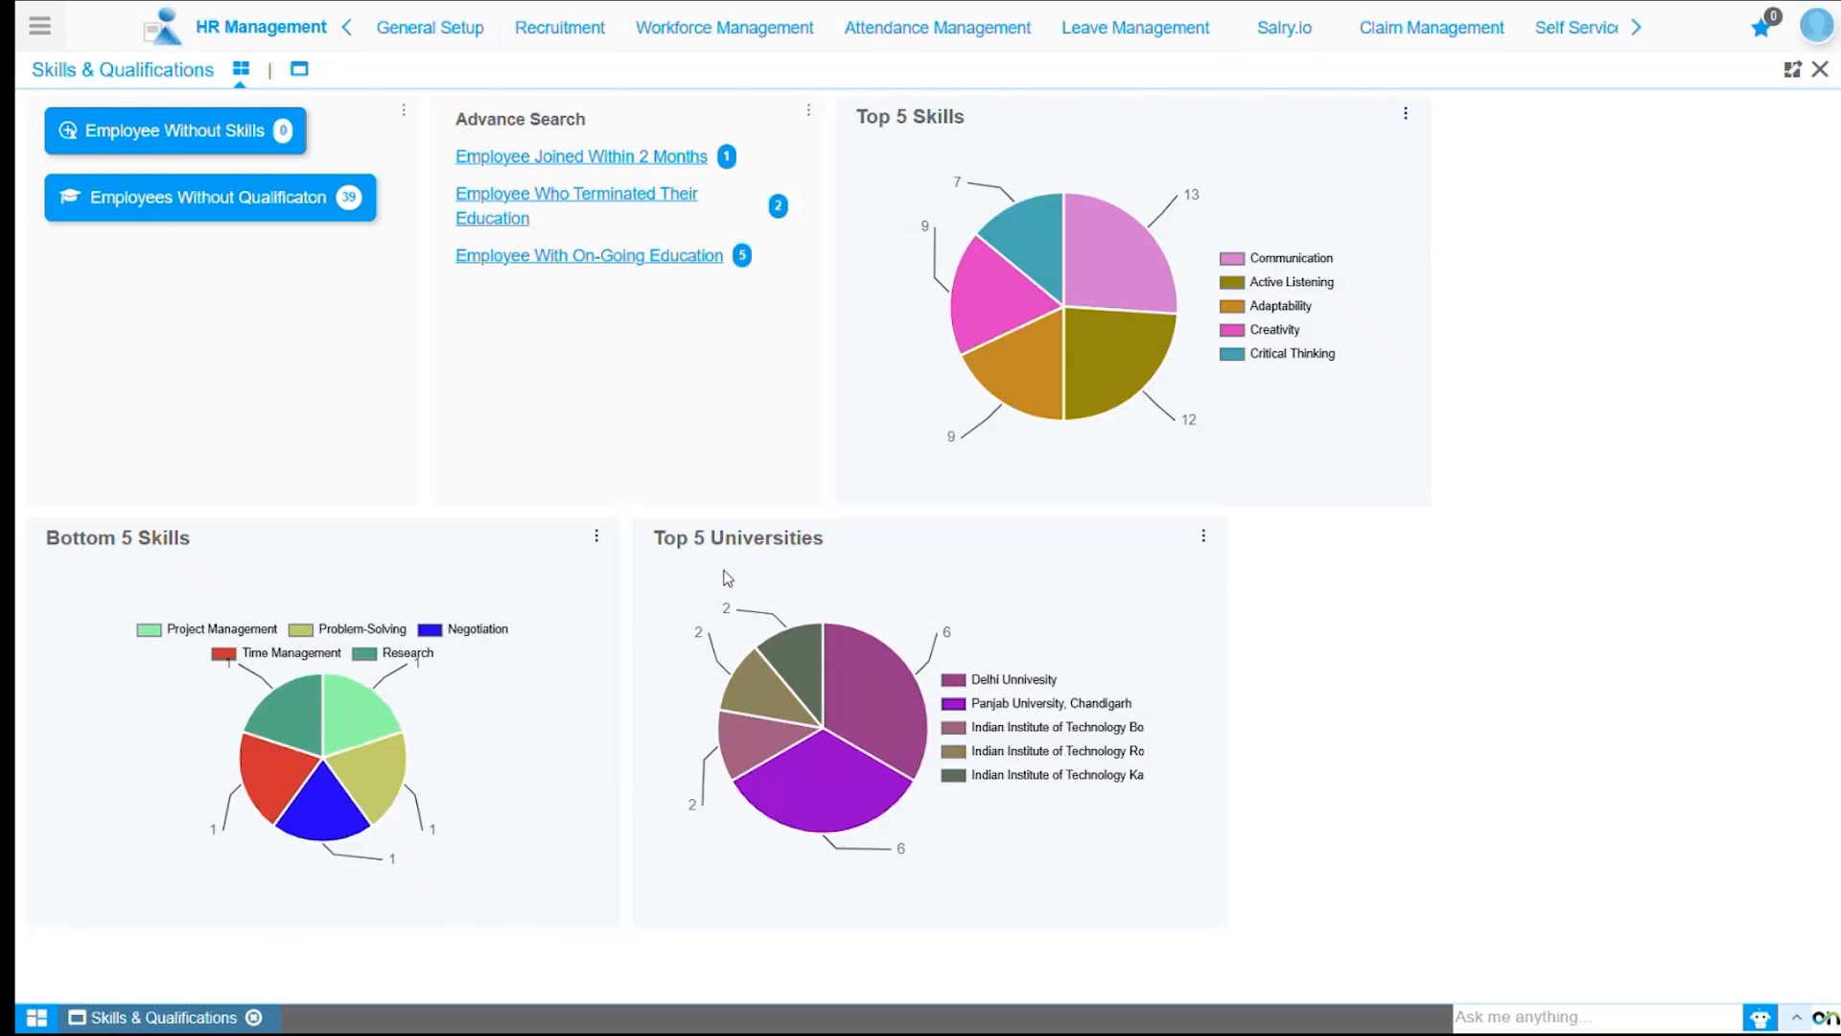
Open the second employee's record from the Skills & Qualifications list and go to its competence profile.
{"action": "left_click", "coordinate": [300, 71]}
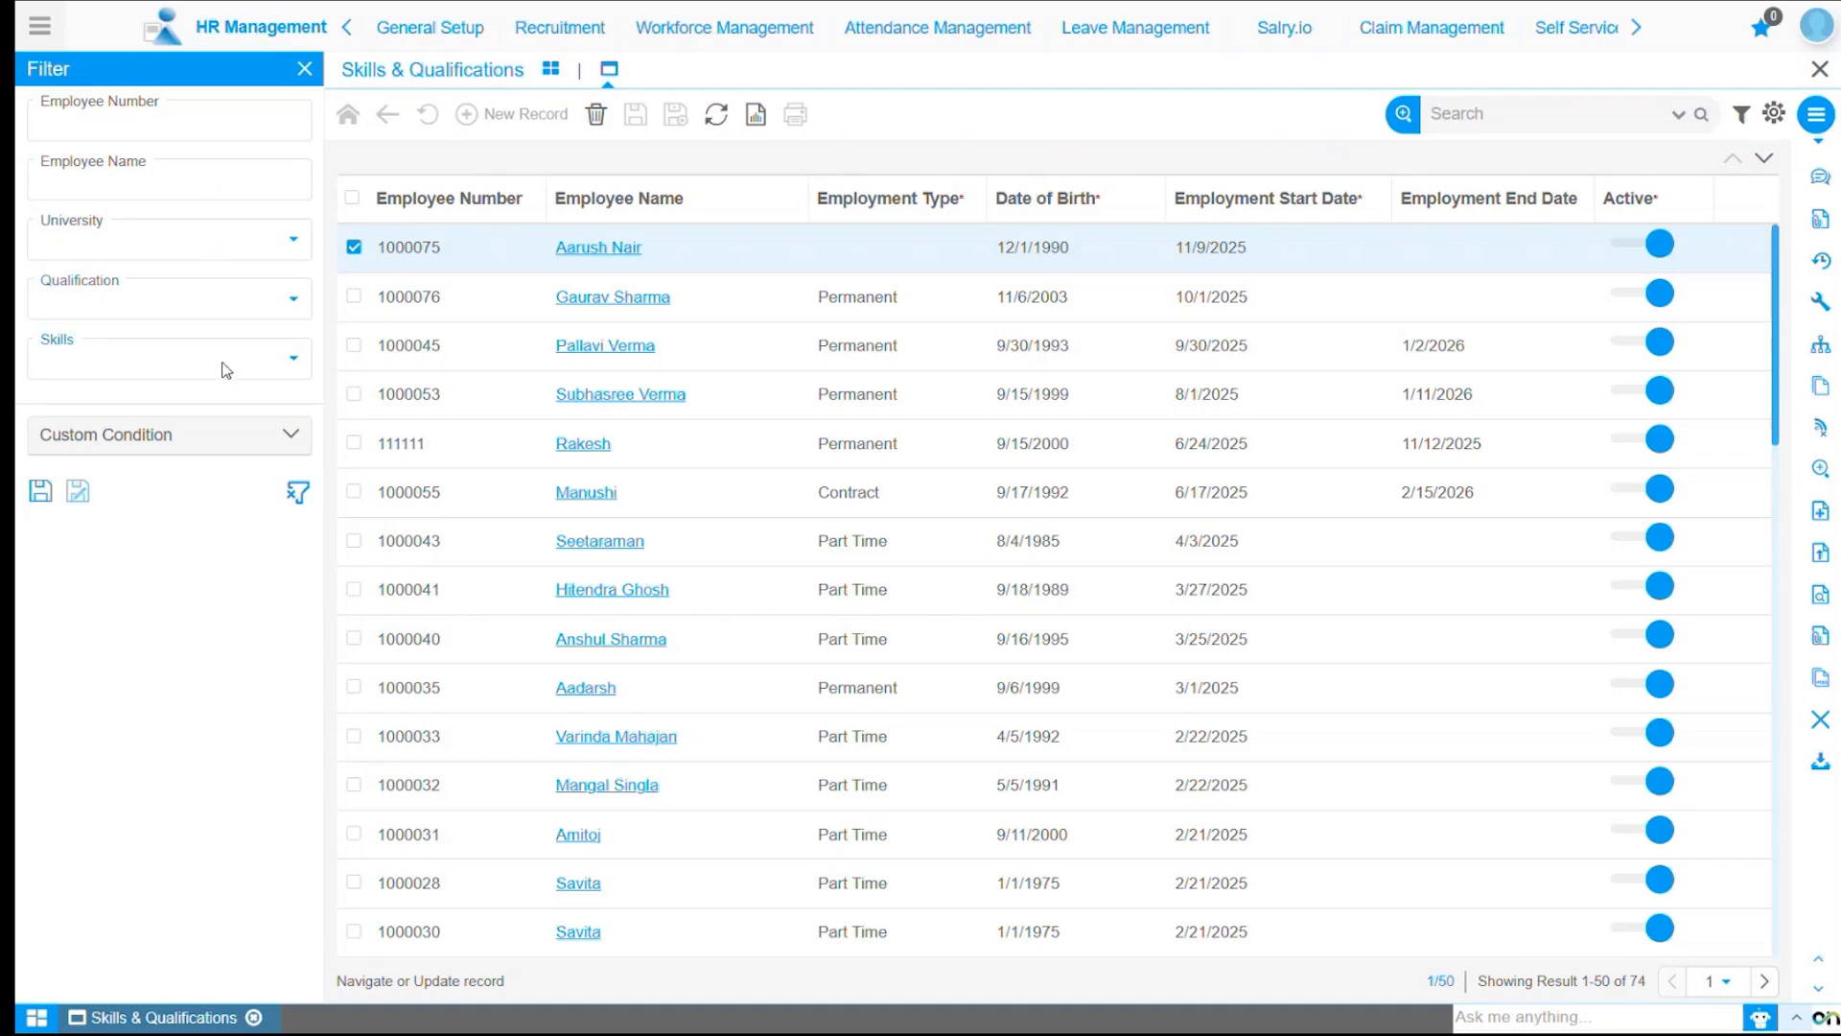
{"action": "left_click", "coordinate": [619, 301]}
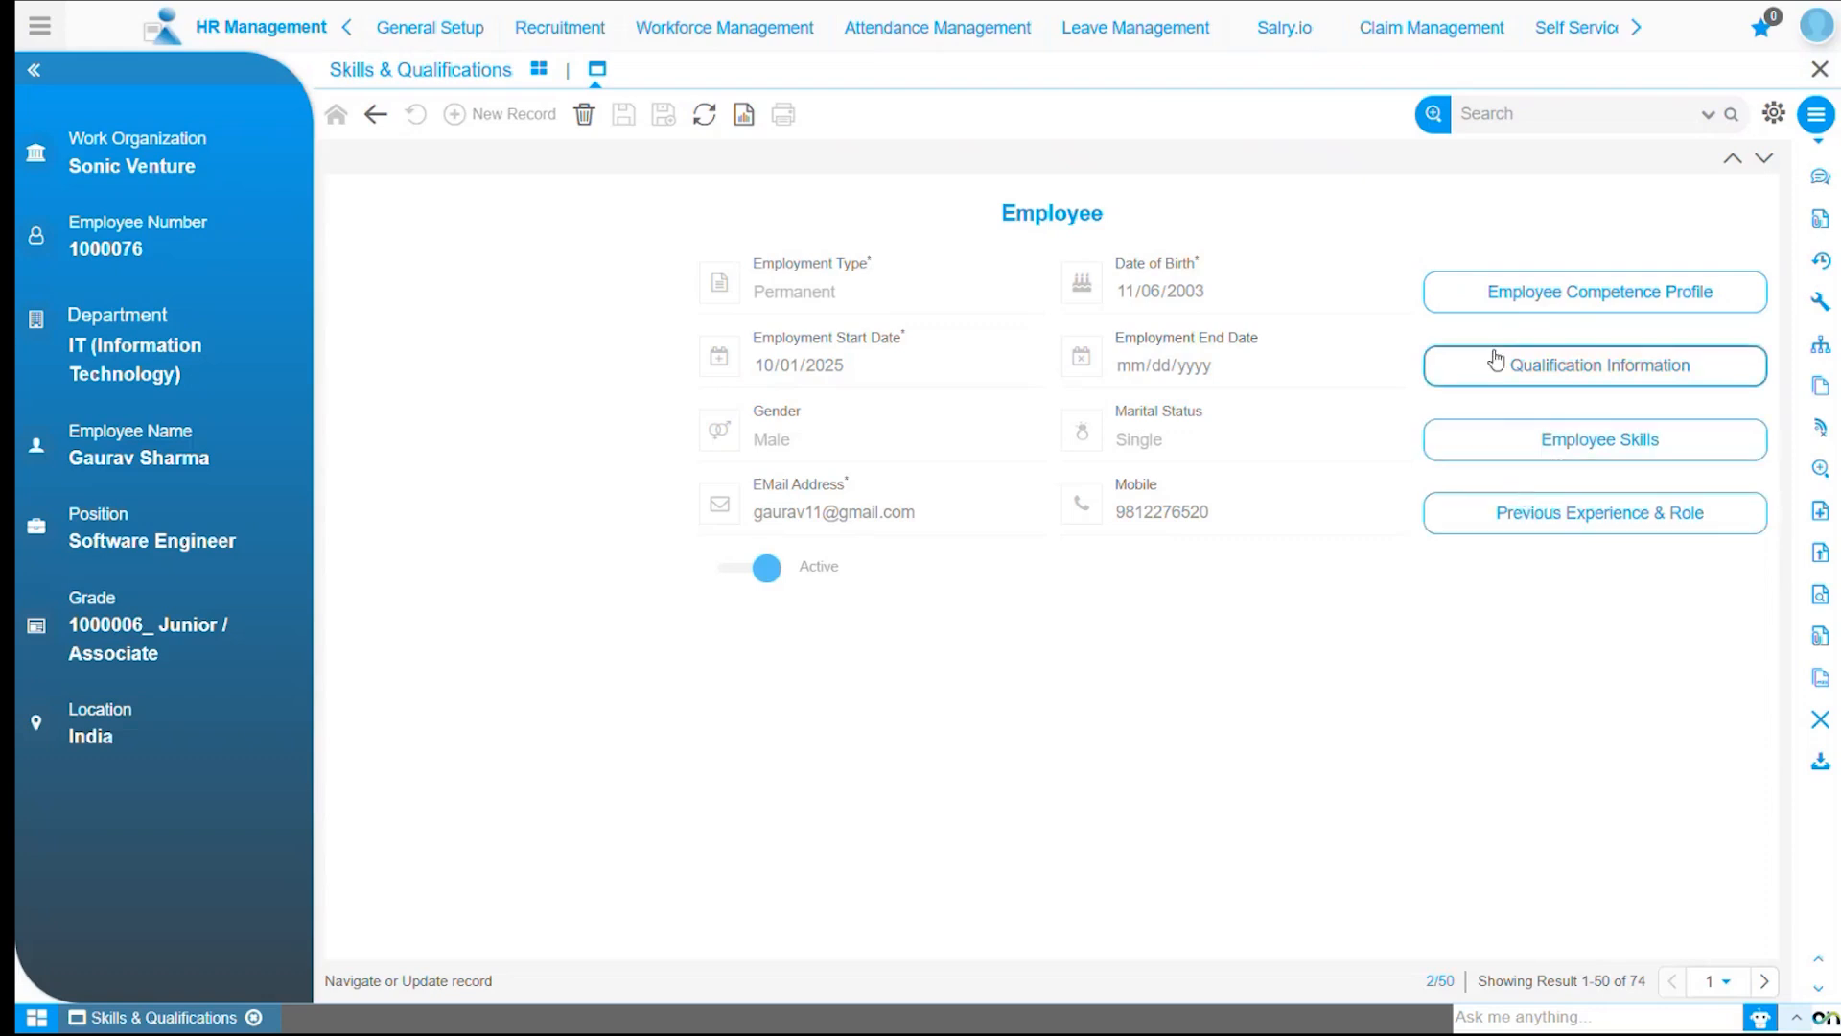
{"action": "left_click", "coordinate": [1492, 303]}
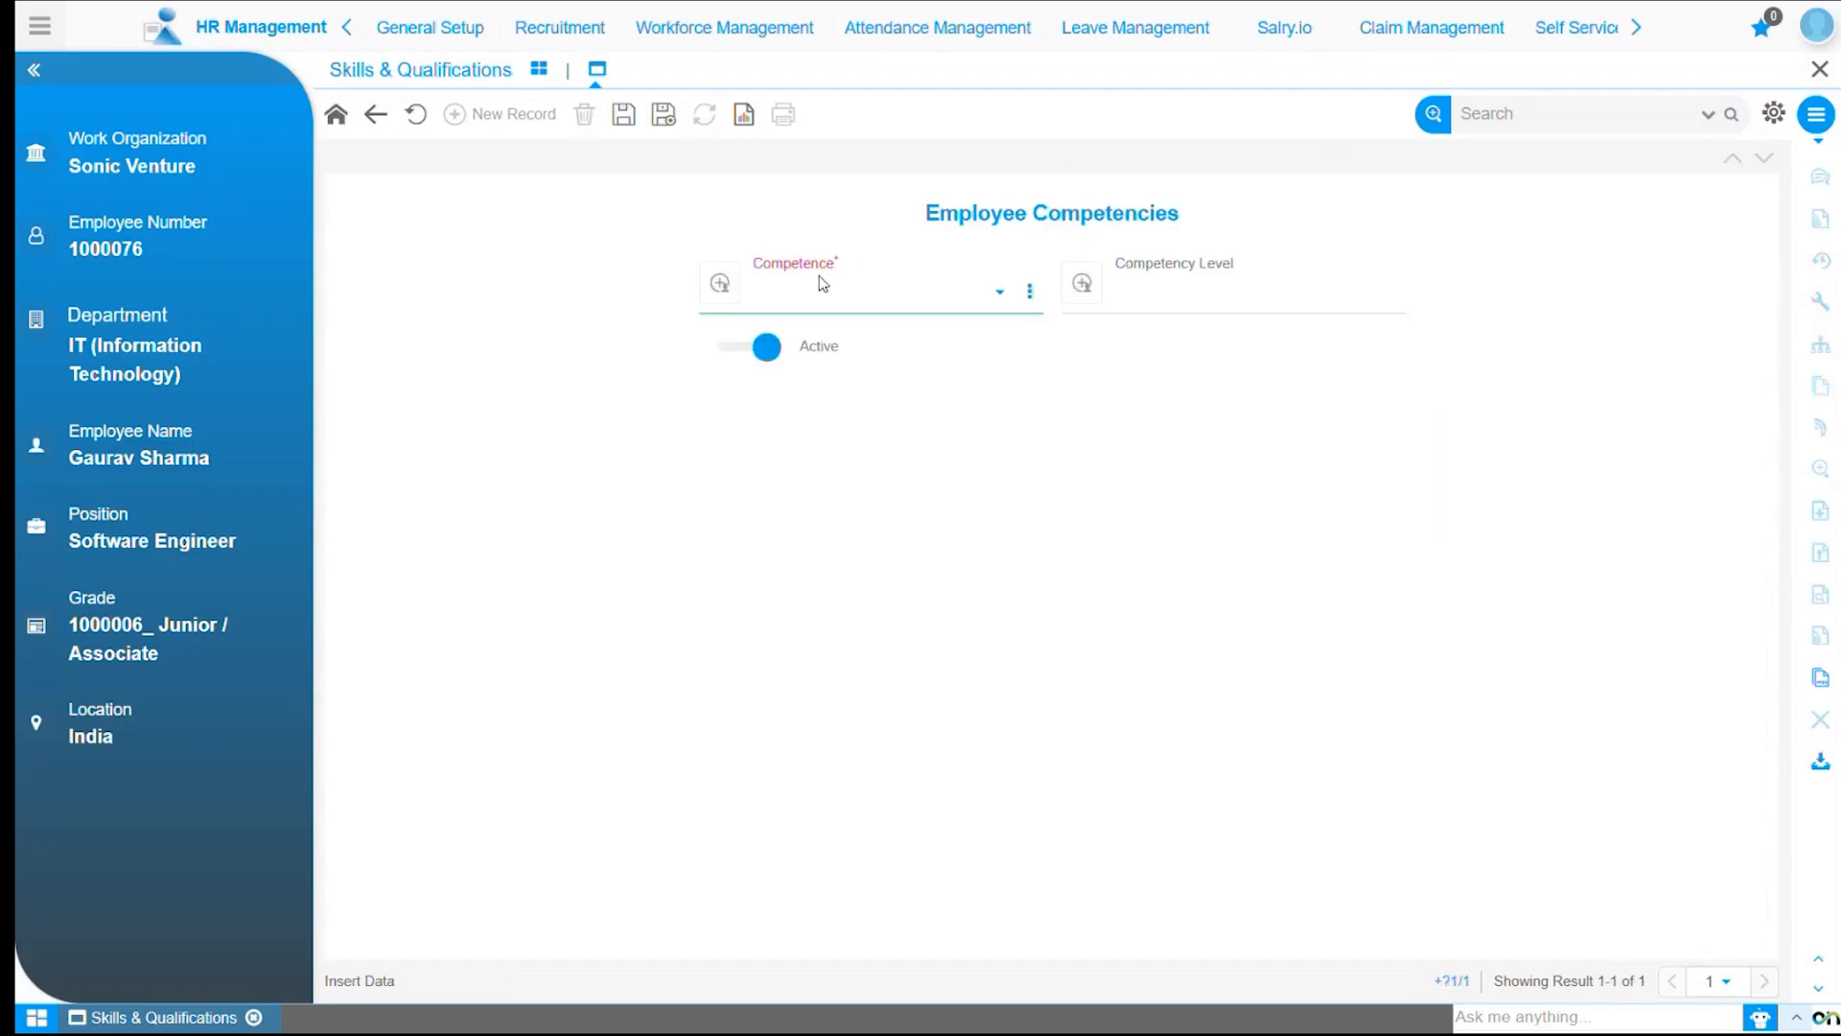
Add and save an Adaptability and Learning Agility competence at level 4 – Exceeds Expectations.
{"action": "left_click", "coordinate": [825, 290]}
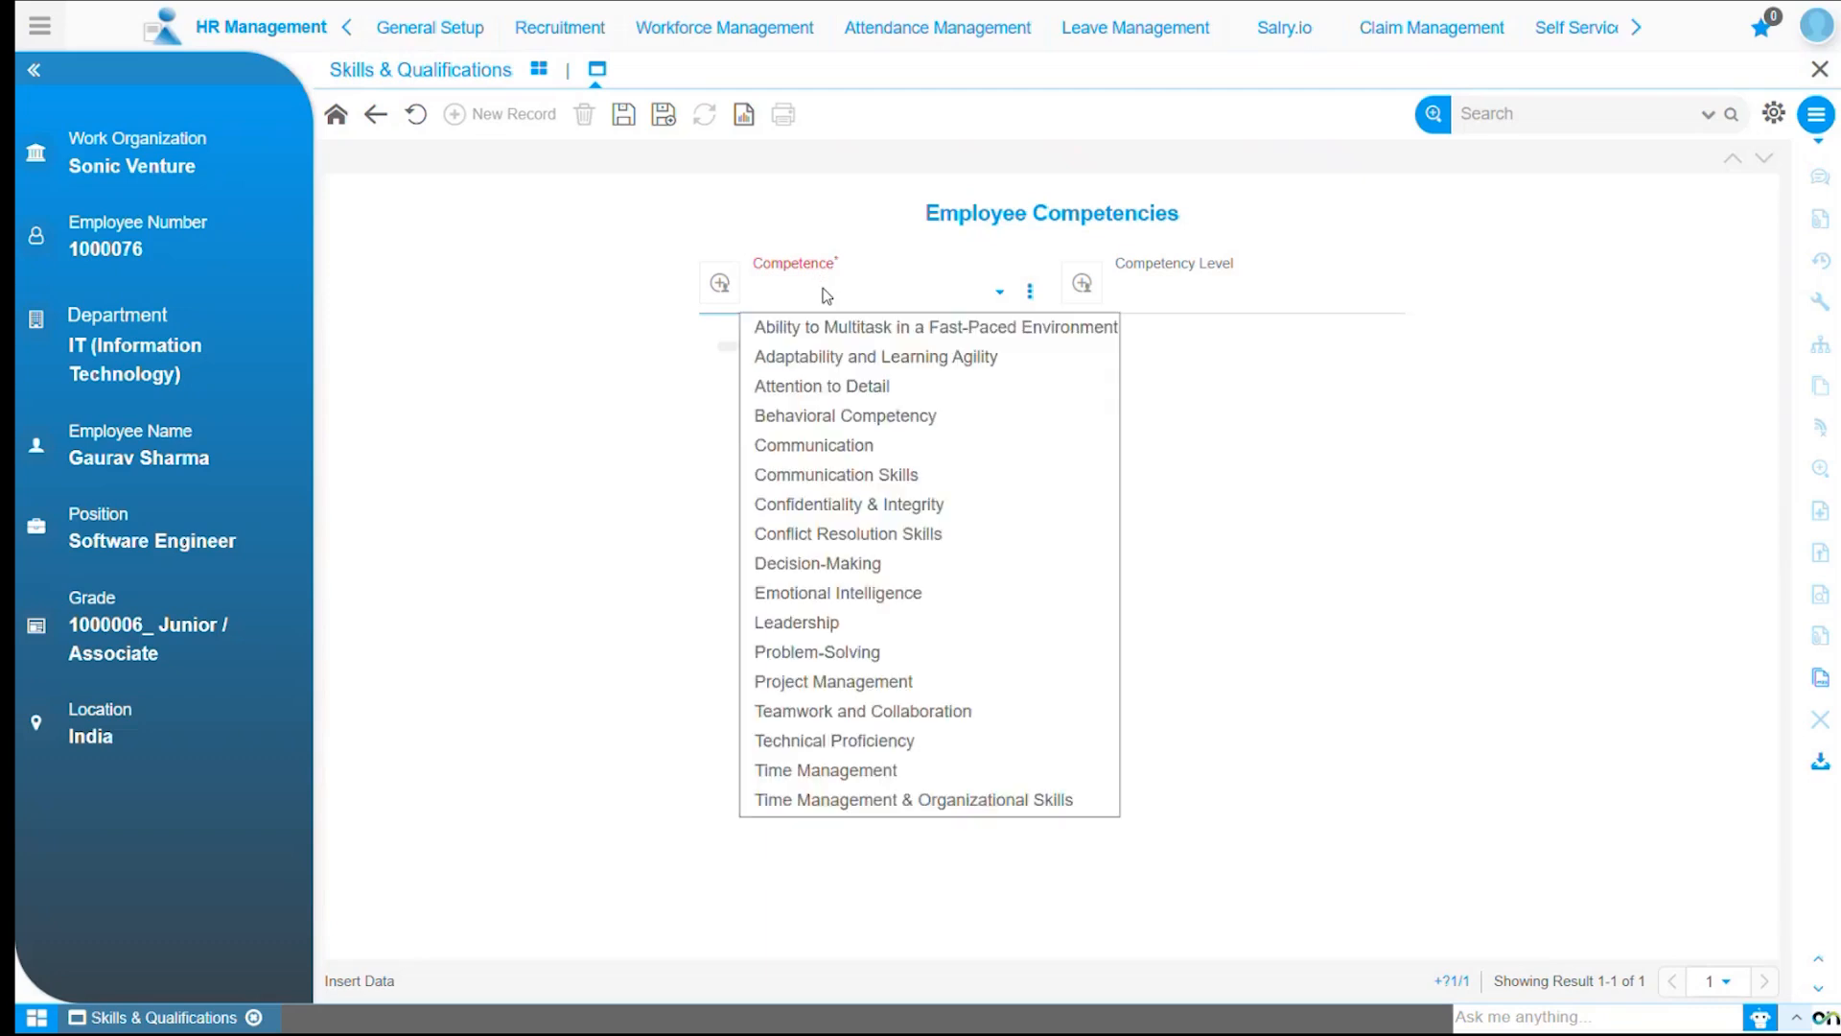
{"action": "left_click", "coordinate": [840, 357]}
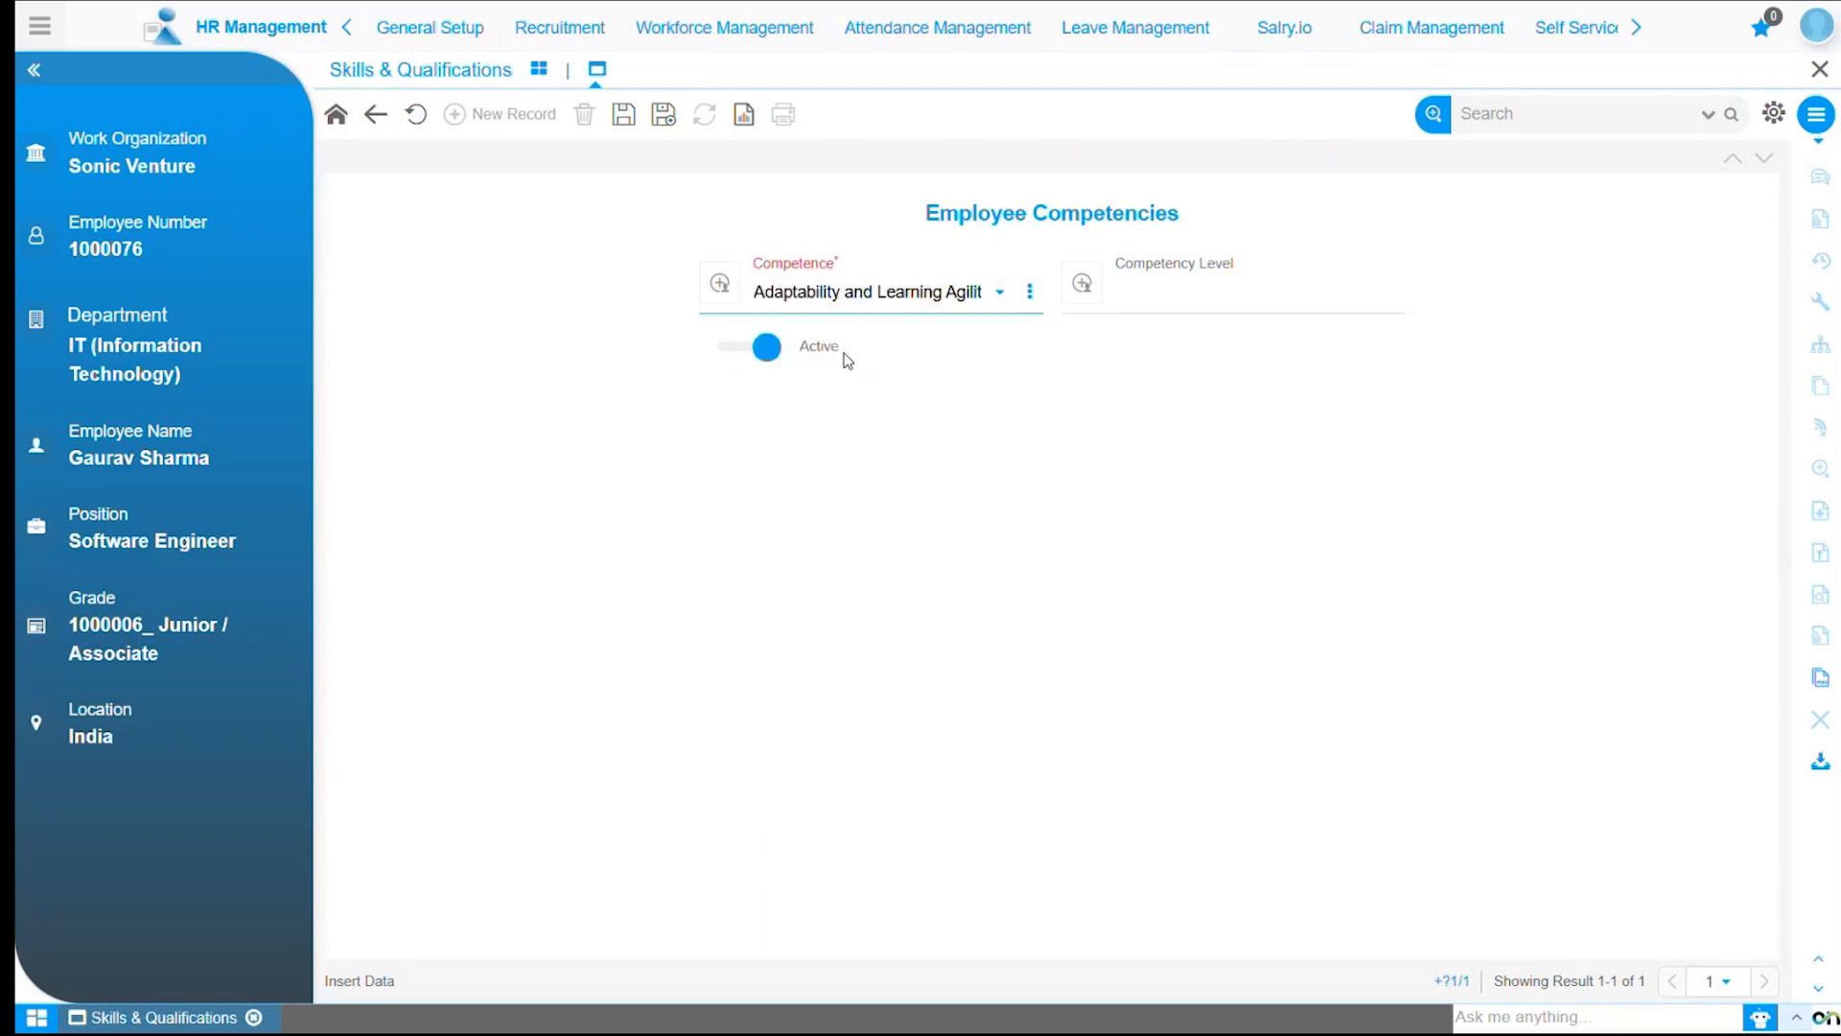
{"action": "left_click", "coordinate": [1221, 304]}
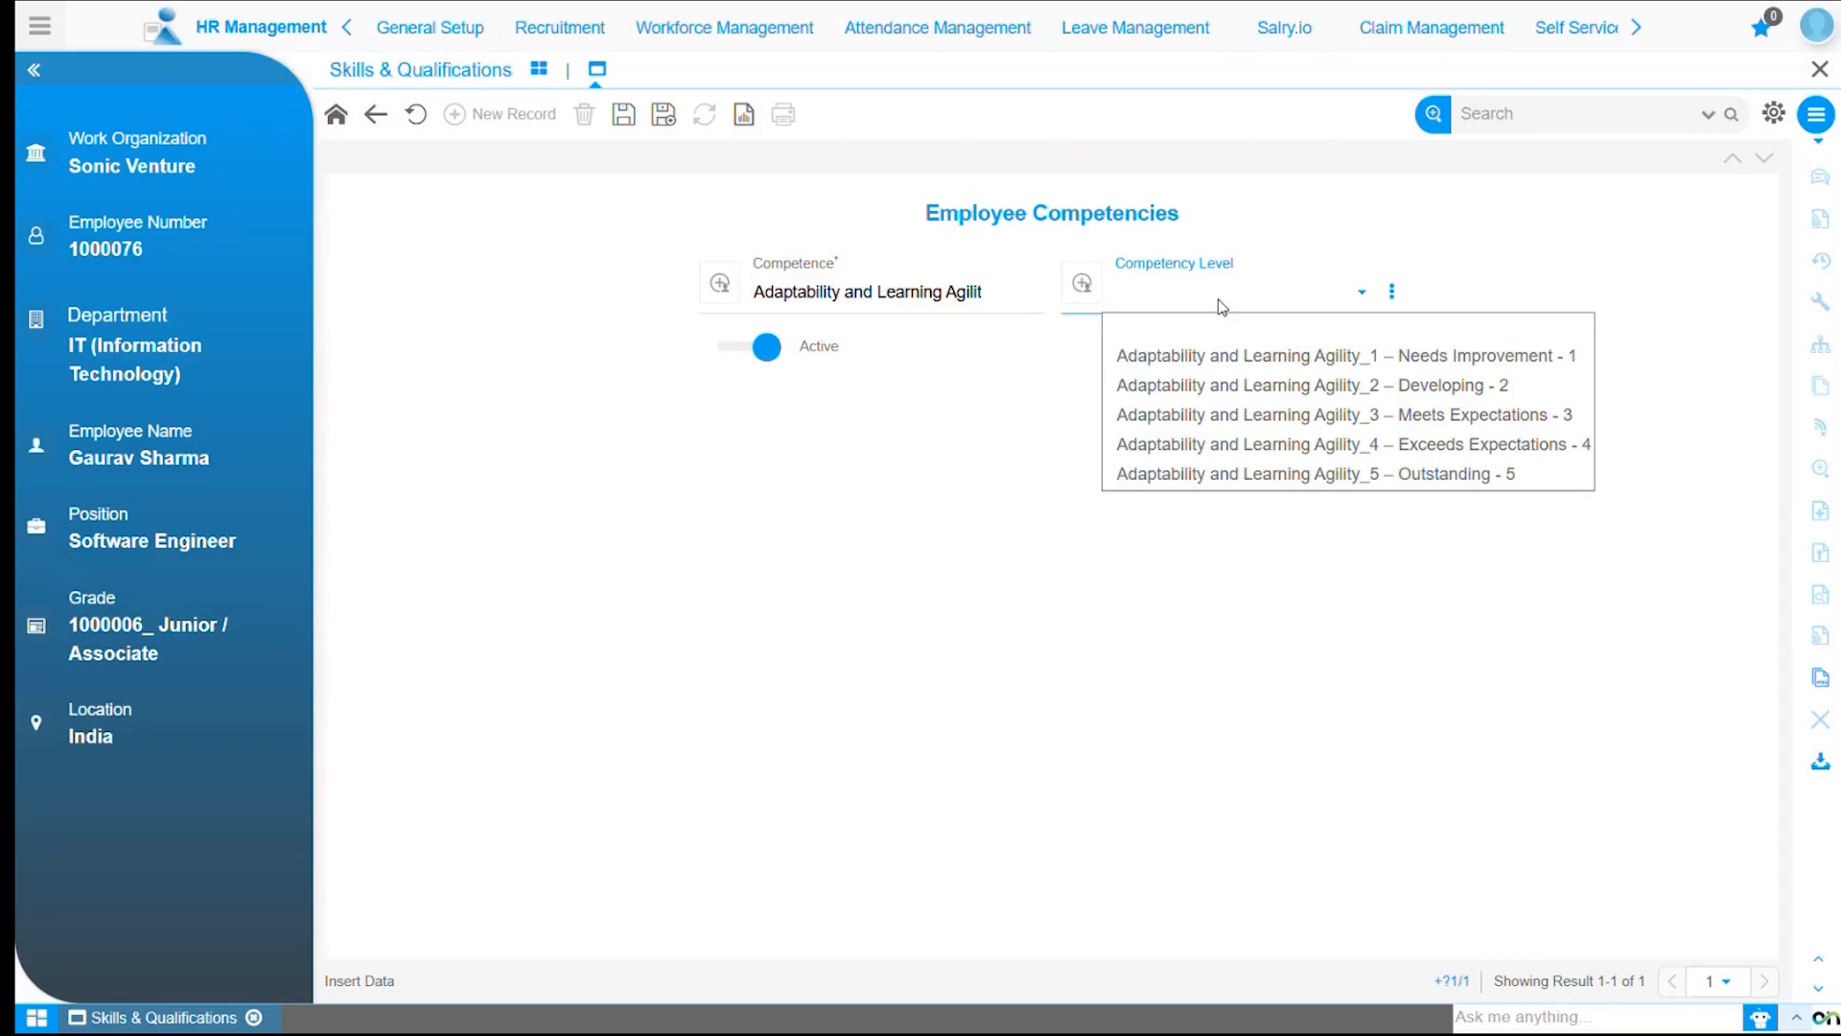
{"action": "left_click", "coordinate": [1231, 443]}
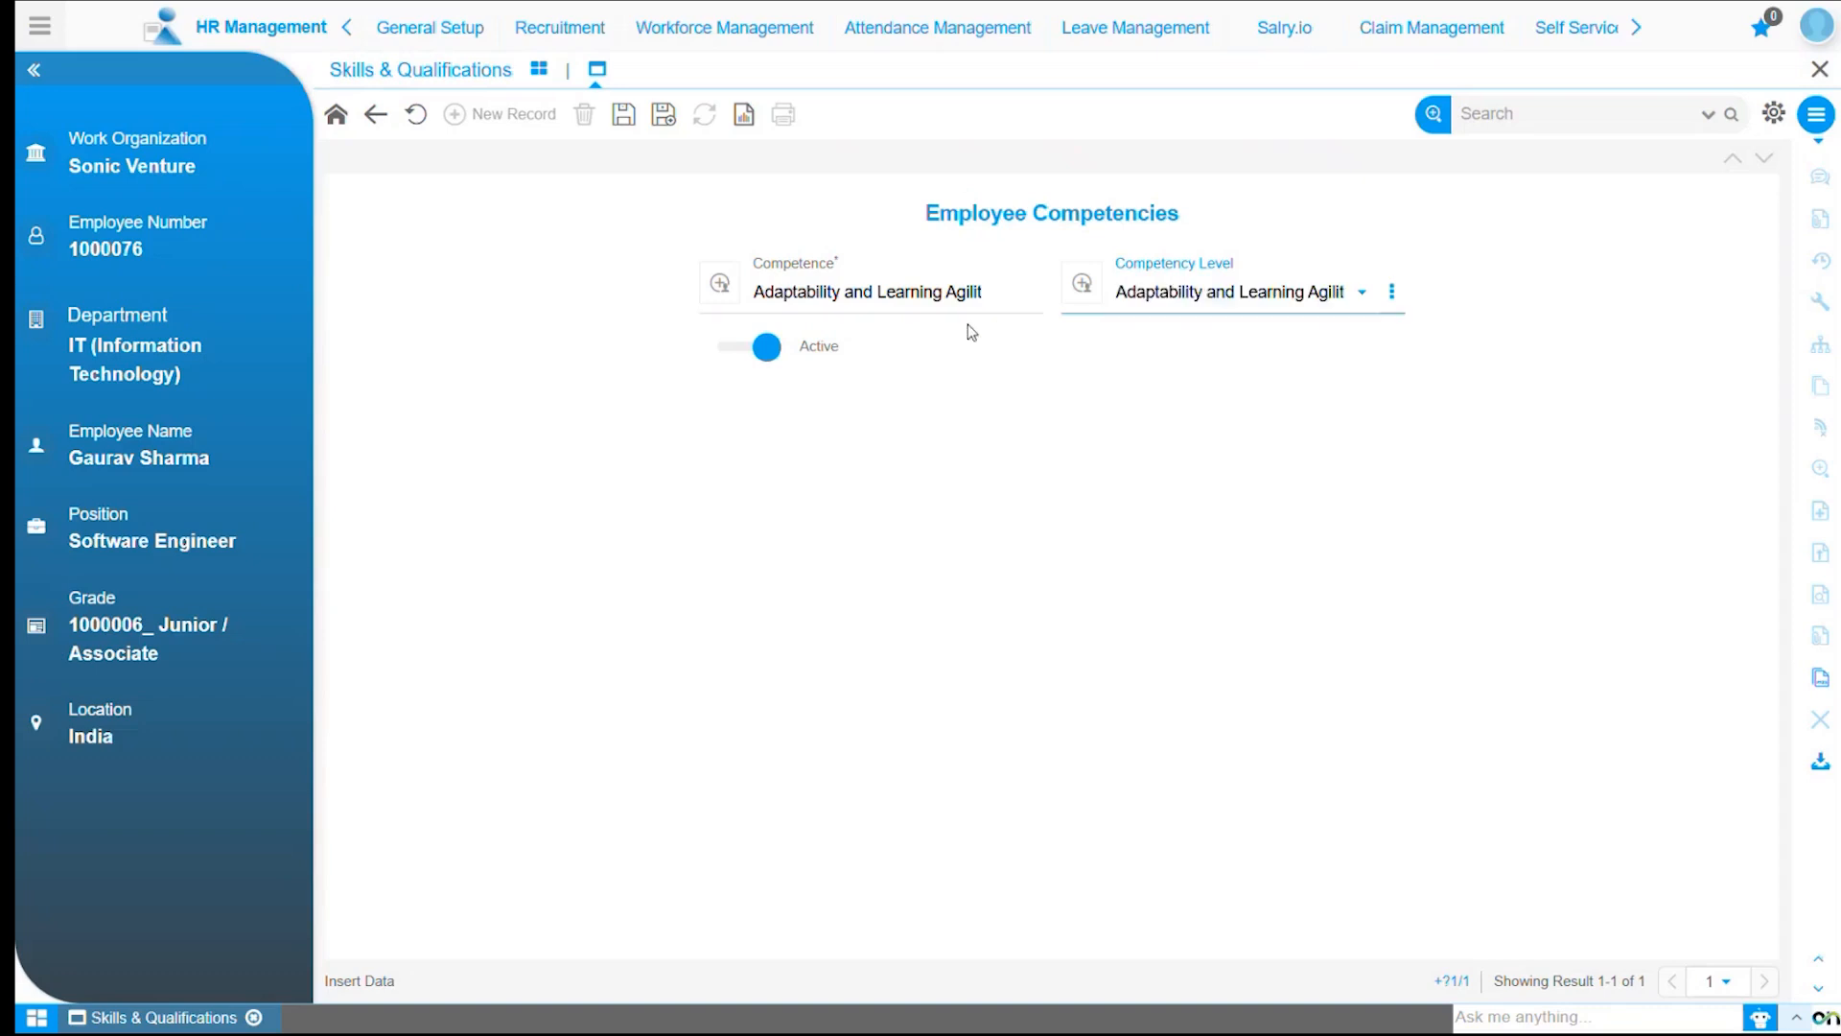
{"action": "left_click", "coordinate": [623, 114]}
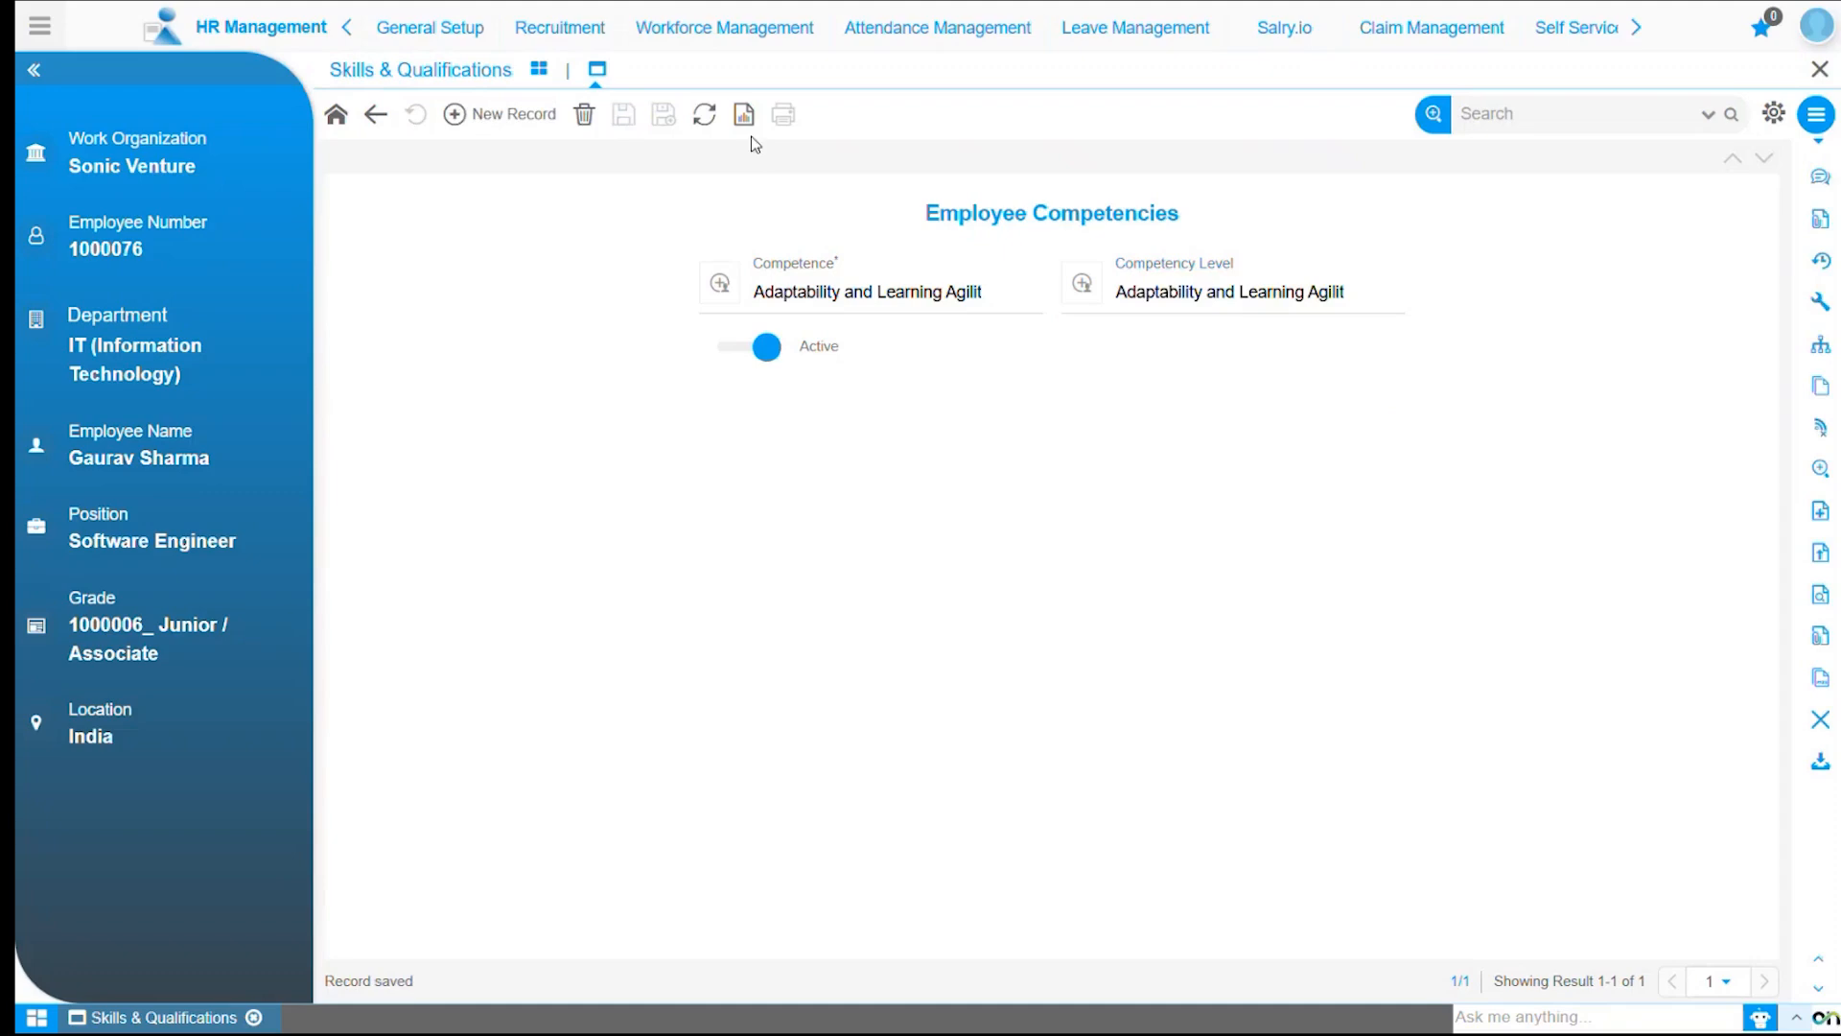
Create a new competence record for Technical Proficiency at level 3 – Meets Expectations and save it.
{"action": "left_click", "coordinate": [523, 115]}
{"action": "left_click", "coordinate": [826, 295]}
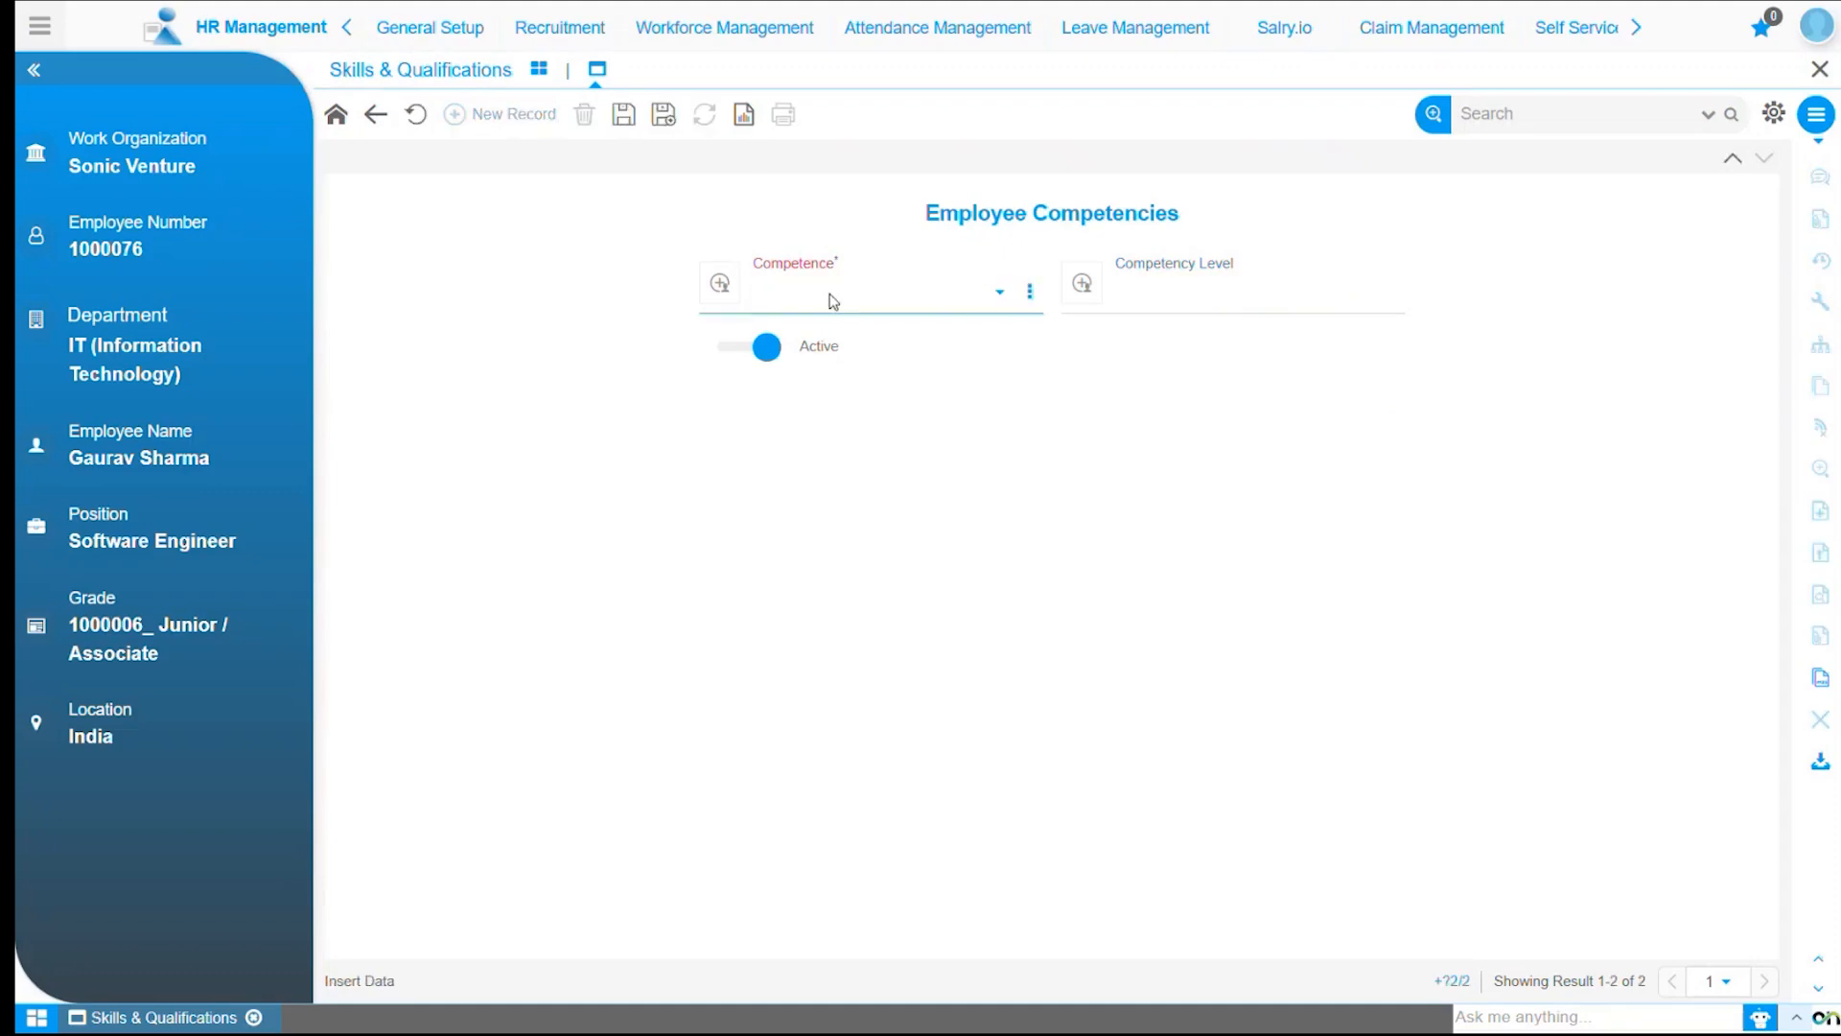
{"action": "left_click", "coordinate": [847, 740]}
{"action": "left_click", "coordinate": [1200, 291]}
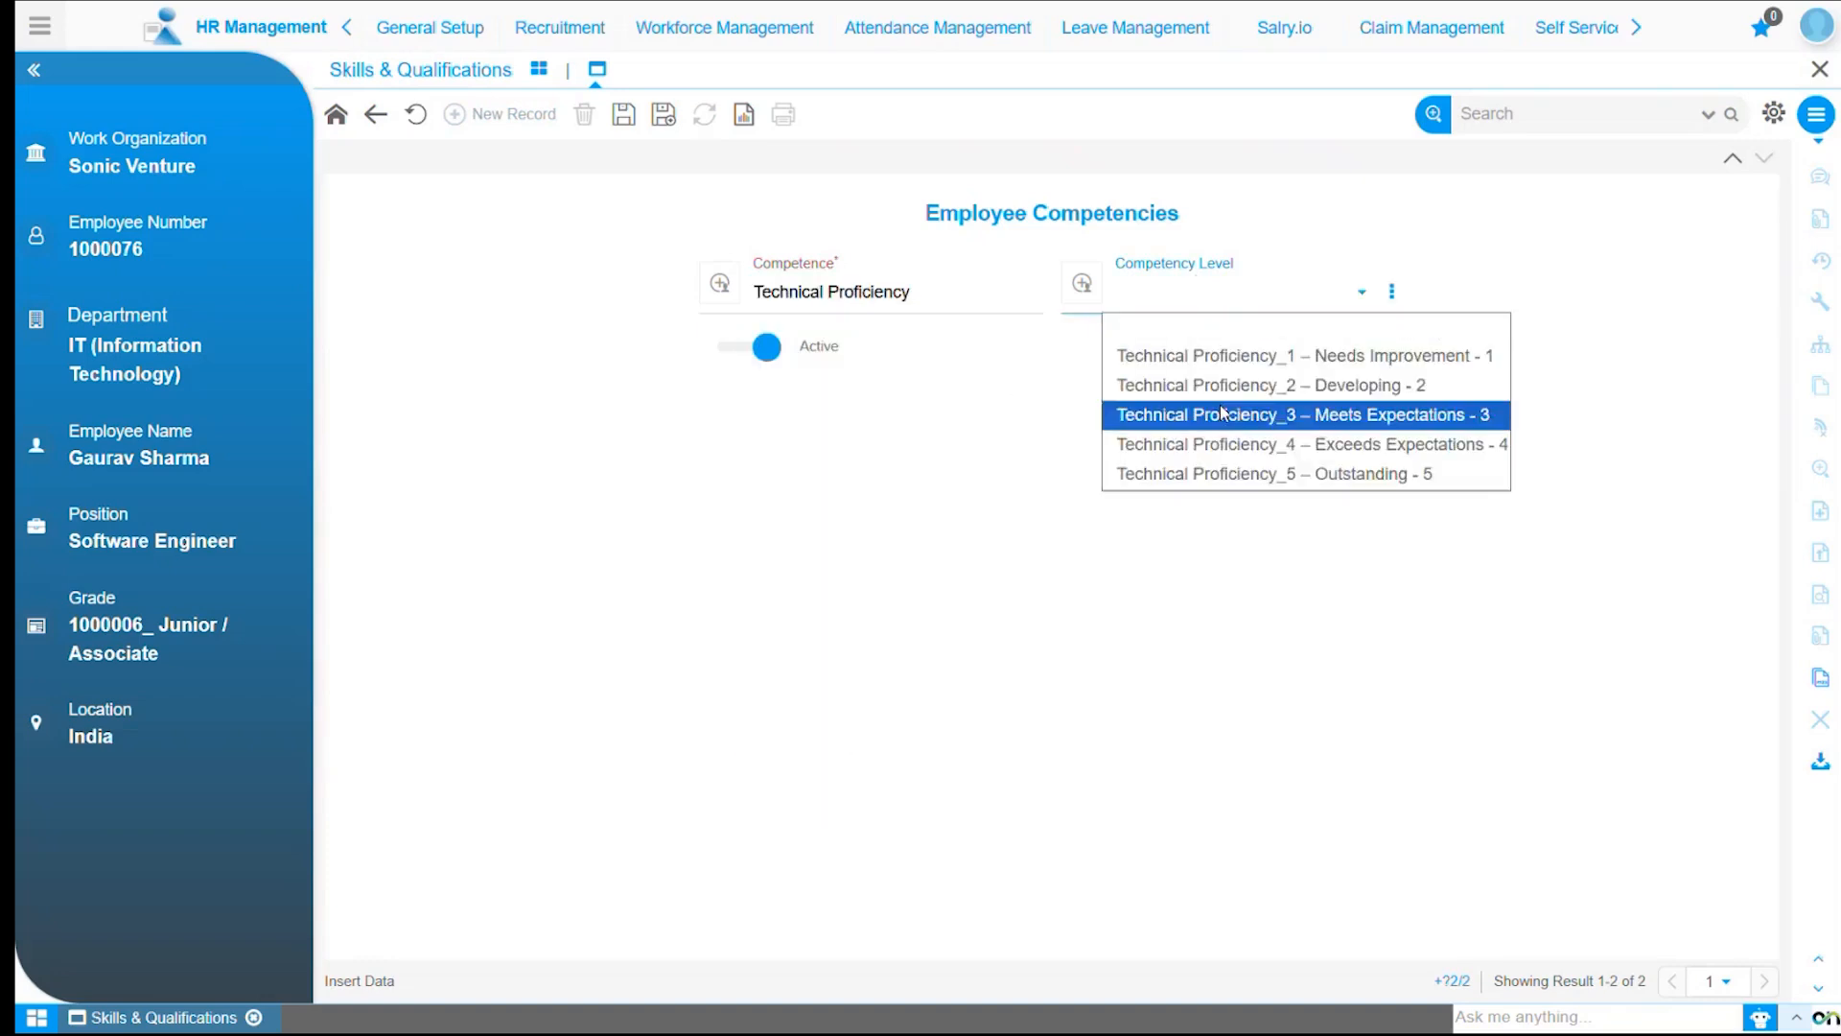
{"action": "left_click", "coordinate": [1266, 414]}
{"action": "left_click", "coordinate": [623, 114]}
Create a new competence record for Teamwork and Collaboration at level 3 and save it.
{"action": "left_click", "coordinate": [514, 115]}
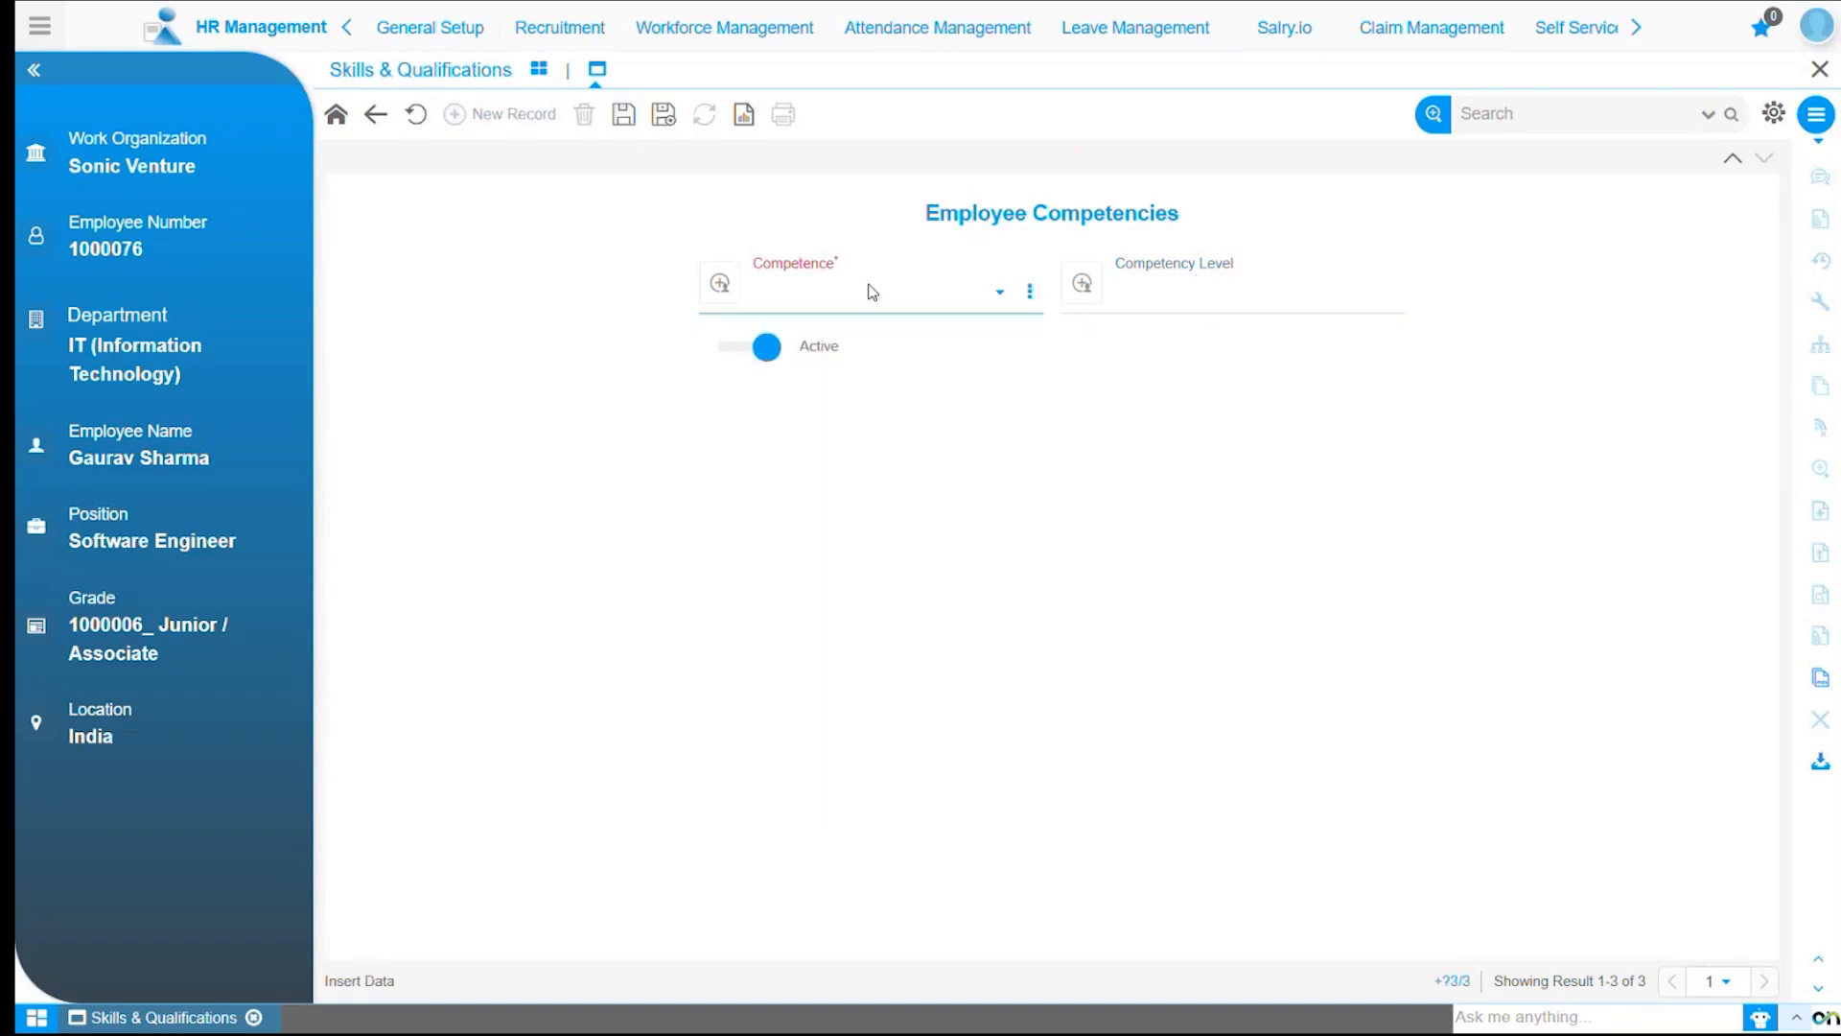
{"action": "left_click", "coordinate": [868, 288]}
{"action": "left_click", "coordinate": [863, 710]}
{"action": "left_click", "coordinate": [1165, 297]}
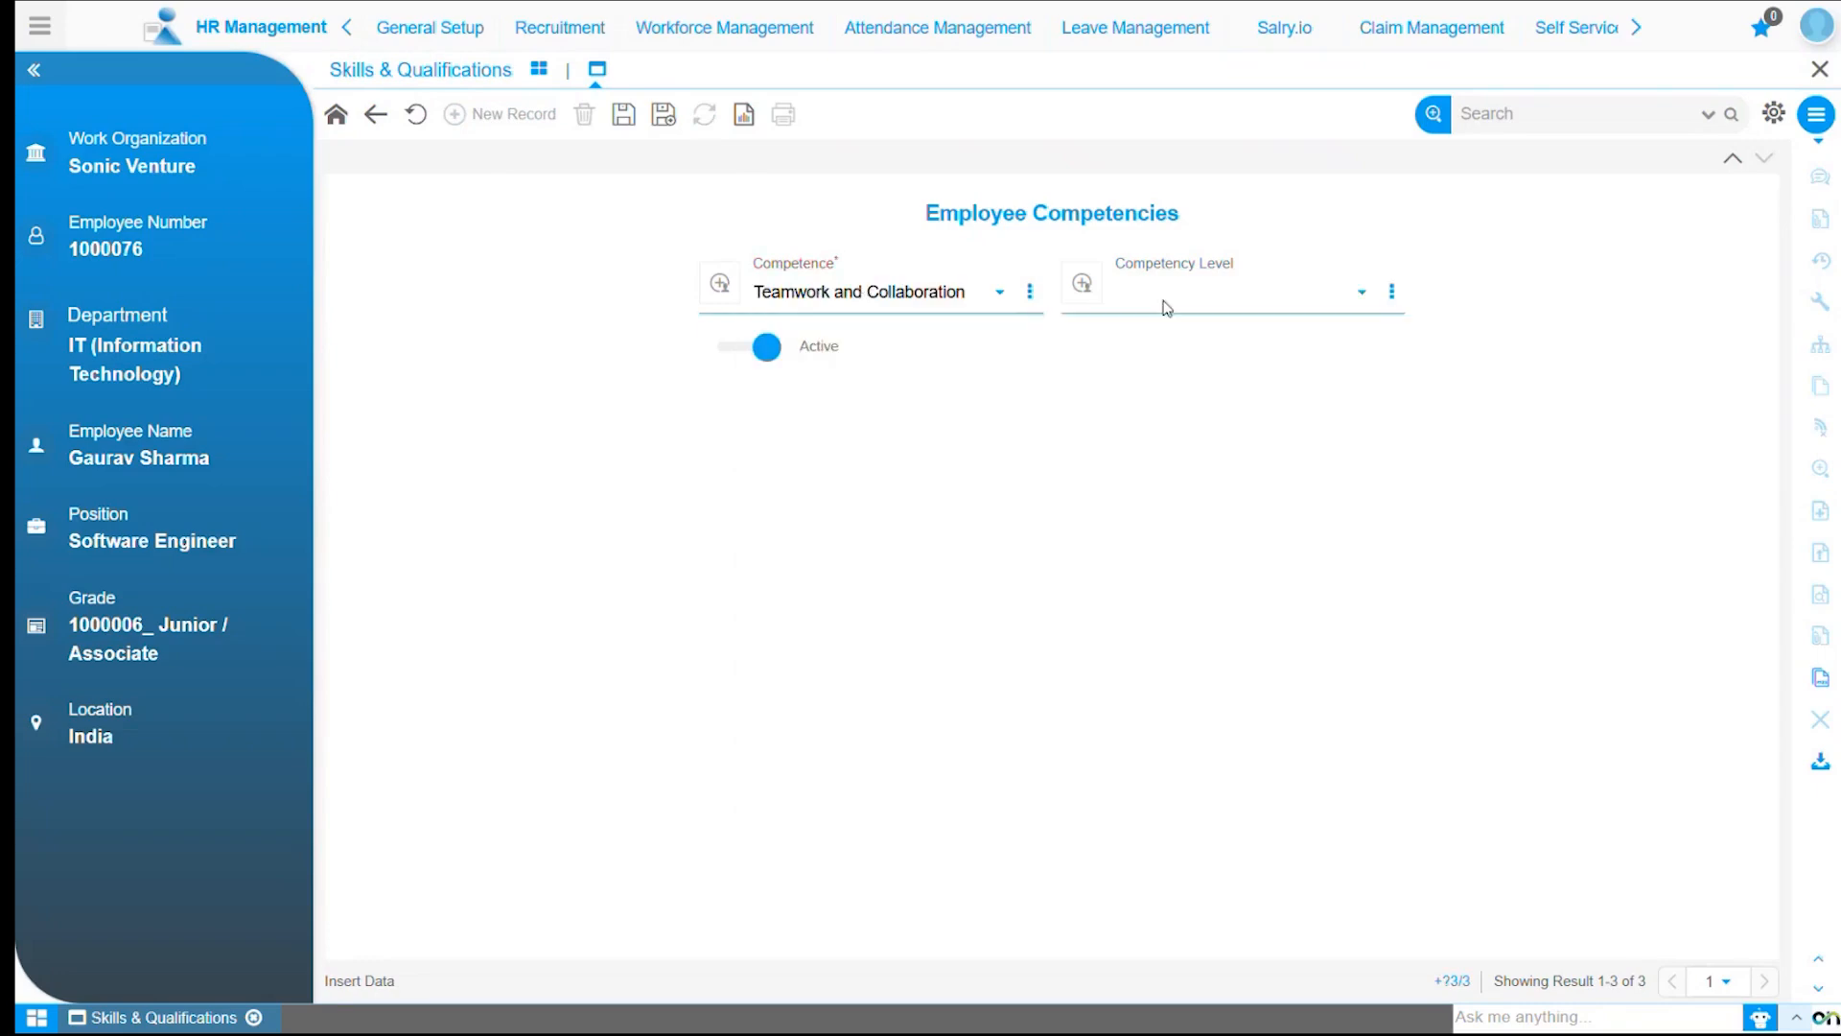
{"action": "left_click", "coordinate": [1189, 422]}
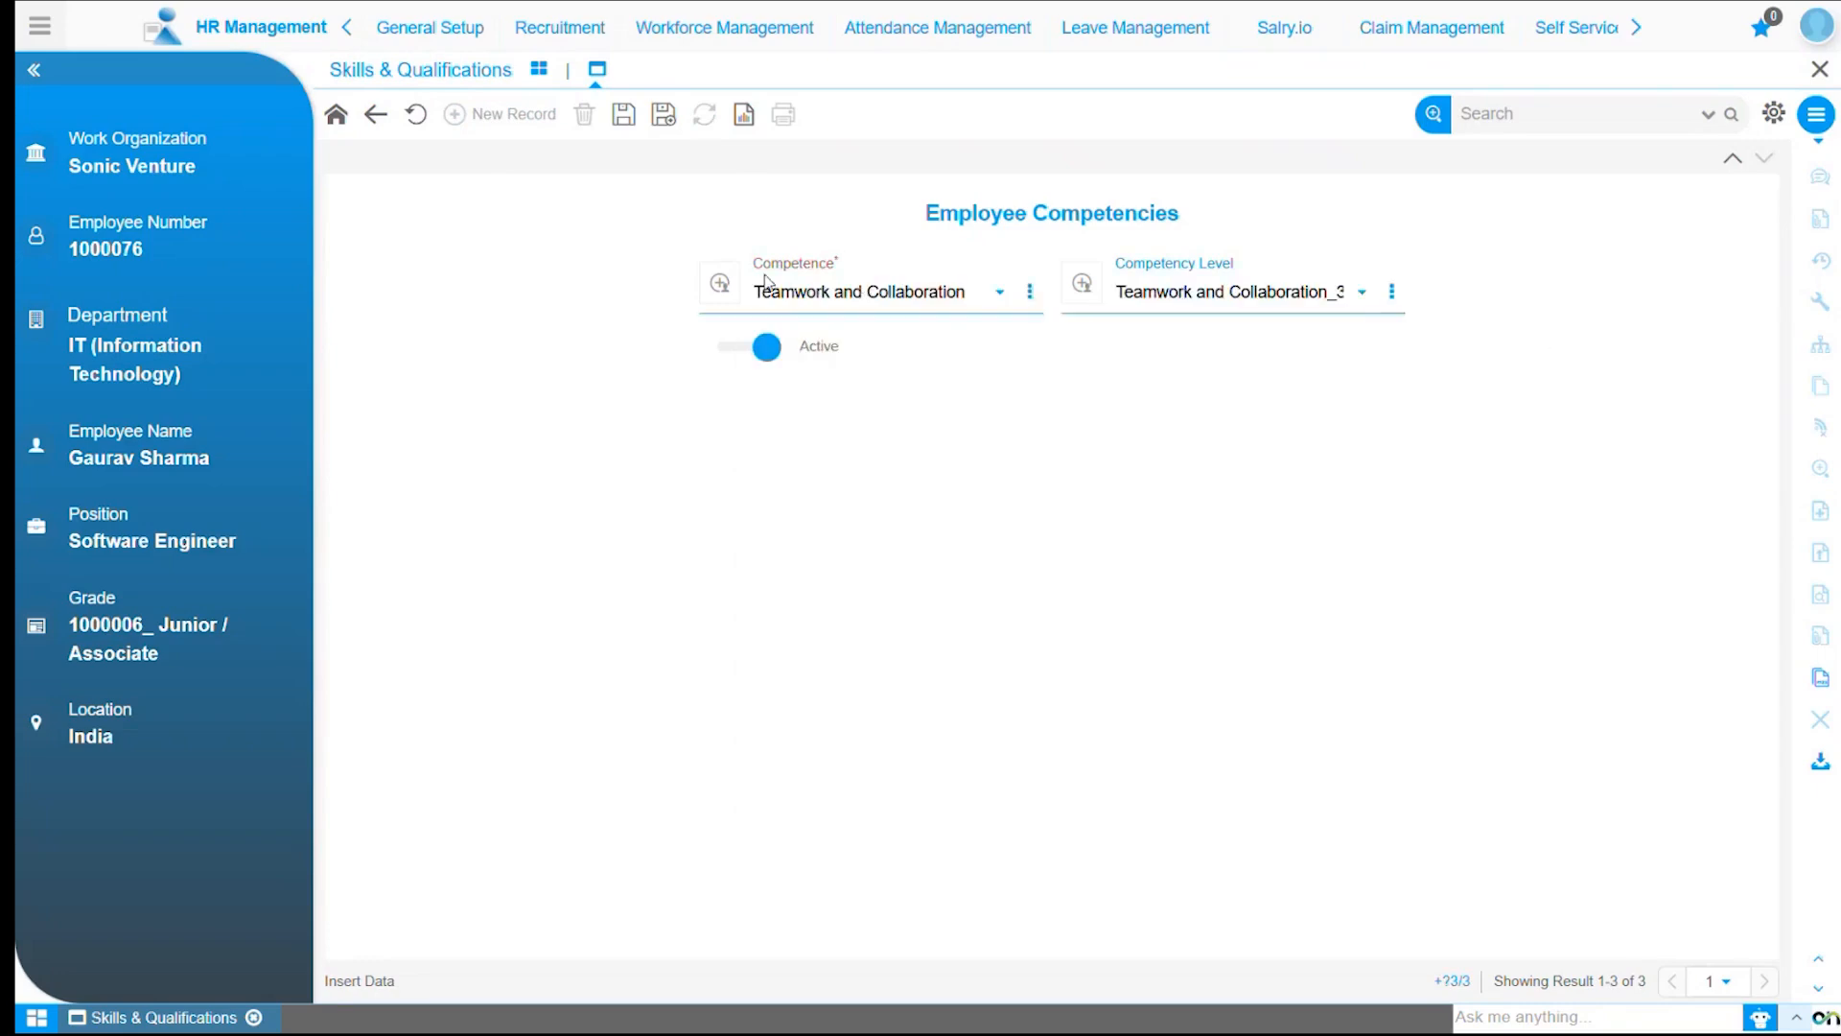
{"action": "left_click", "coordinate": [623, 114]}
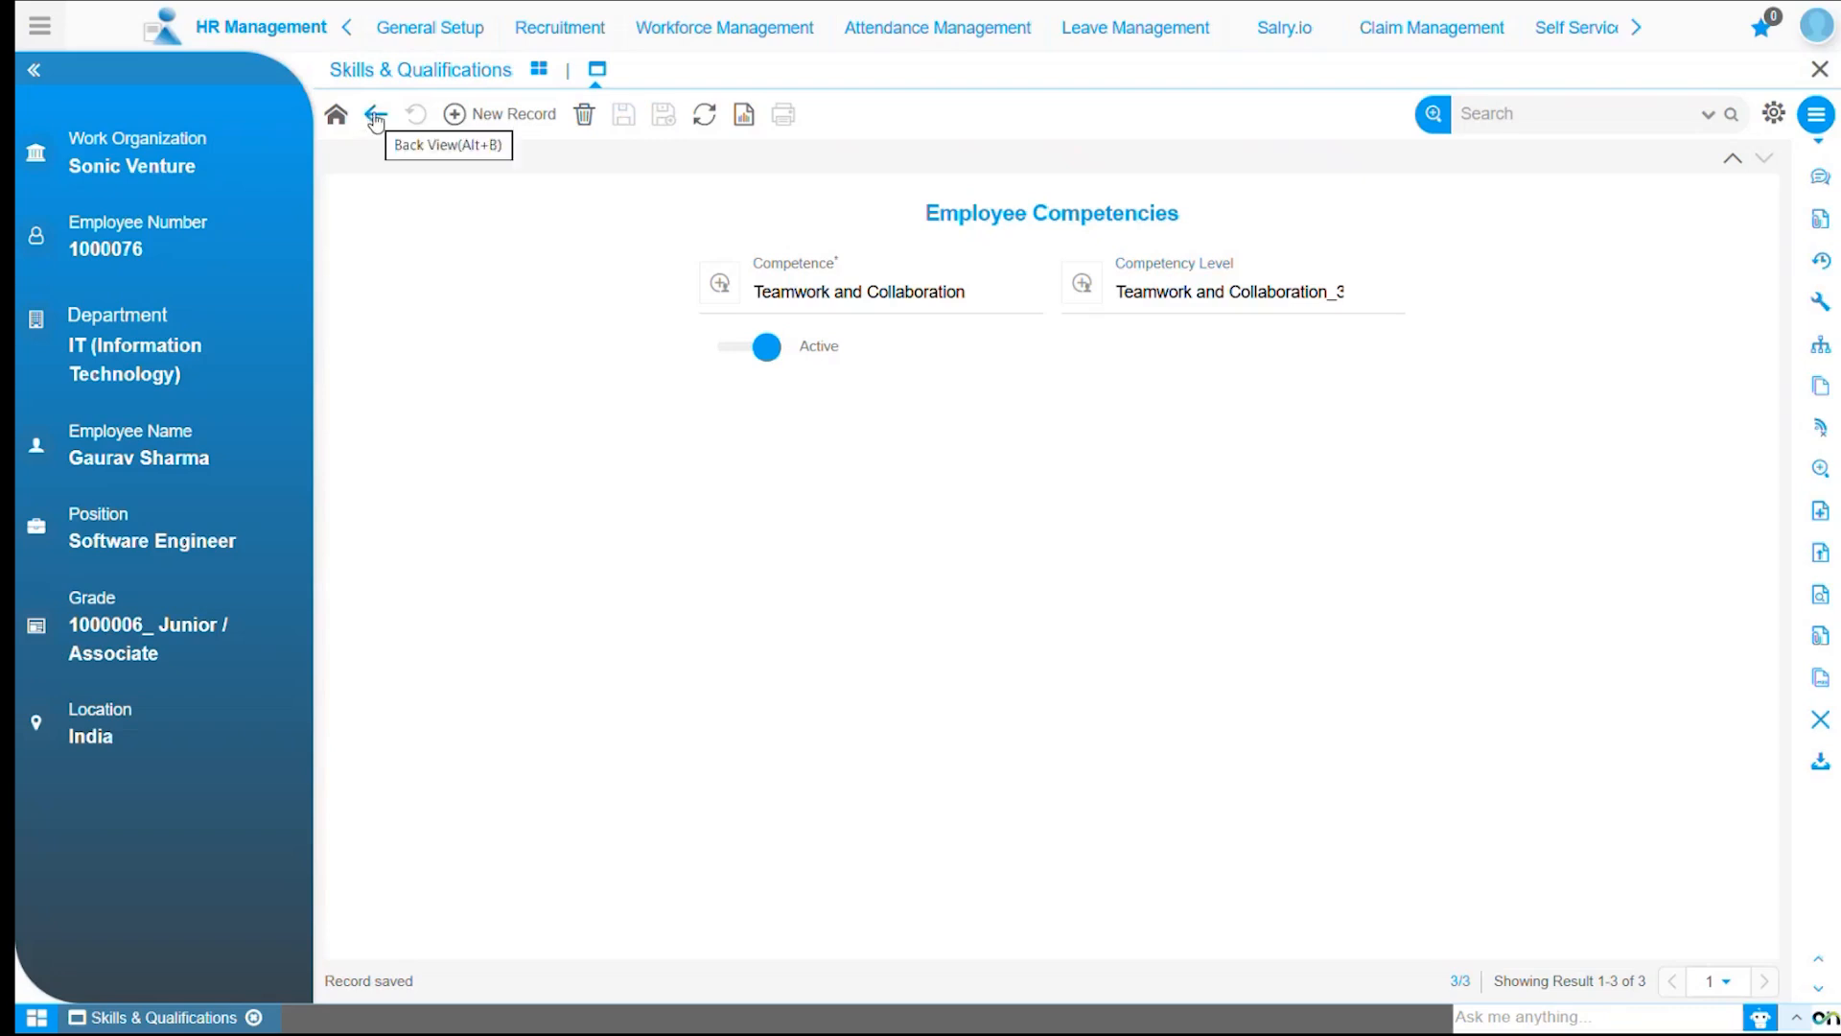
Return to the employee form and open its qualification information.
{"action": "left_click", "coordinate": [375, 117]}
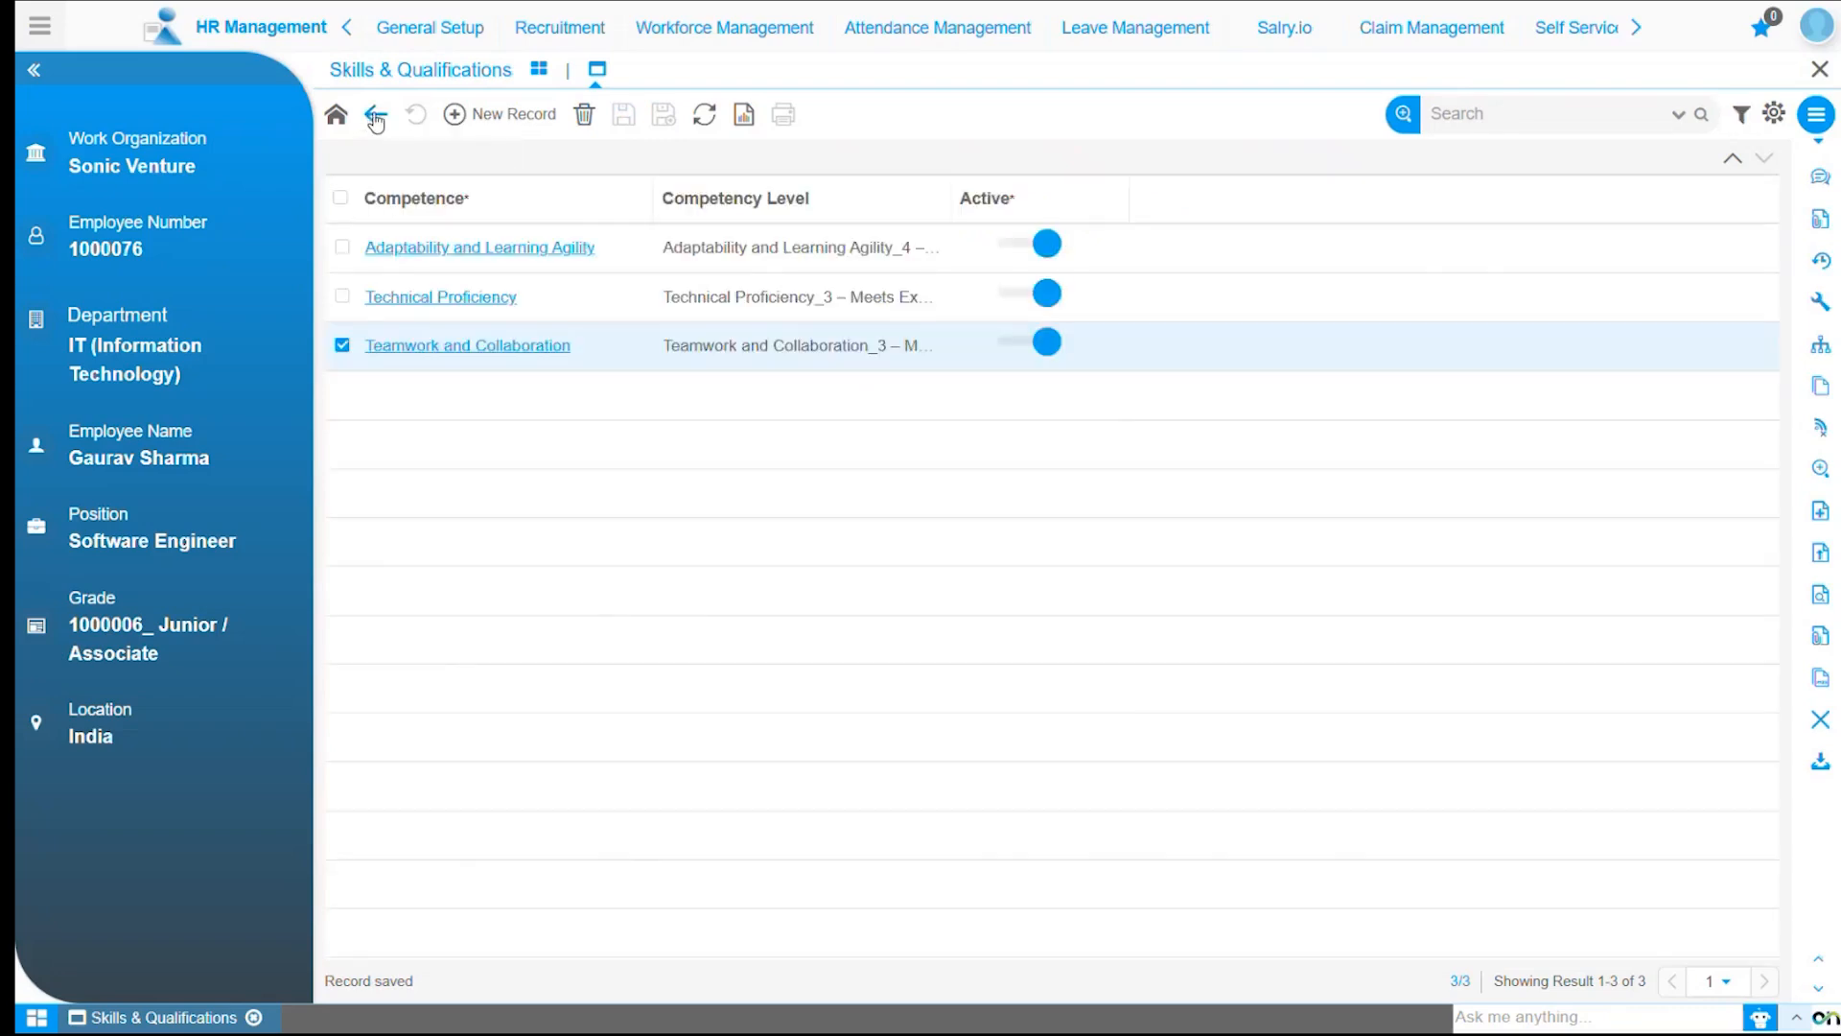
{"action": "left_click", "coordinate": [374, 117]}
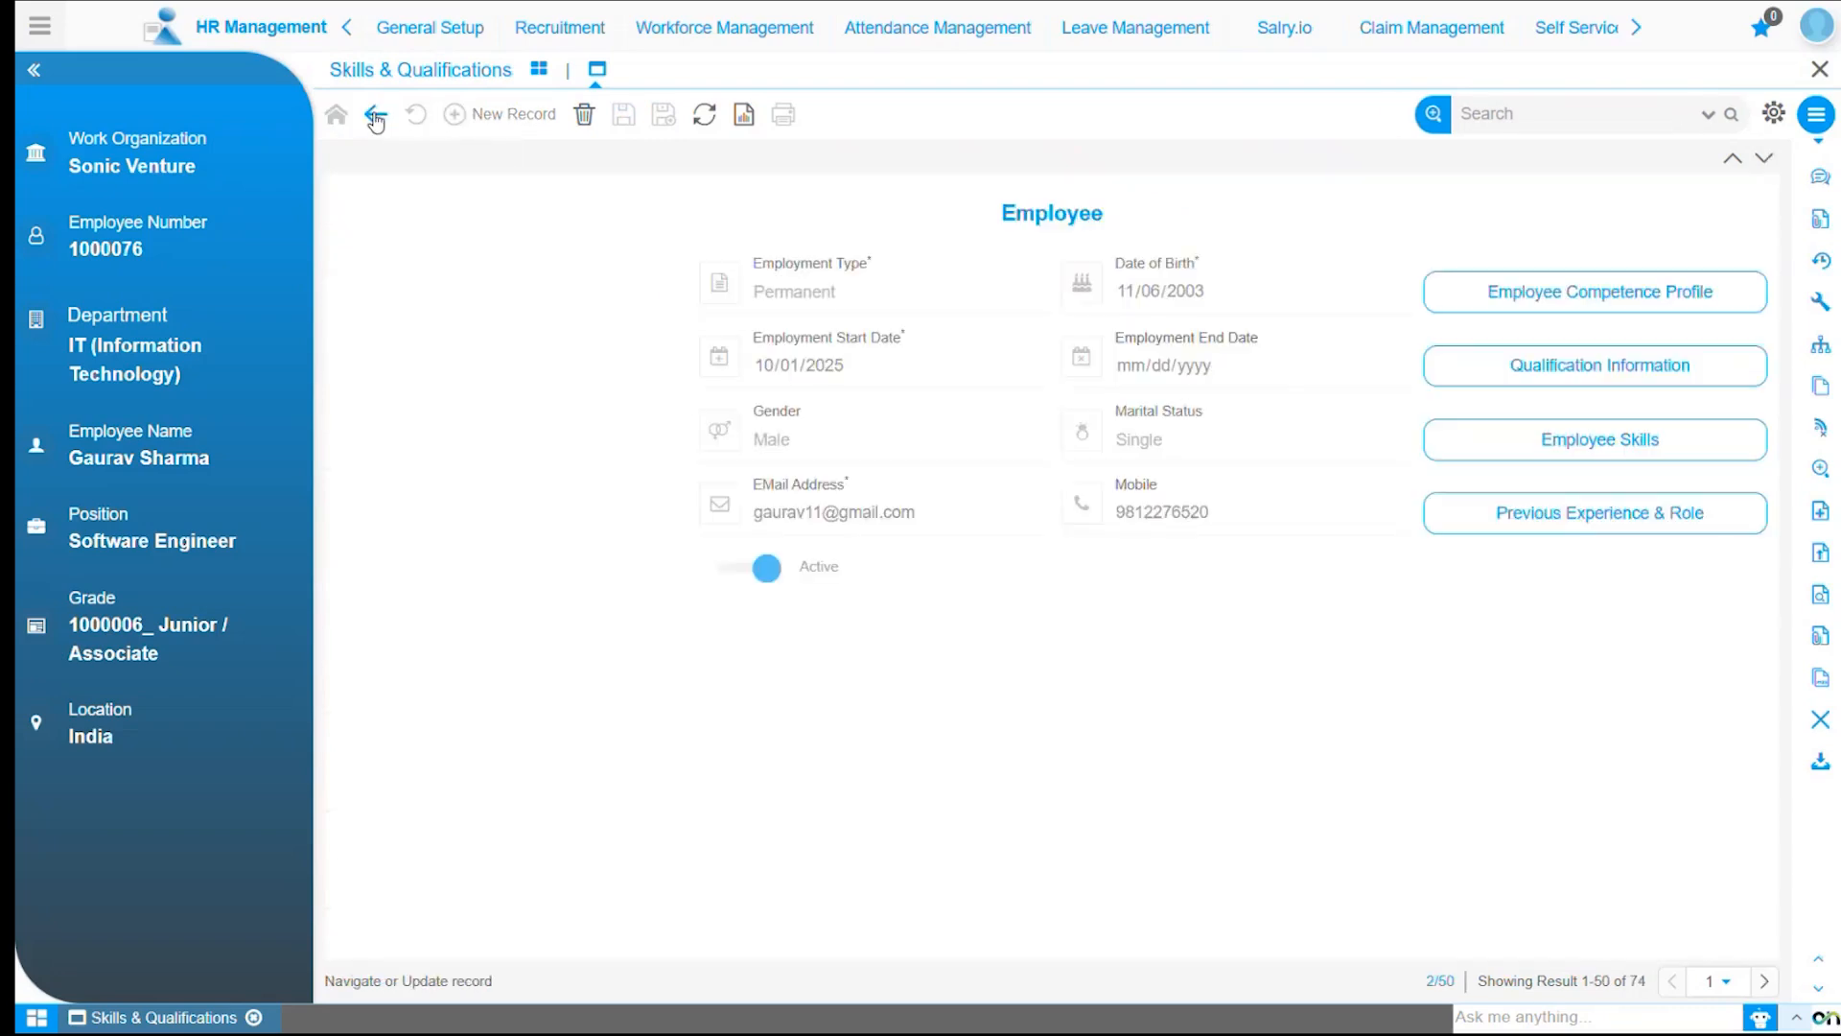
{"action": "left_click", "coordinate": [1583, 374]}
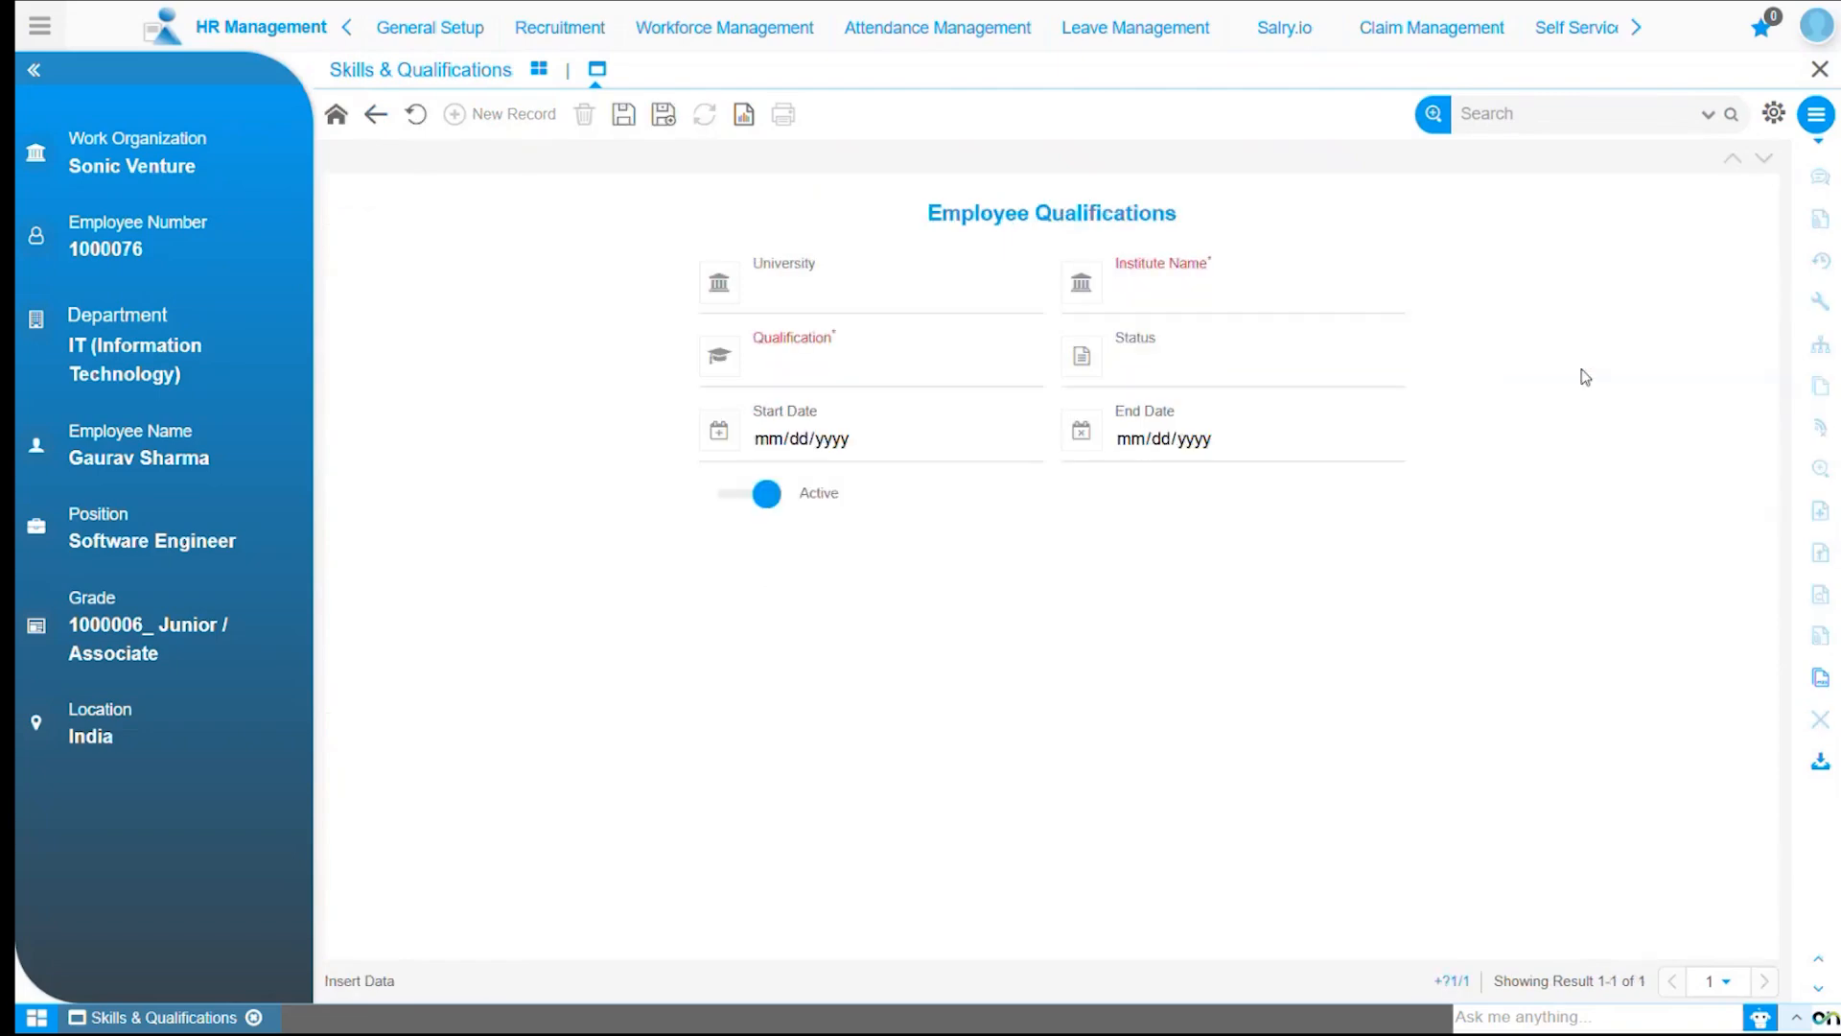
Set the university to Delhi University (DU) and the institute name to Dev Samaaj College.
{"action": "left_click", "coordinate": [851, 297]}
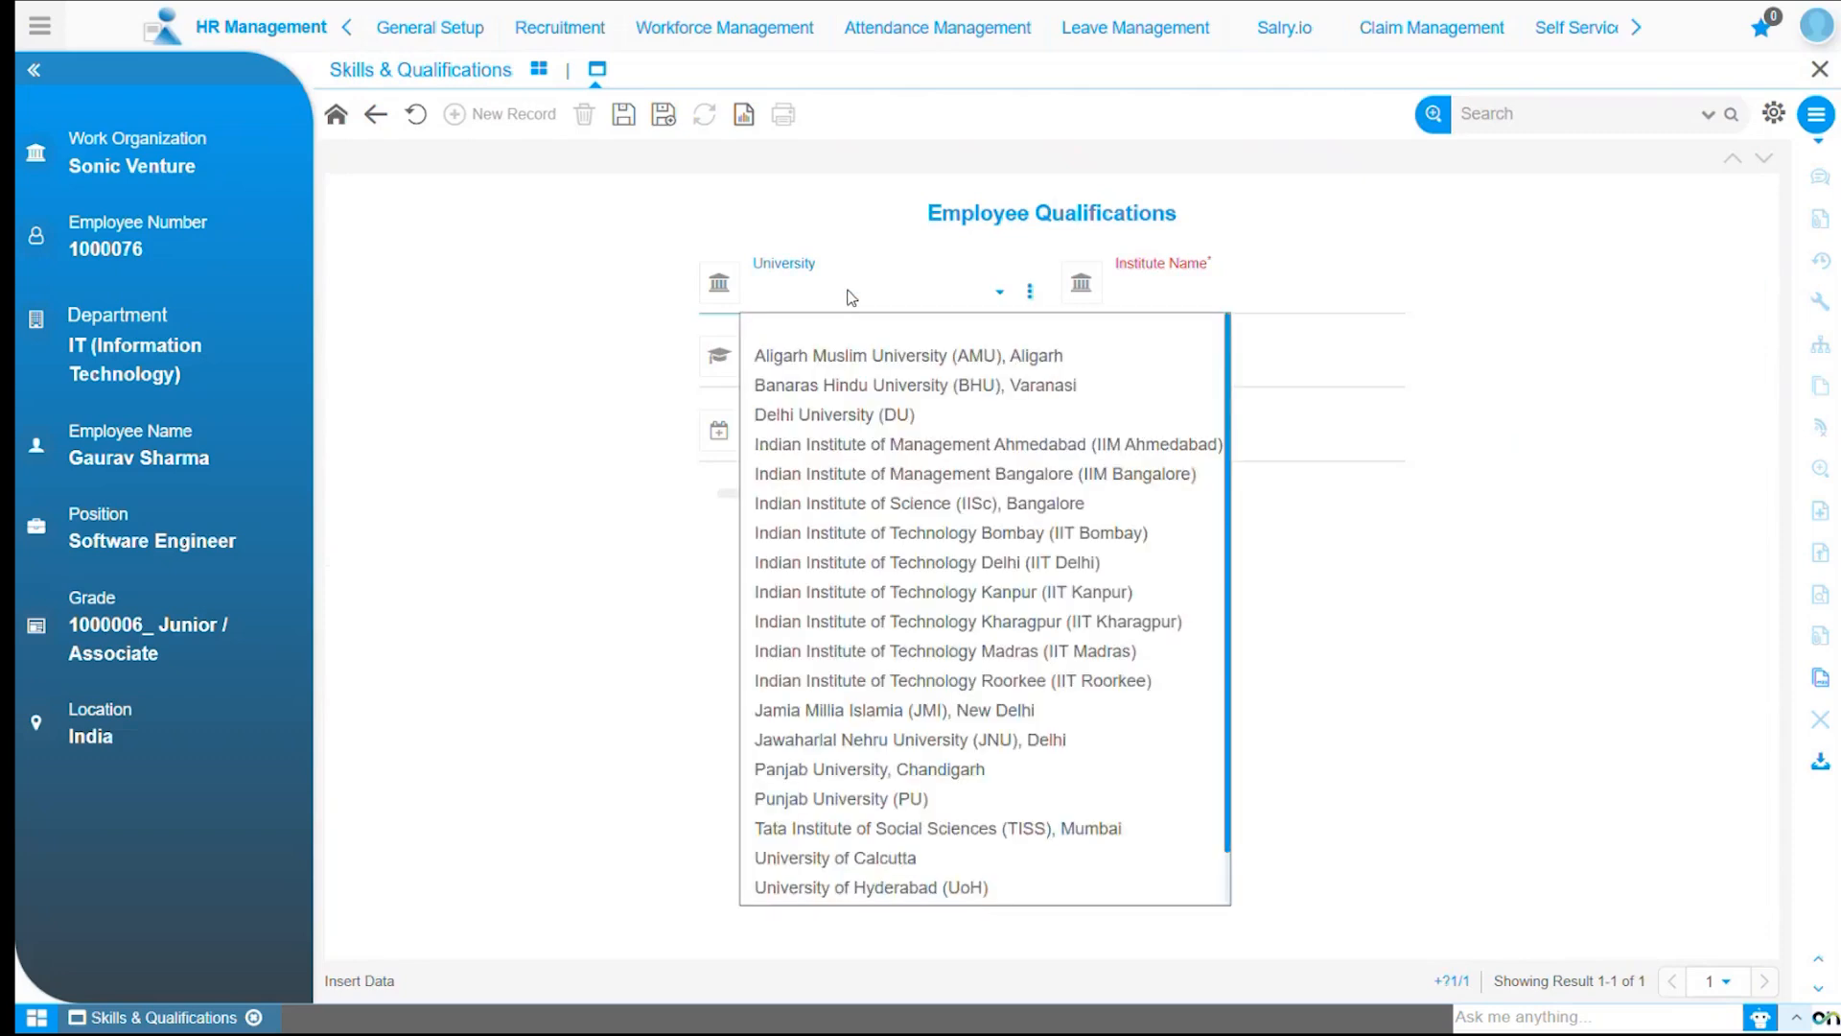
{"action": "left_click", "coordinate": [902, 421]}
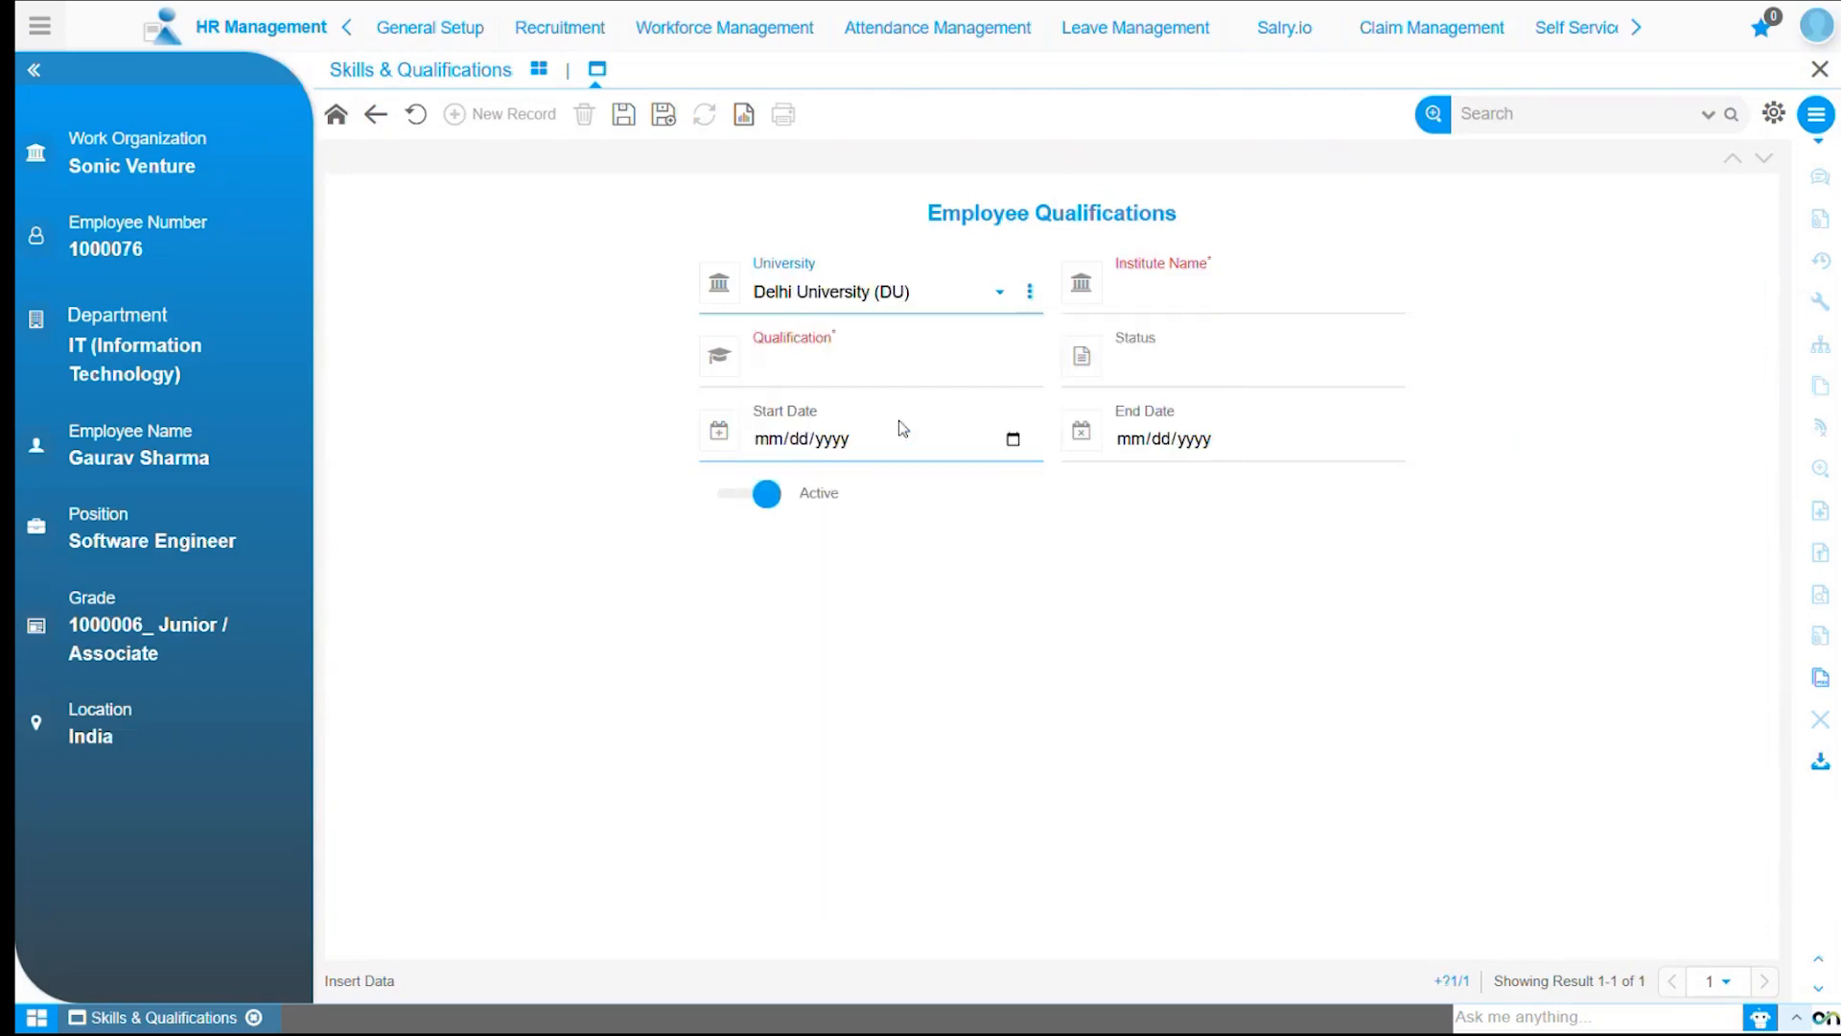
{"action": "left_click", "coordinate": [1187, 292]}
{"action": "type", "text": "Dev Samaaj College"}
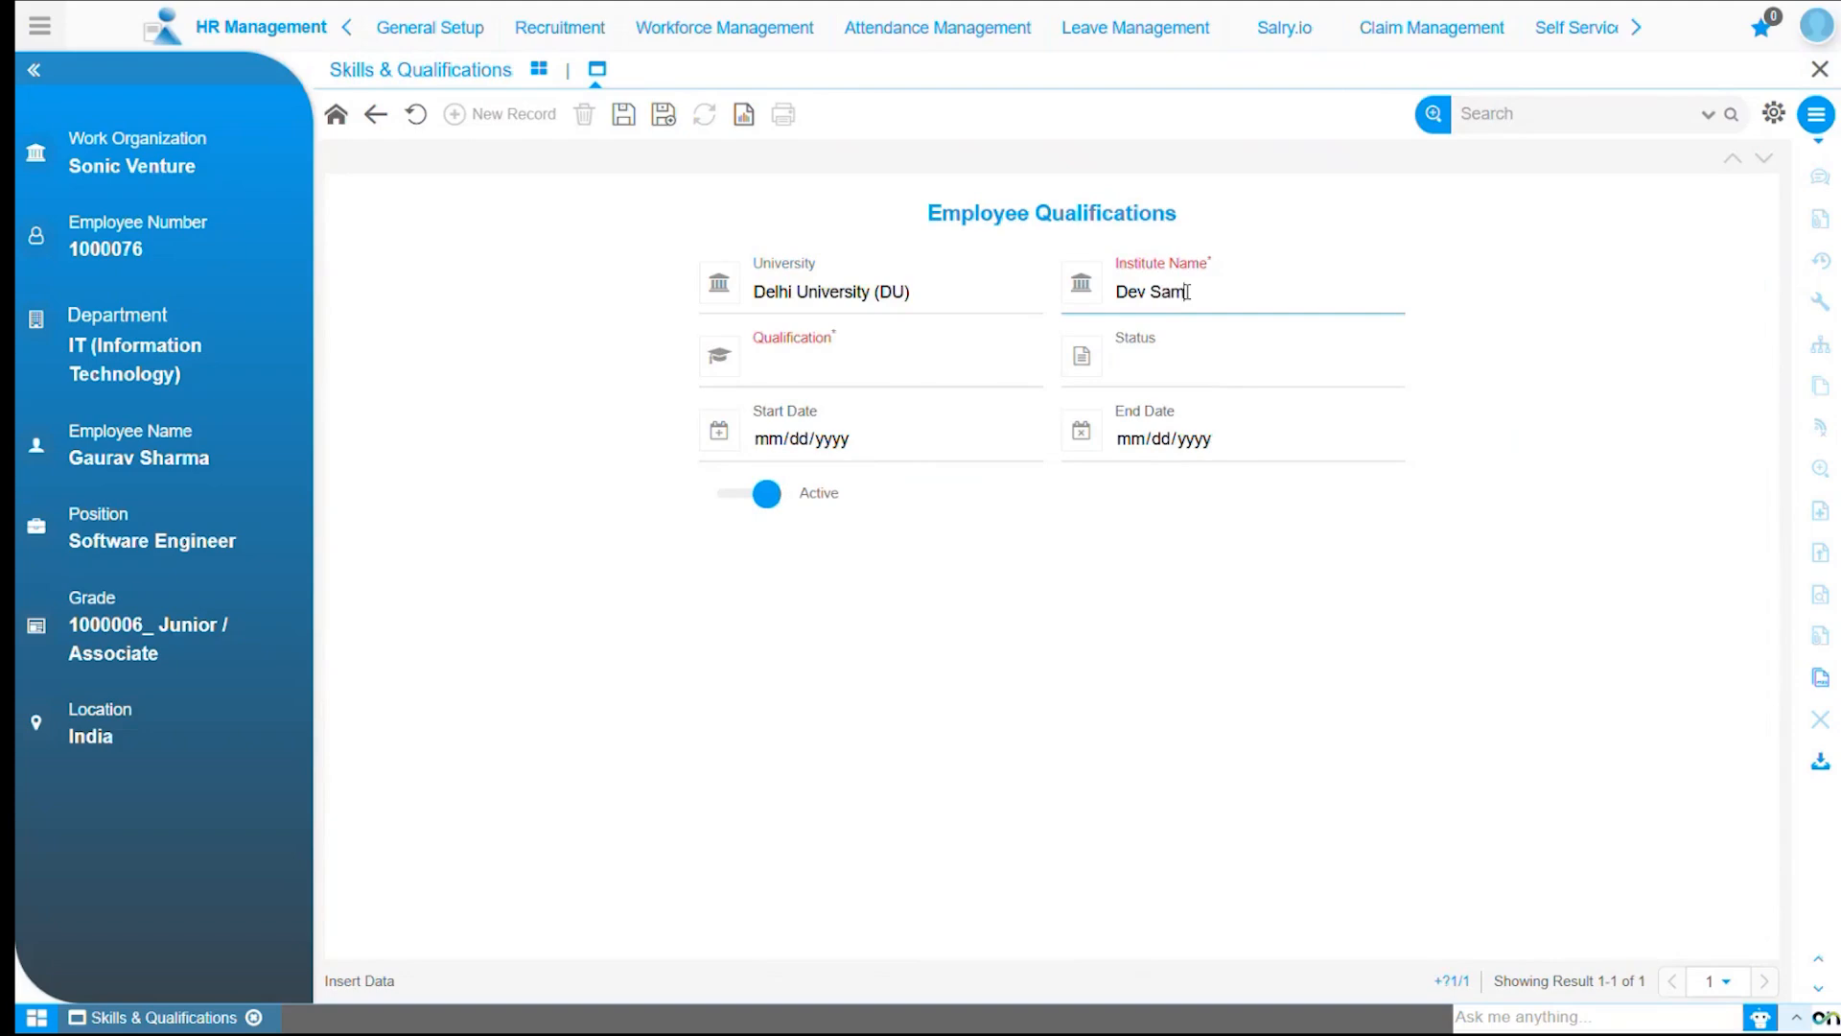
Set the qualification to Bachelors in Computer Application (BCA) and the status to Passed.
{"action": "left_click", "coordinate": [830, 371]}
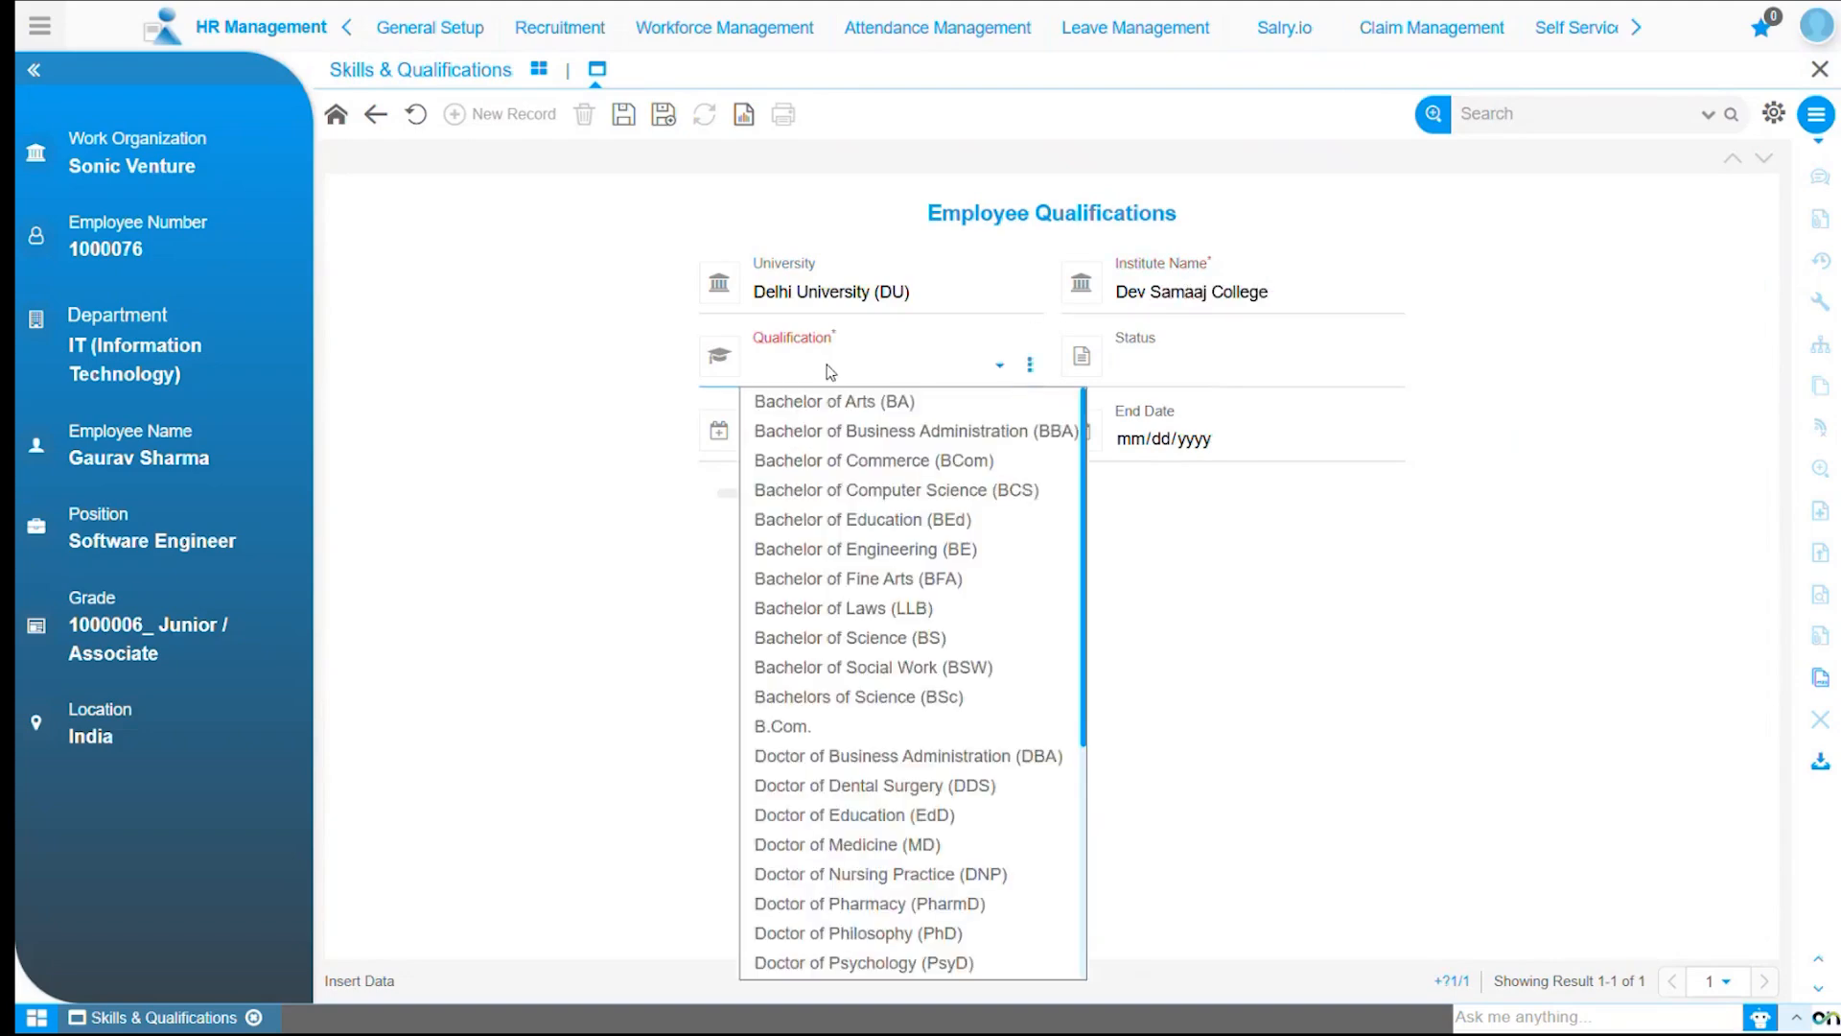
{"action": "type", "text": "Bachelor of Computer Science"}
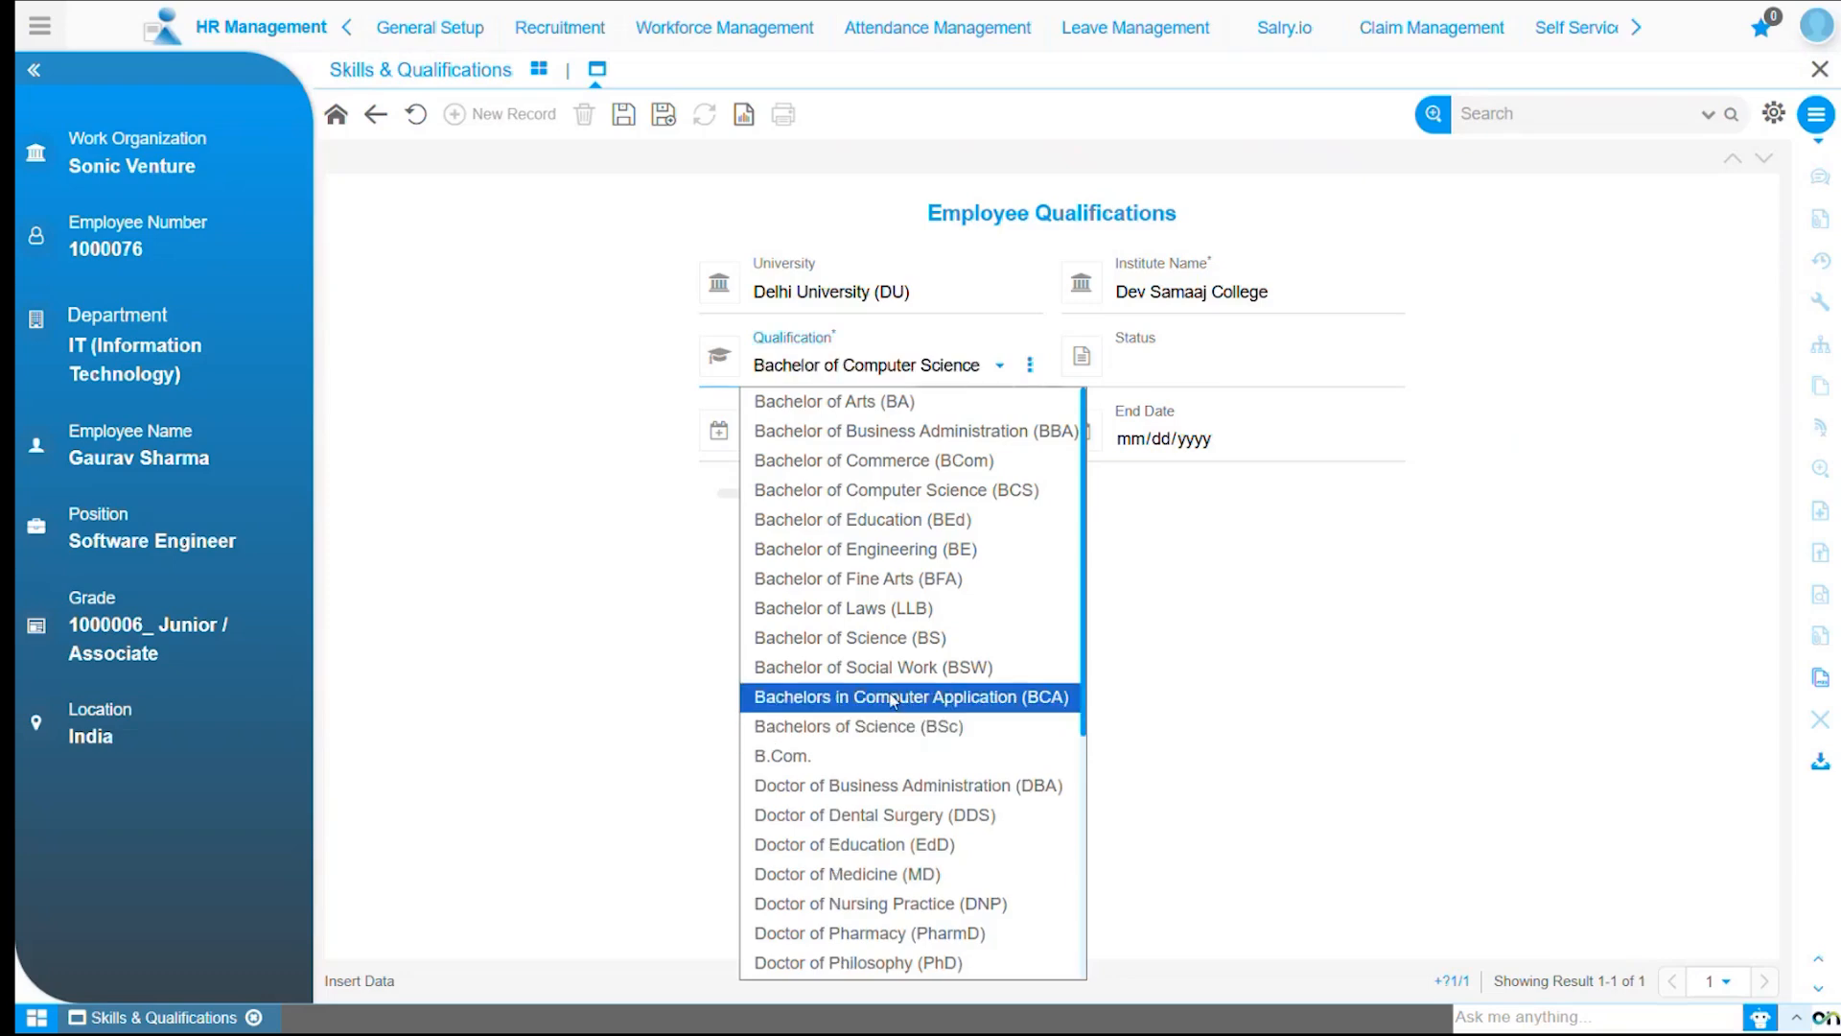
{"action": "left_click", "coordinate": [891, 697]}
{"action": "left_click", "coordinate": [1147, 368]}
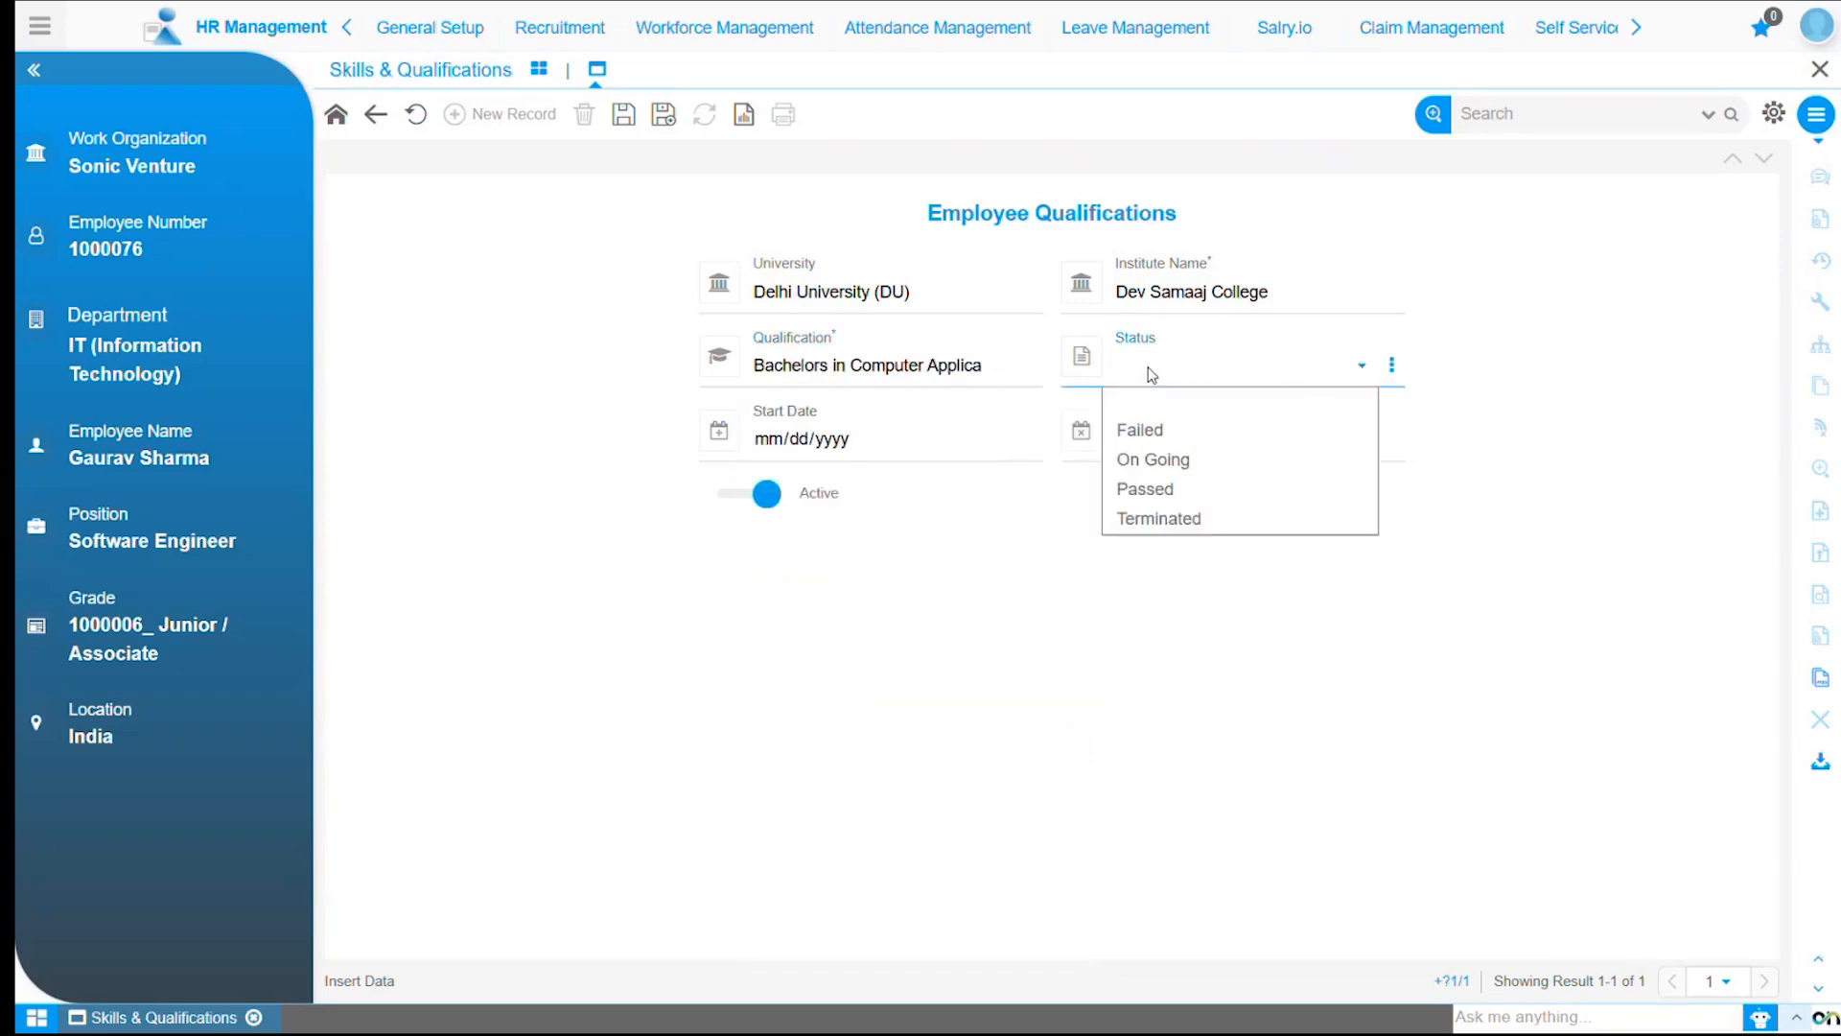
{"action": "left_click", "coordinate": [1158, 493]}
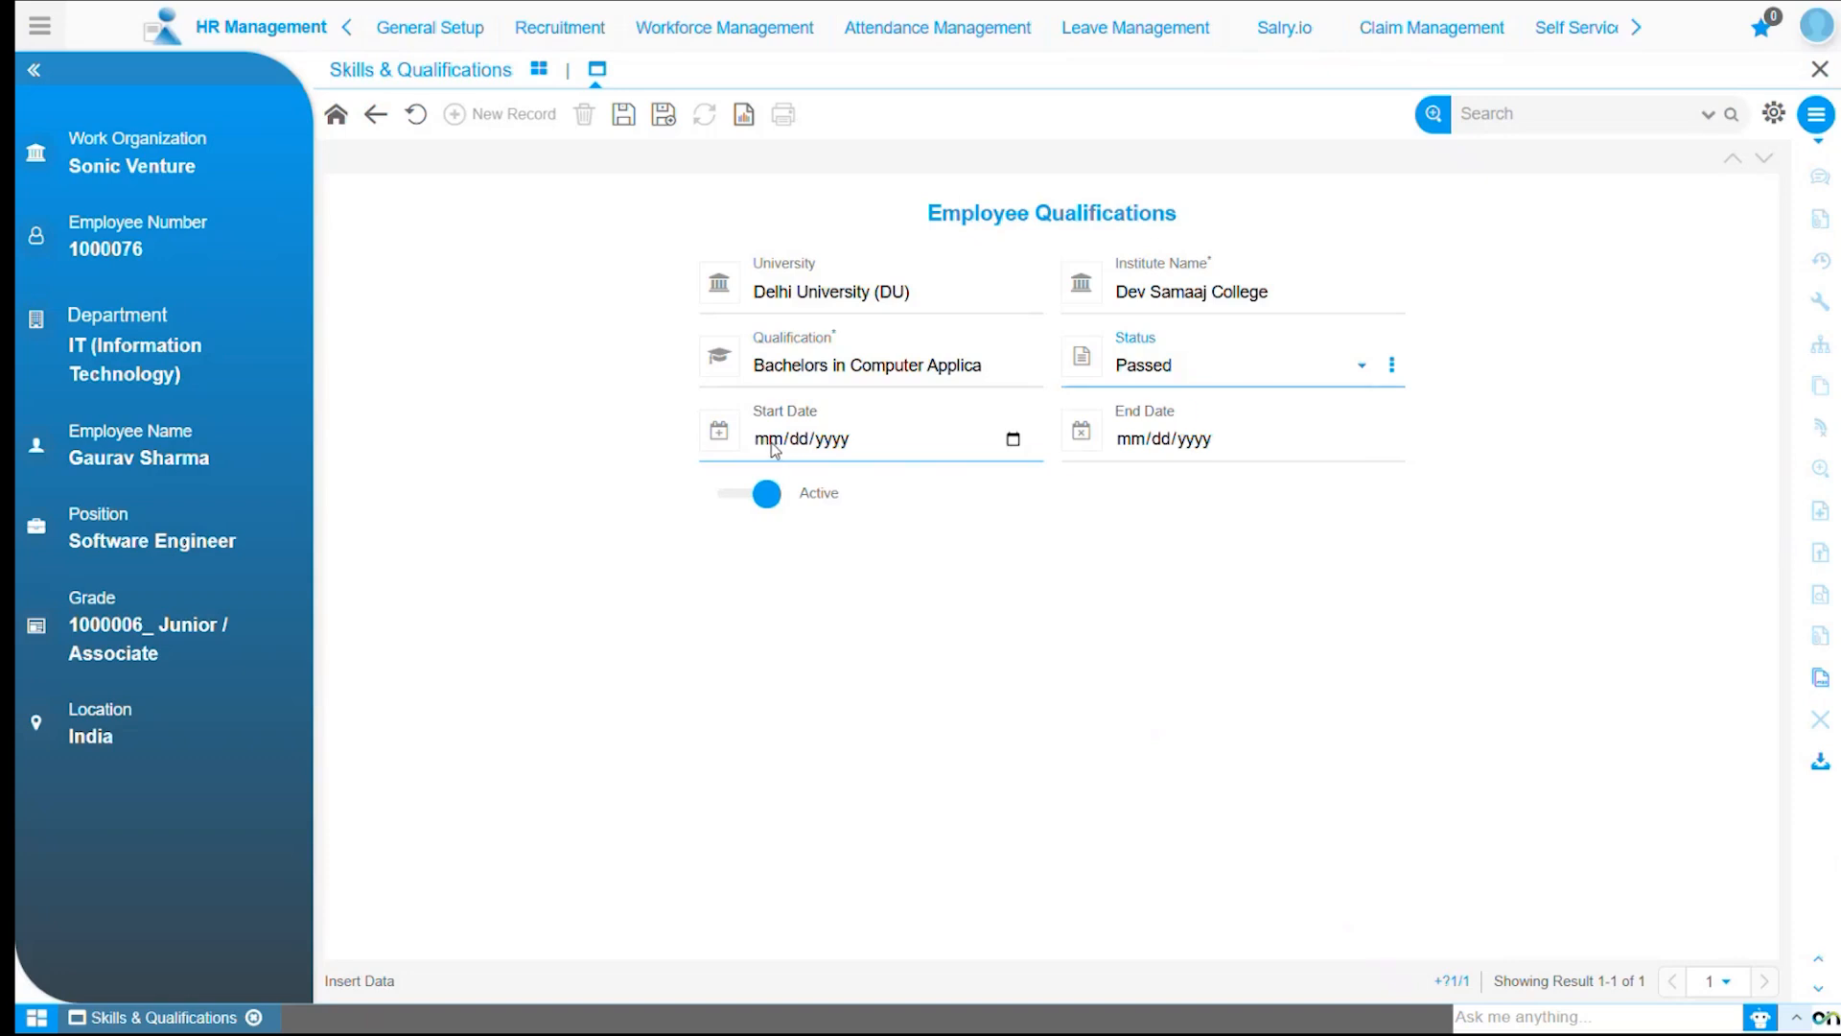
Enter start date 09/04/2018 and end date 09/07/2021, then save the qualification.
{"action": "left_click", "coordinate": [856, 433]}
{"action": "type", "text": "09042018"}
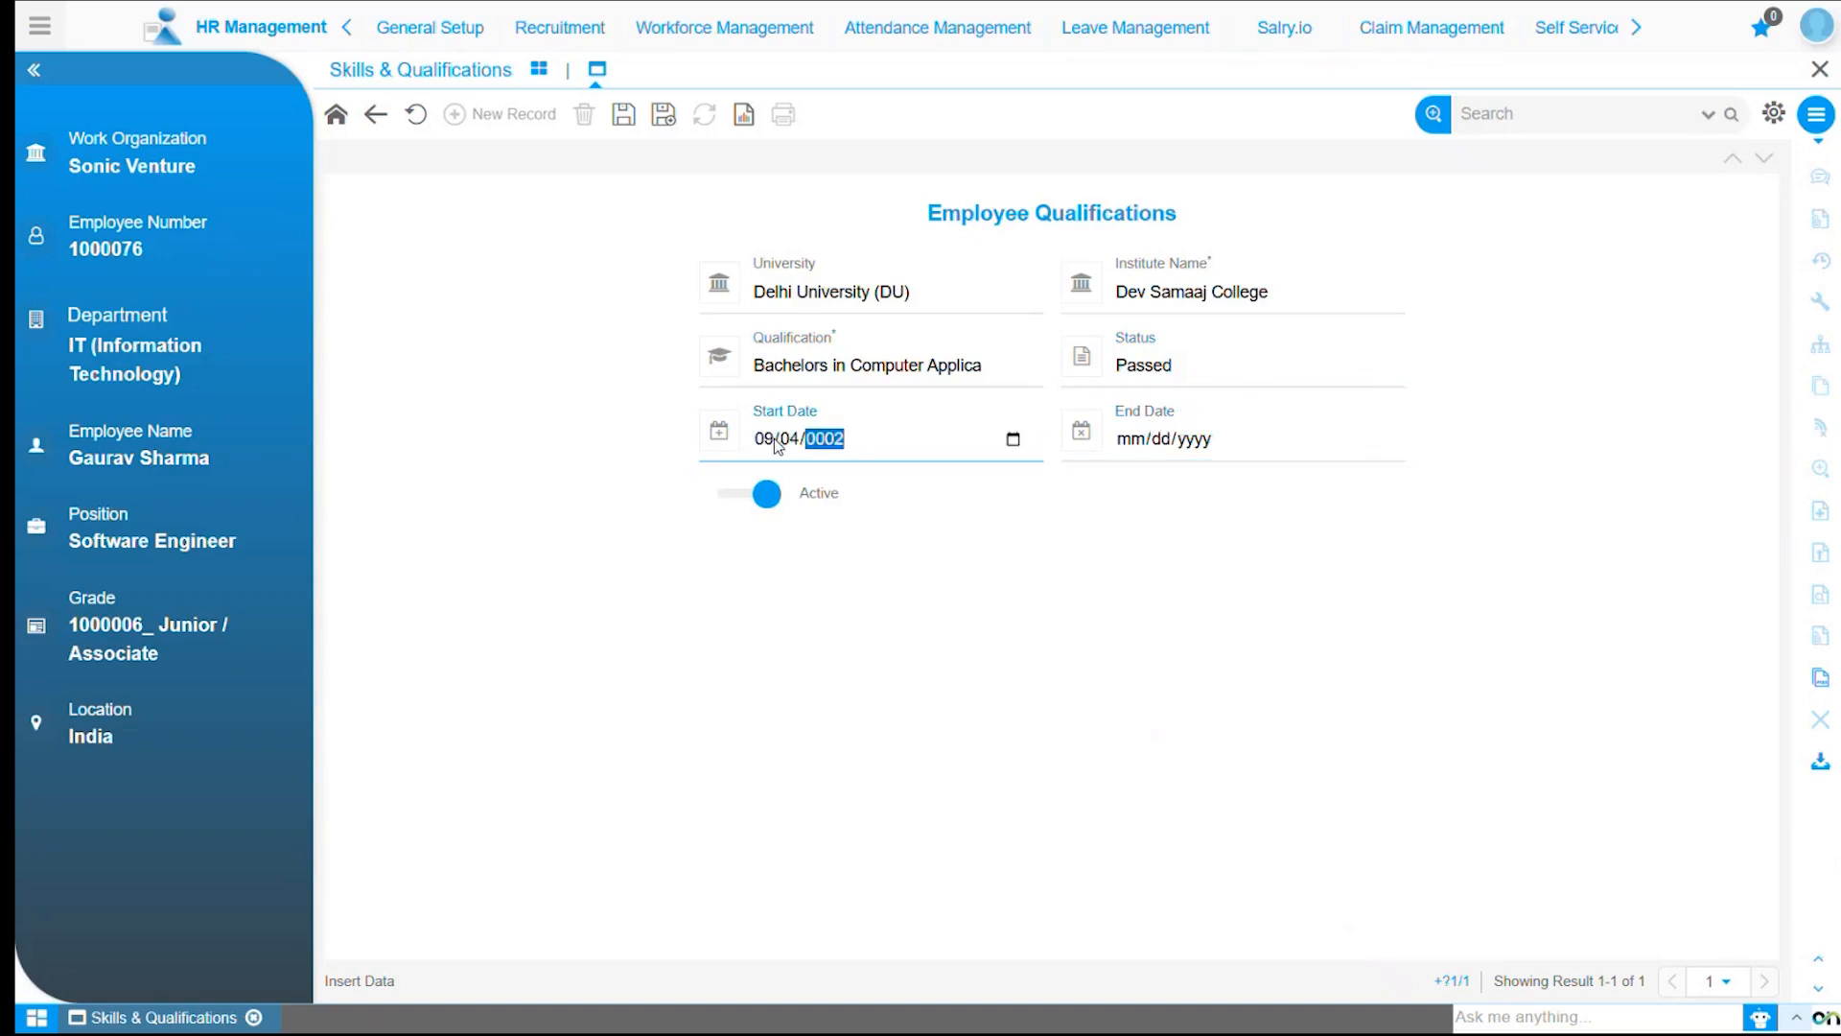
{"action": "left_click", "coordinate": [1141, 439]}
{"action": "type", "text": "09072021"}
{"action": "left_click", "coordinate": [1167, 569]}
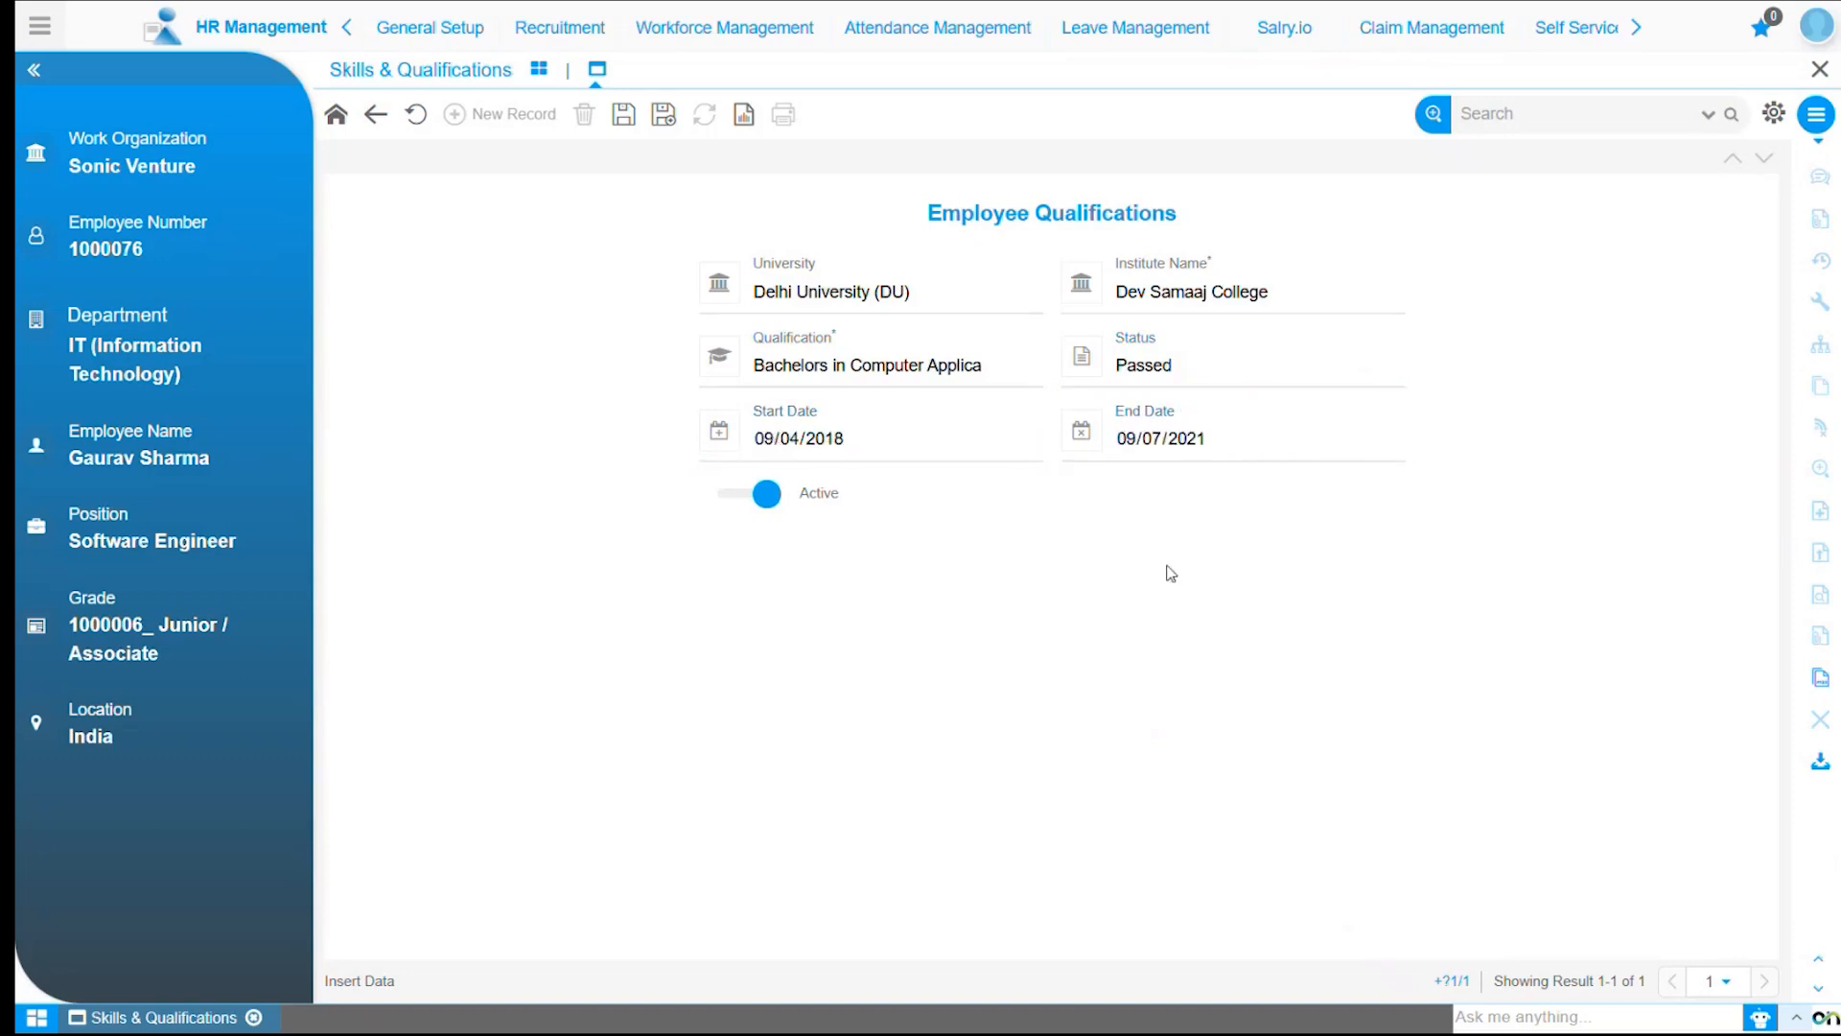
{"action": "left_click", "coordinate": [623, 116]}
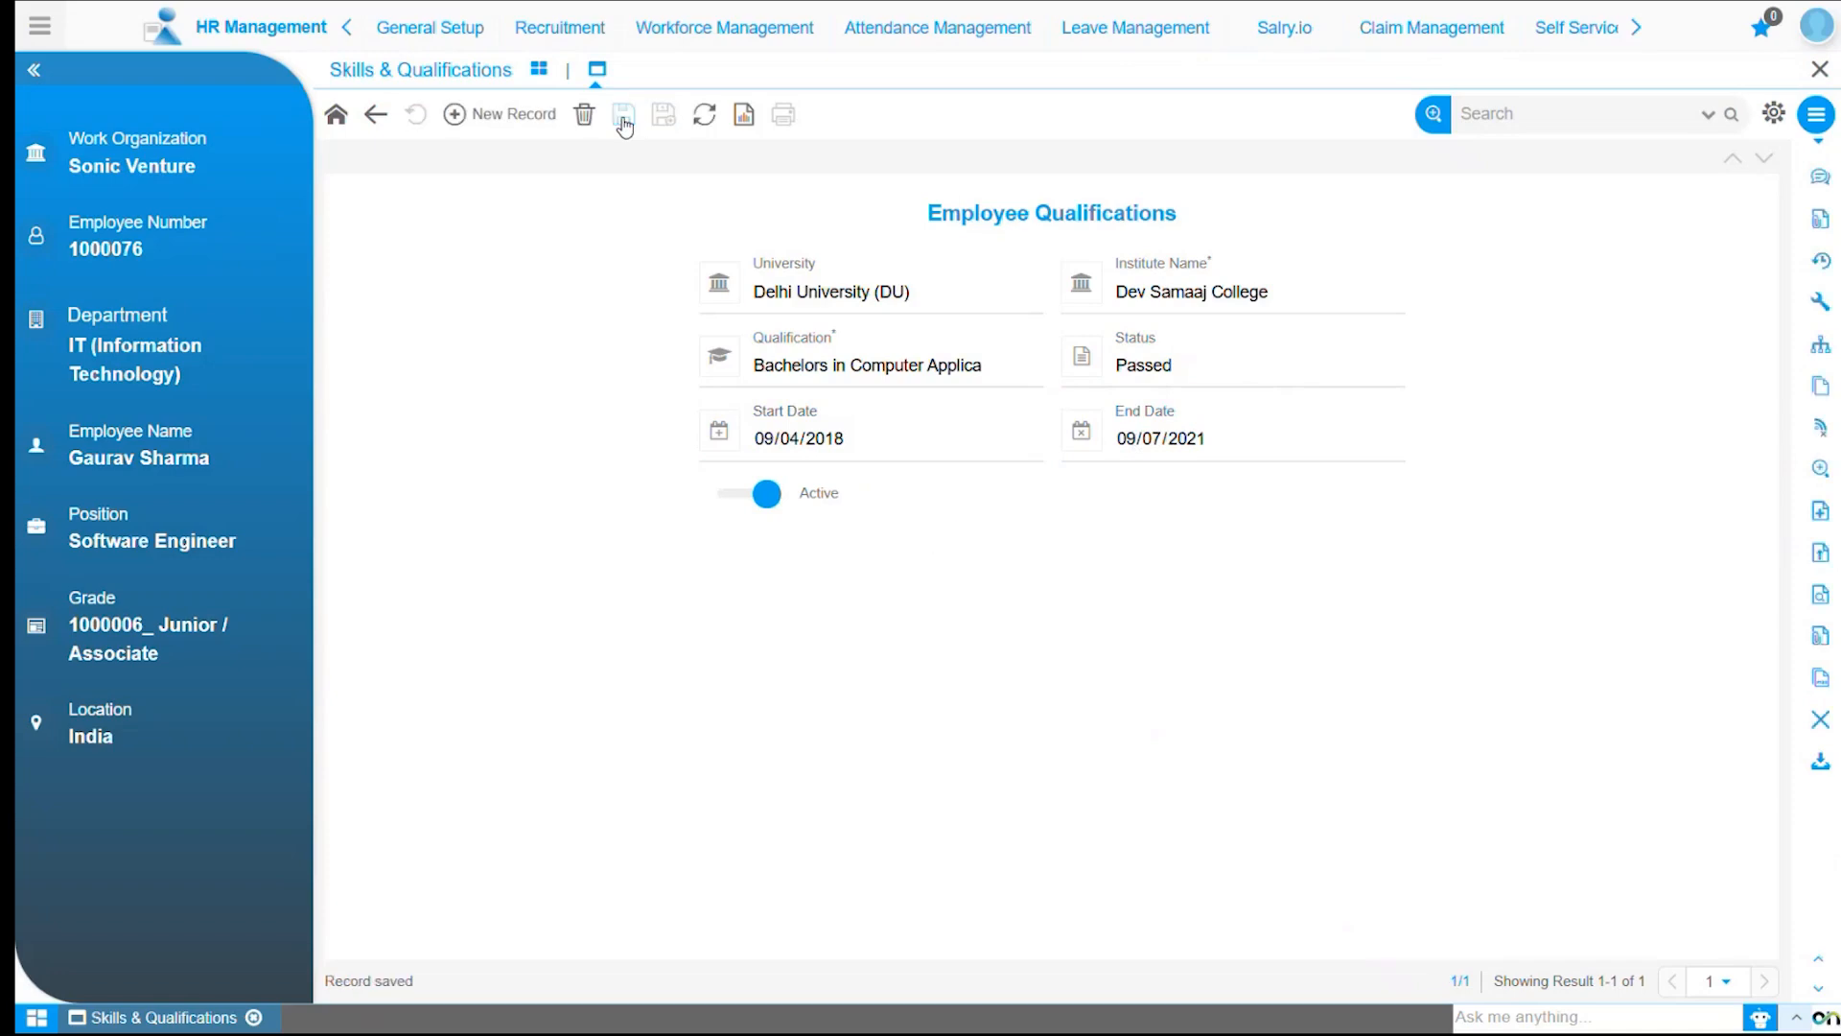
Start a new qualification with university Punjab University (PU) and institute name UIAMS.
{"action": "left_click", "coordinate": [515, 115]}
{"action": "left_click", "coordinate": [914, 294]}
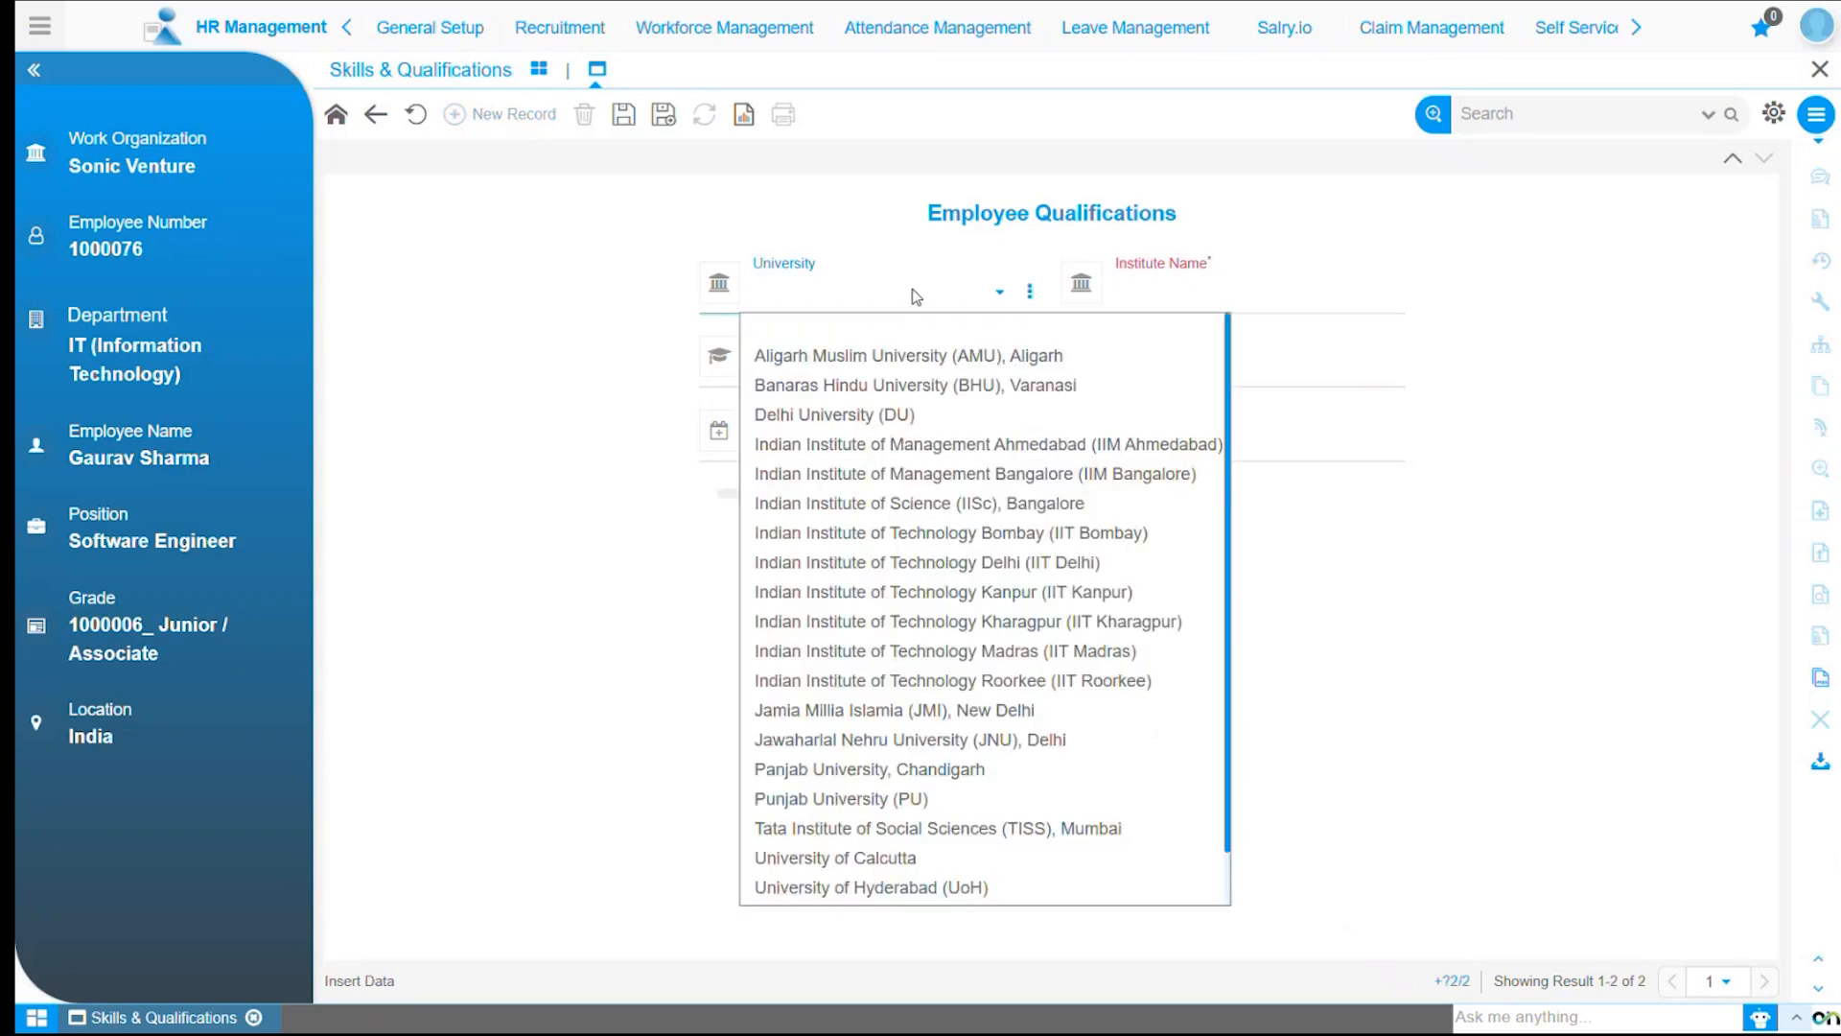
{"action": "left_click", "coordinate": [917, 799]}
{"action": "left_click", "coordinate": [1122, 288]}
{"action": "type", "text": "UIAMS"}
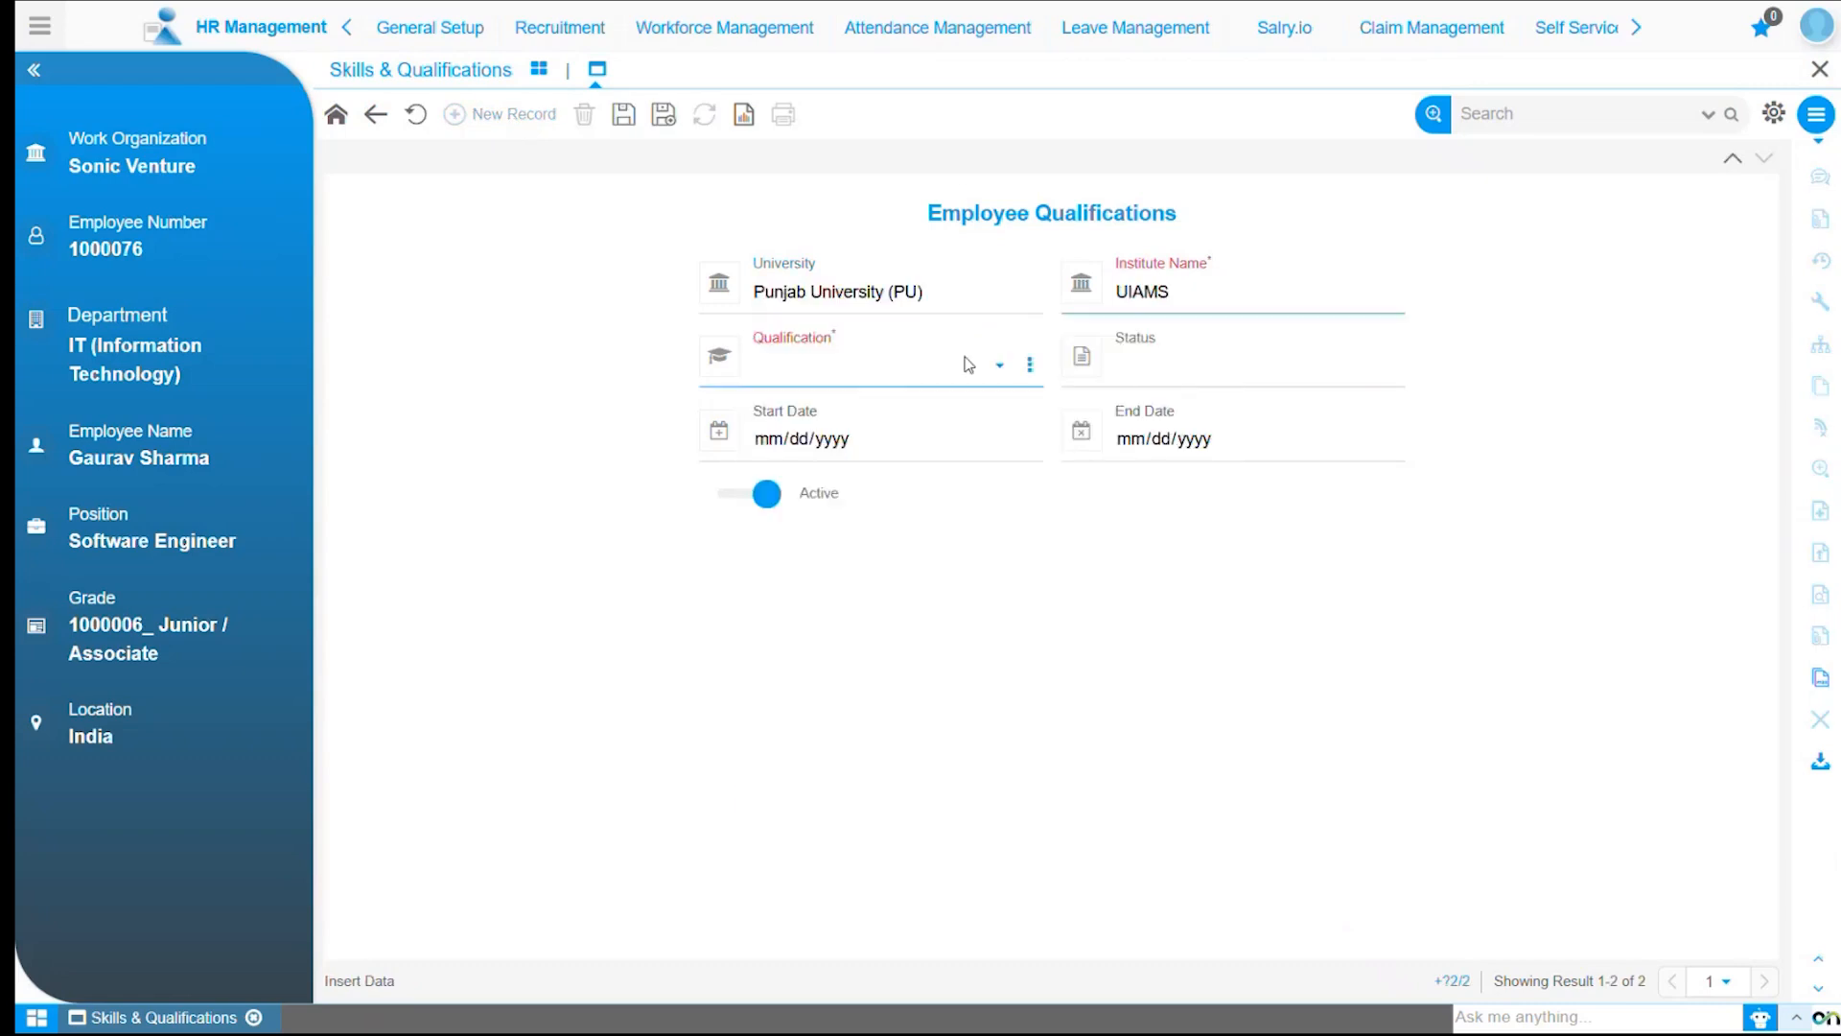
Set the qualification to Master of Business Administration and the status to Passed.
{"action": "left_click", "coordinate": [966, 361]}
{"action": "scroll", "coordinate": [958, 671], "scroll_direction": "down", "scroll_amount": 5}
{"action": "left_click", "coordinate": [999, 883]}
{"action": "left_click", "coordinate": [1237, 364]}
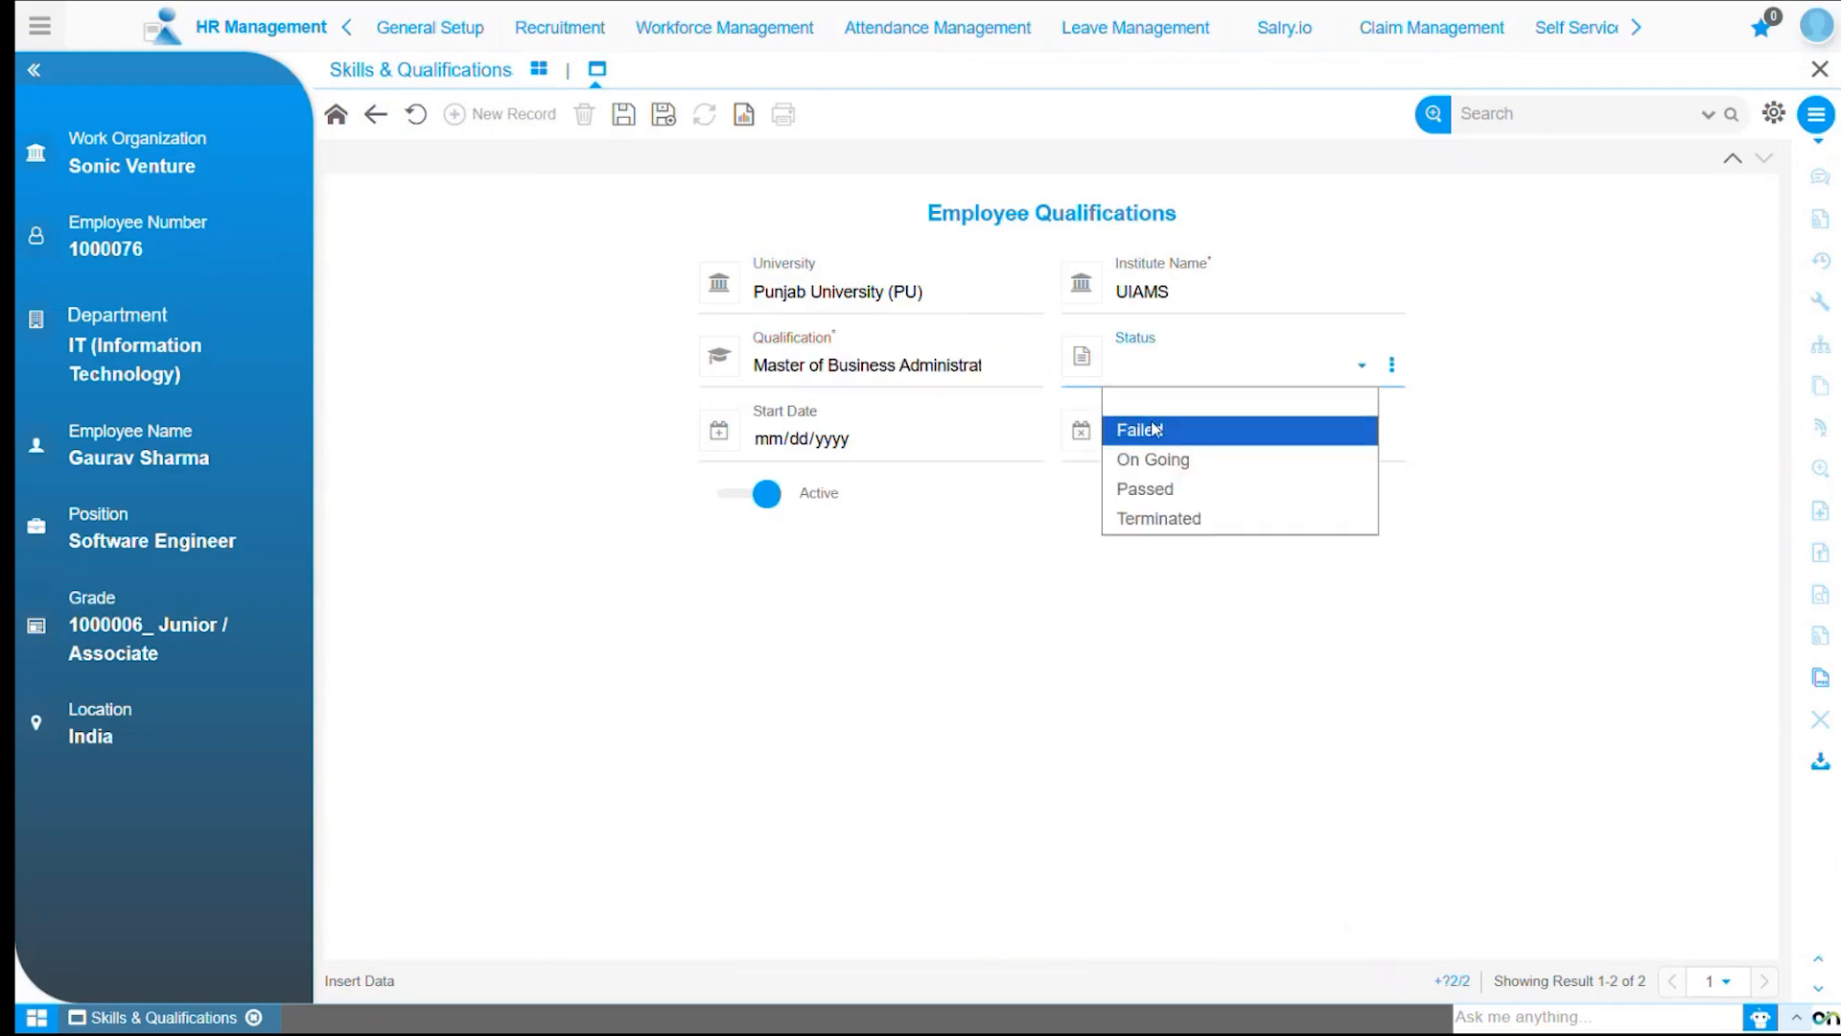
{"action": "left_click", "coordinate": [1151, 488]}
Enter start date 09/08/2022 and end date 09/08/2024, then save the qualification.
{"action": "left_click", "coordinate": [784, 441]}
{"action": "type", "text": "09082022"}
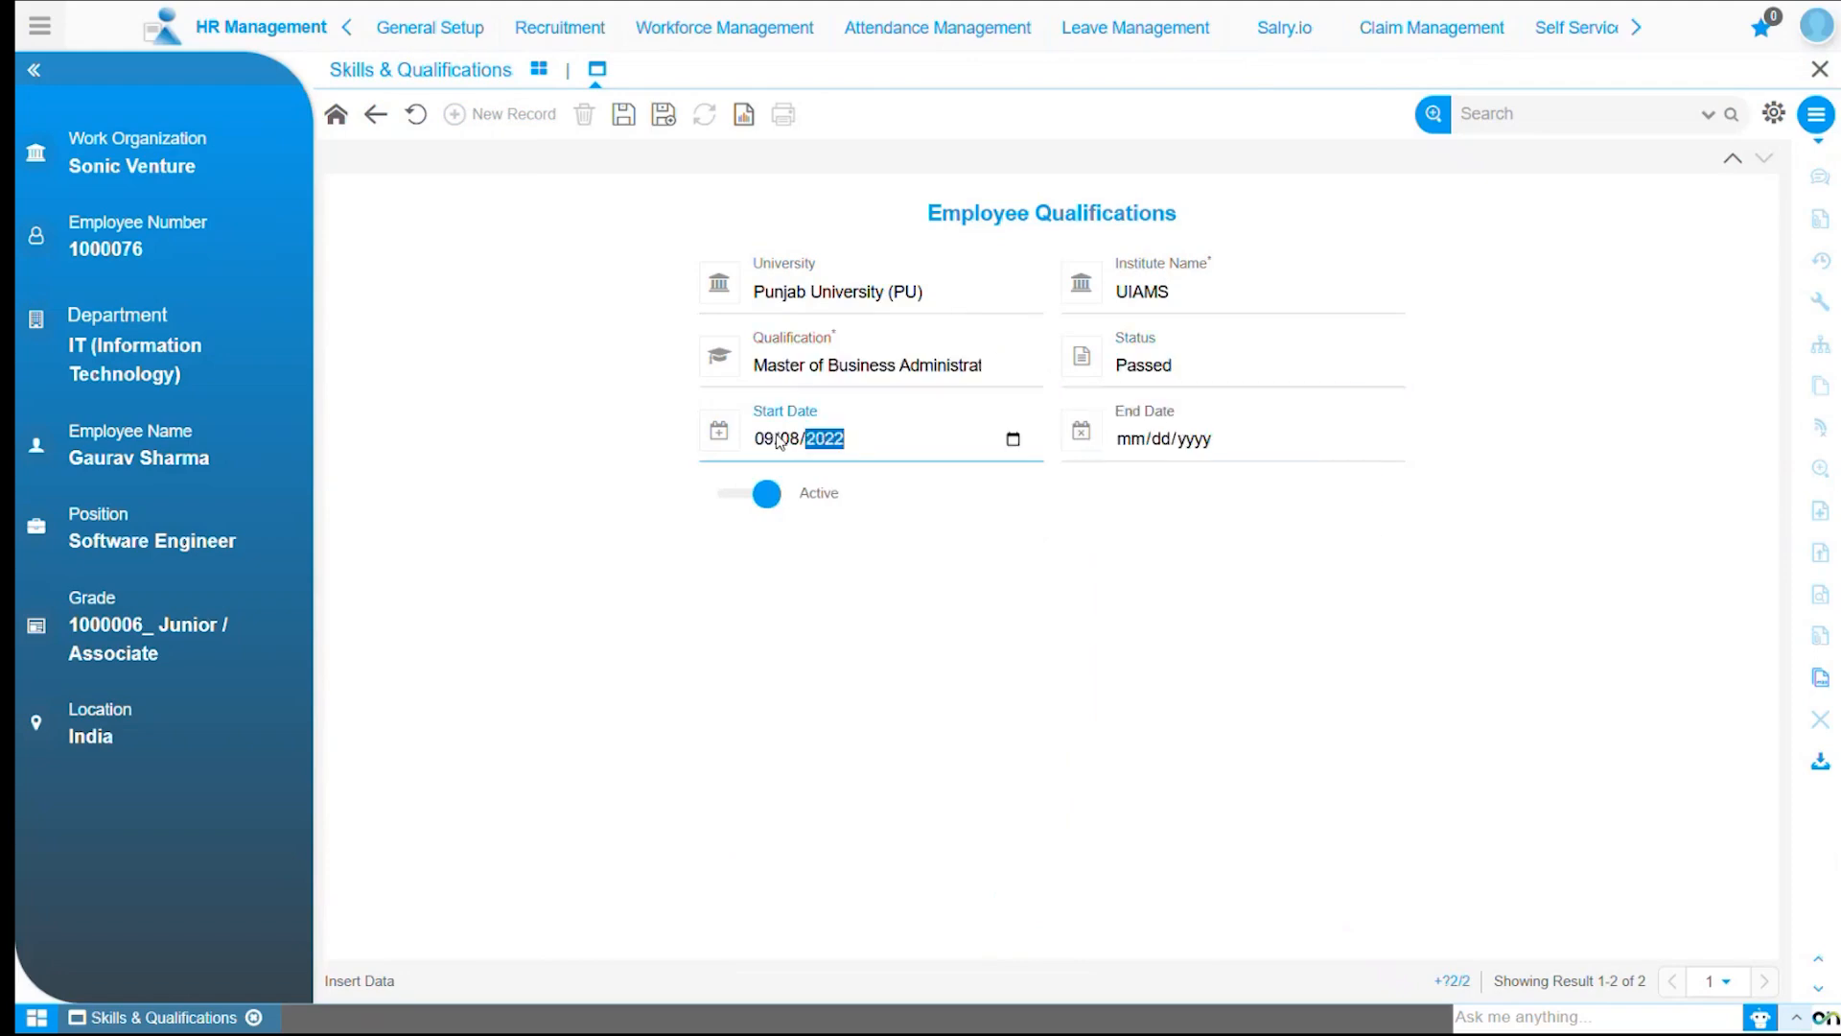
{"action": "left_click", "coordinate": [1127, 441]}
{"action": "type", "text": "09082024"}
{"action": "left_click", "coordinate": [1126, 541]}
{"action": "left_click", "coordinate": [623, 115]}
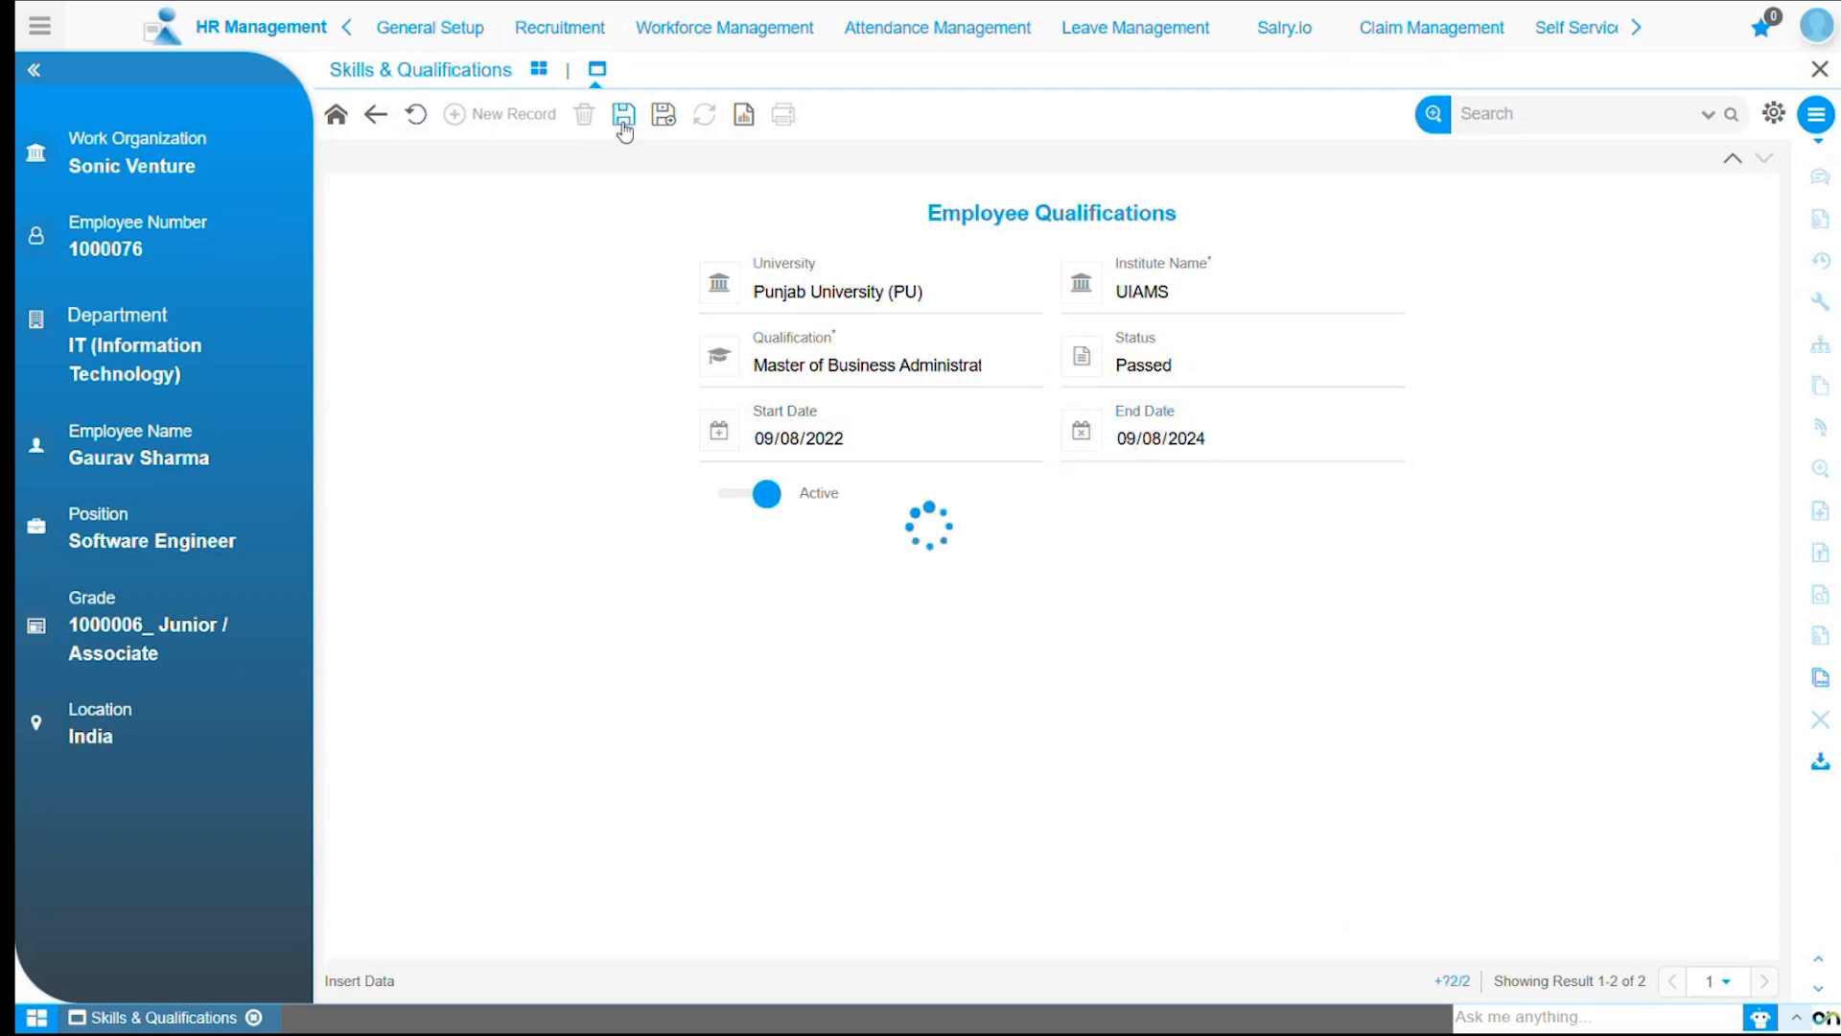
Return to the employee form and open the employee skills form.
{"action": "left_click", "coordinate": [375, 114]}
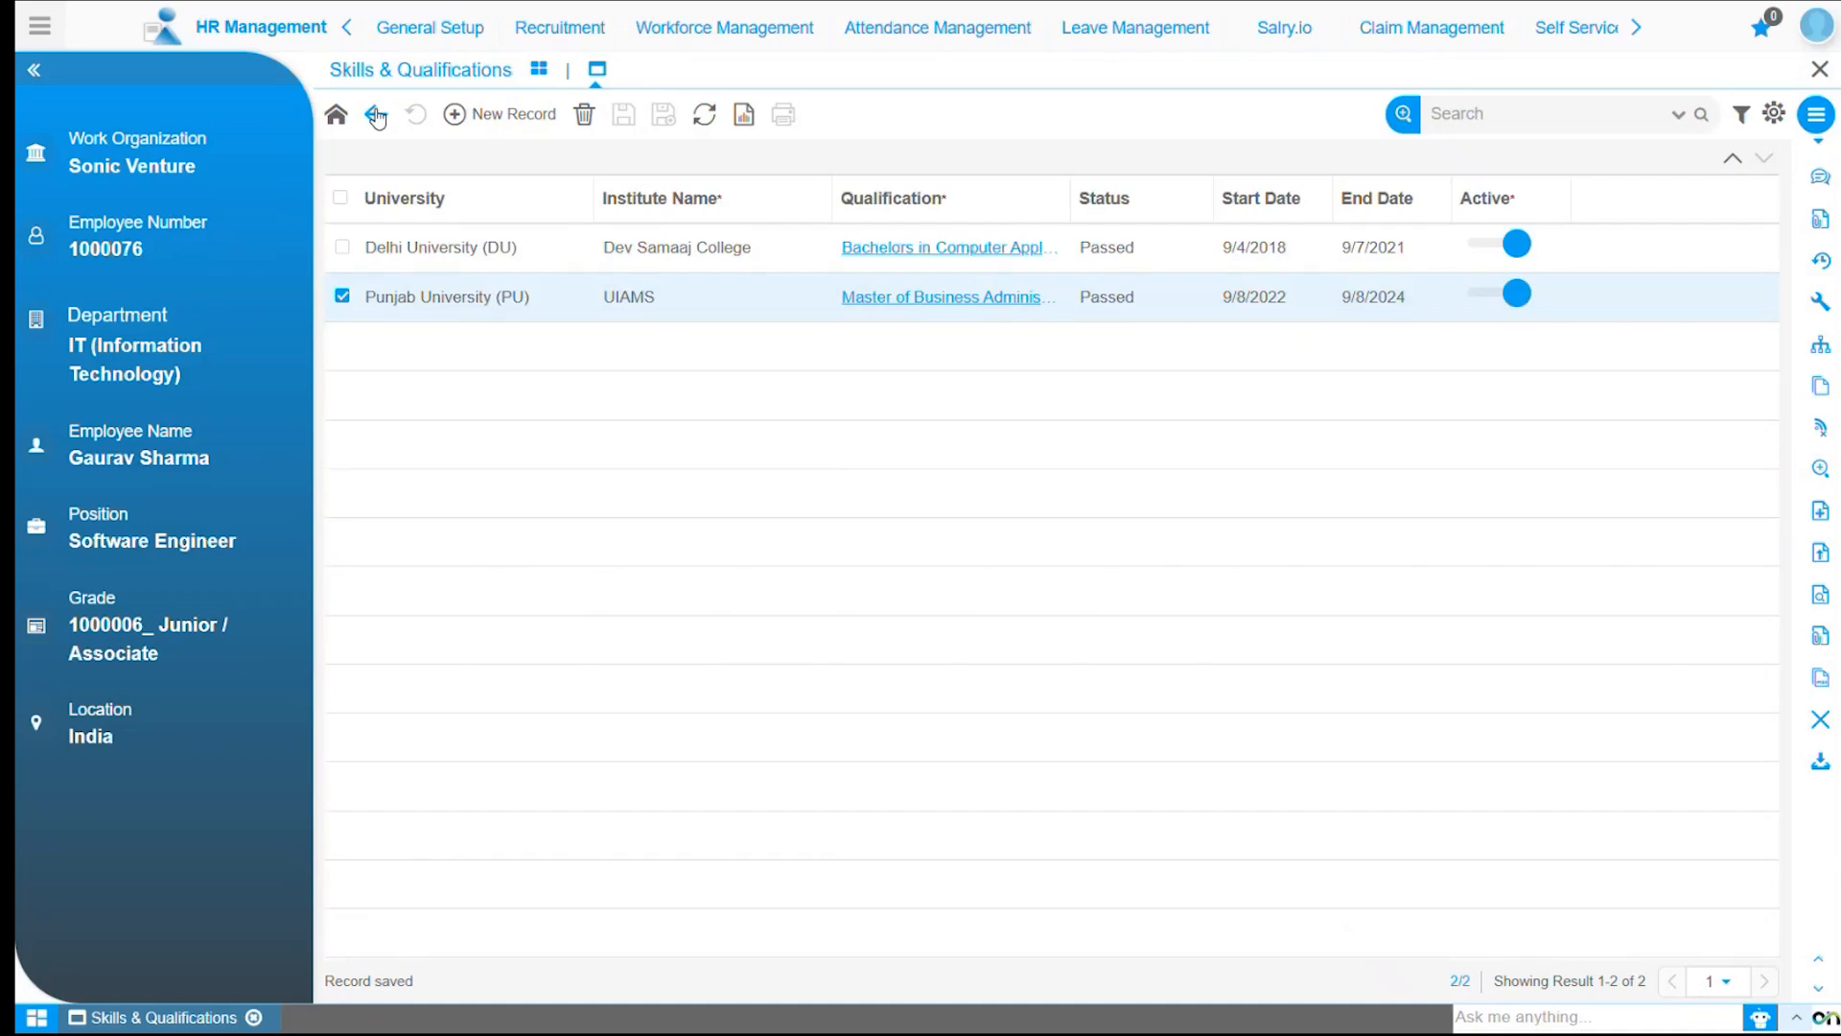
{"action": "left_click", "coordinate": [376, 115]}
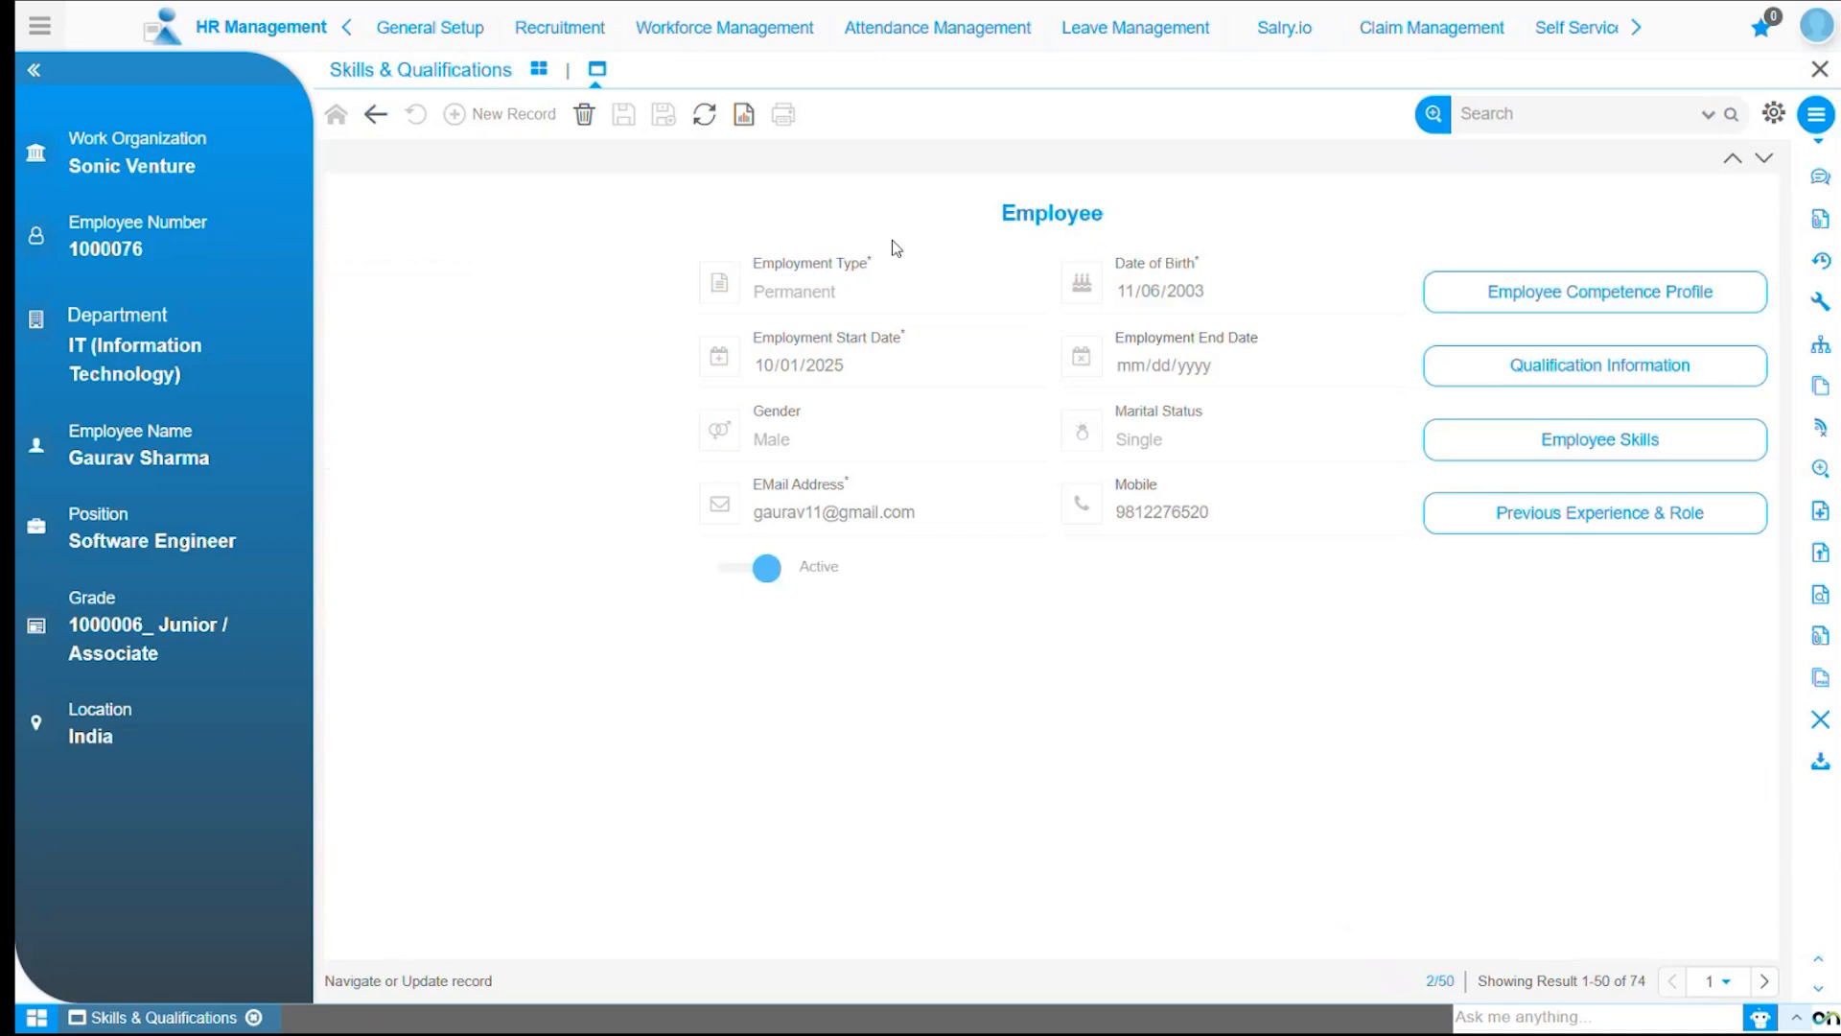
{"action": "left_click", "coordinate": [1569, 446]}
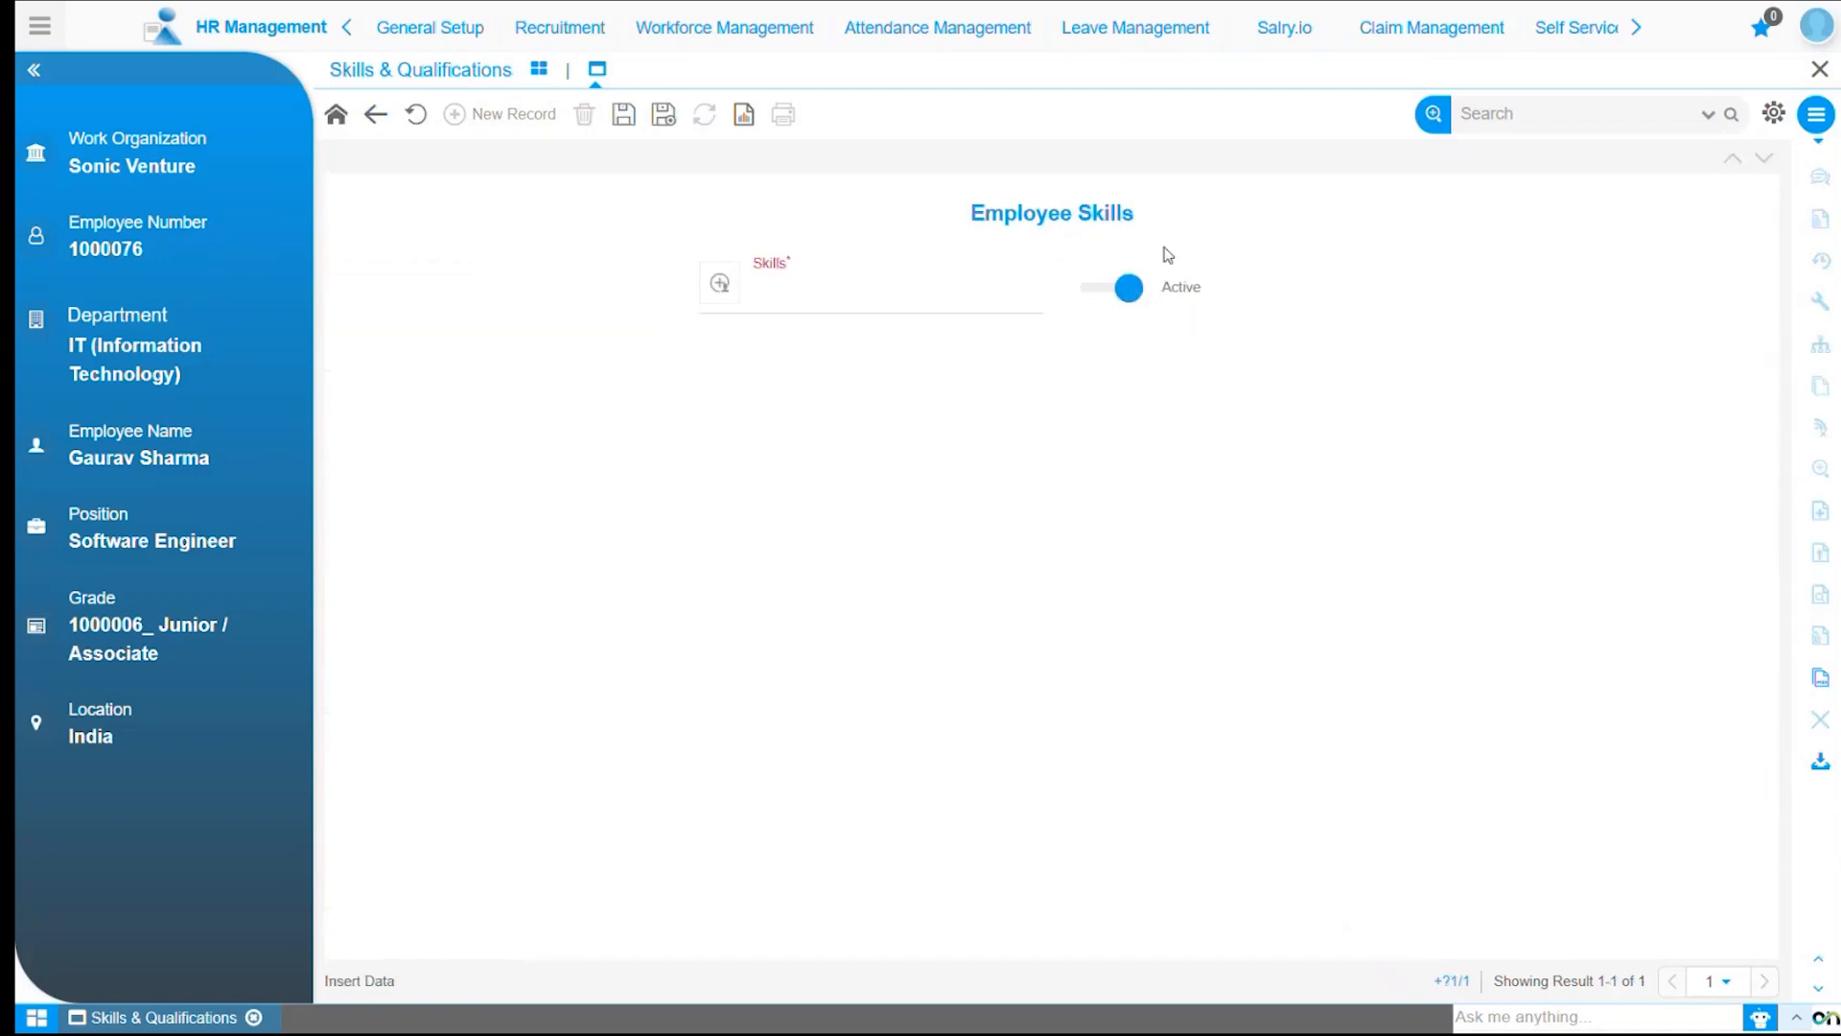
Add the skill Technical Proficiency, save it, and start a new skill record.
{"action": "left_click", "coordinate": [907, 299]}
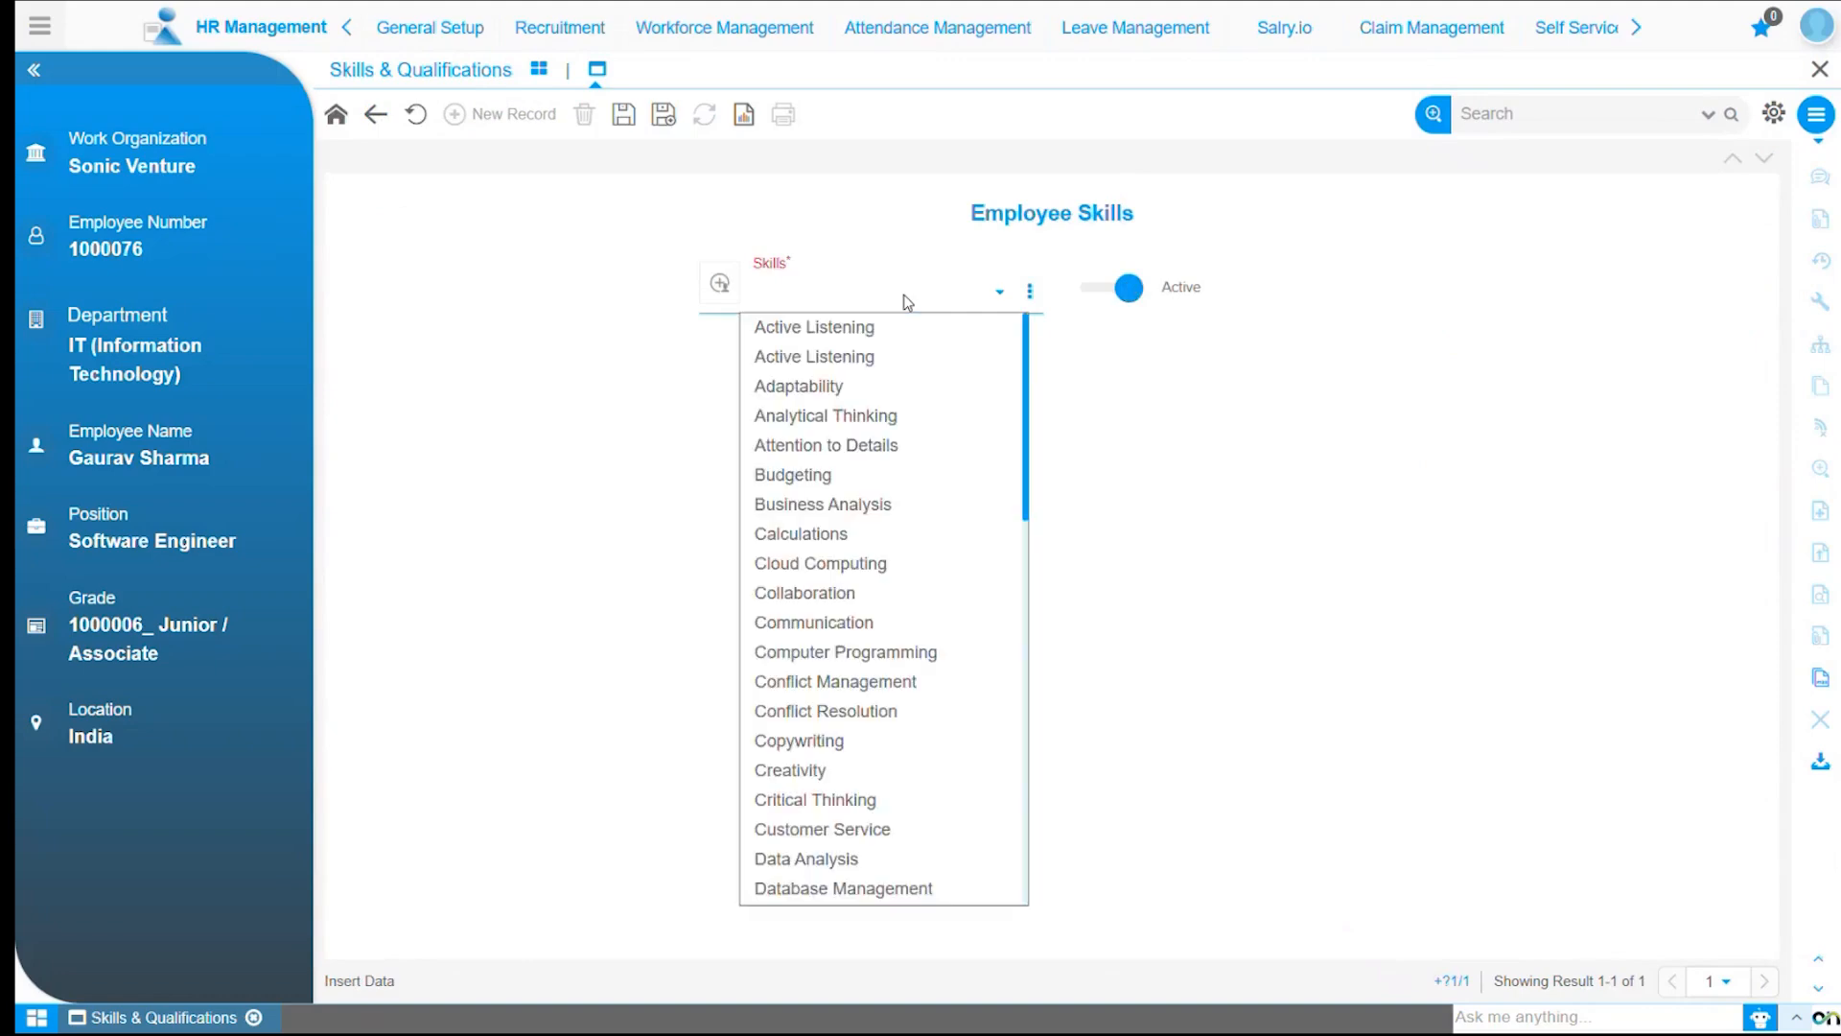
{"action": "key", "text": "t"}
{"action": "key", "text": "t"}
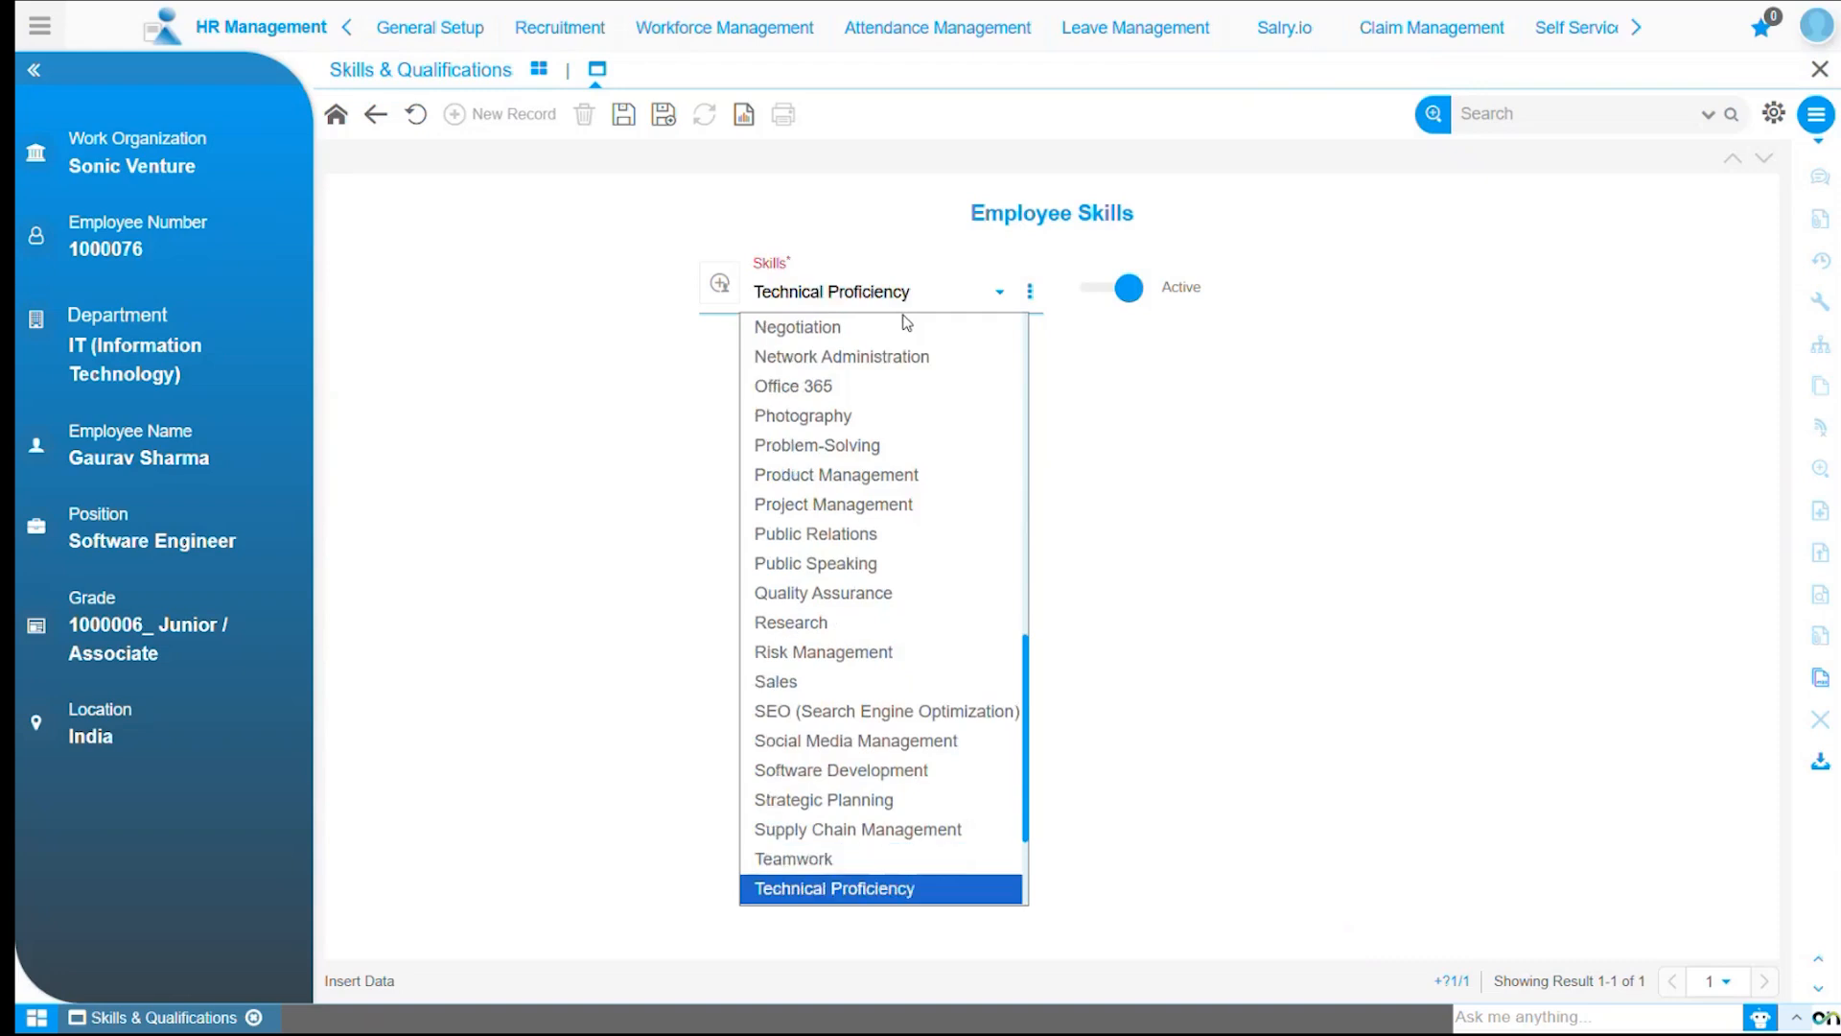
{"action": "key", "text": "Return"}
{"action": "left_click", "coordinate": [623, 115]}
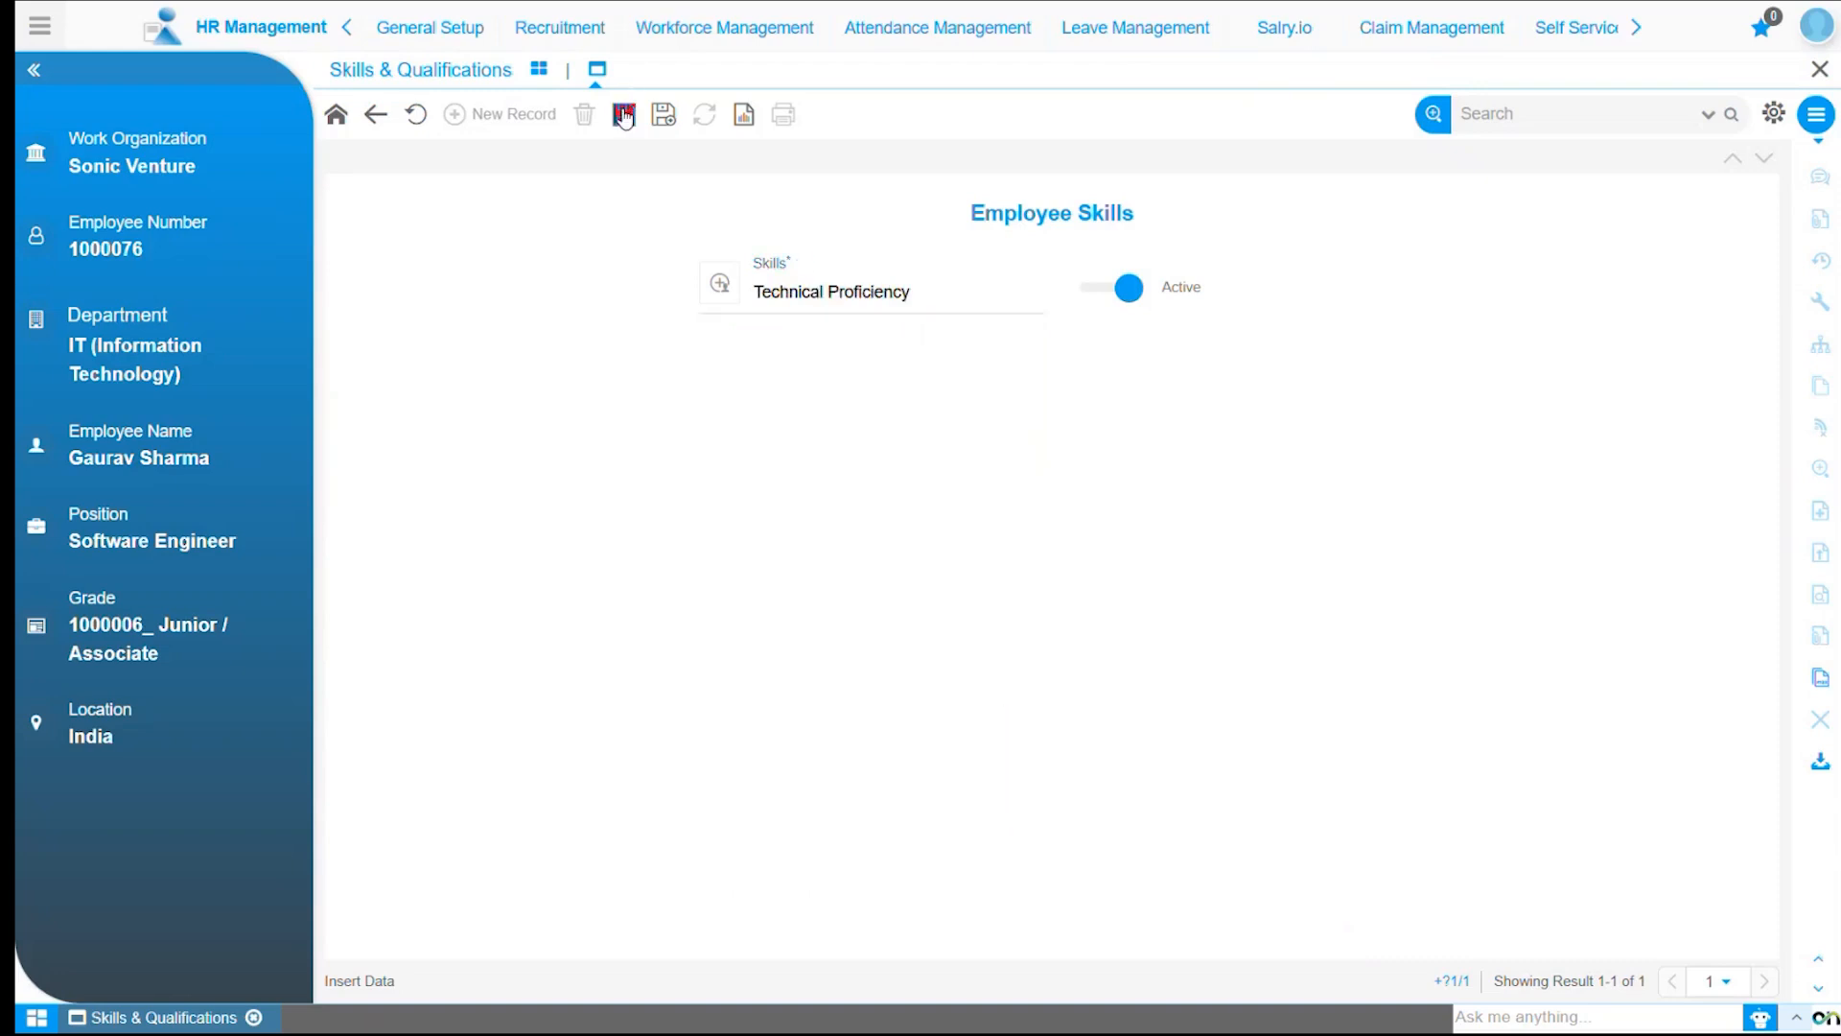
{"action": "left_click", "coordinate": [529, 116]}
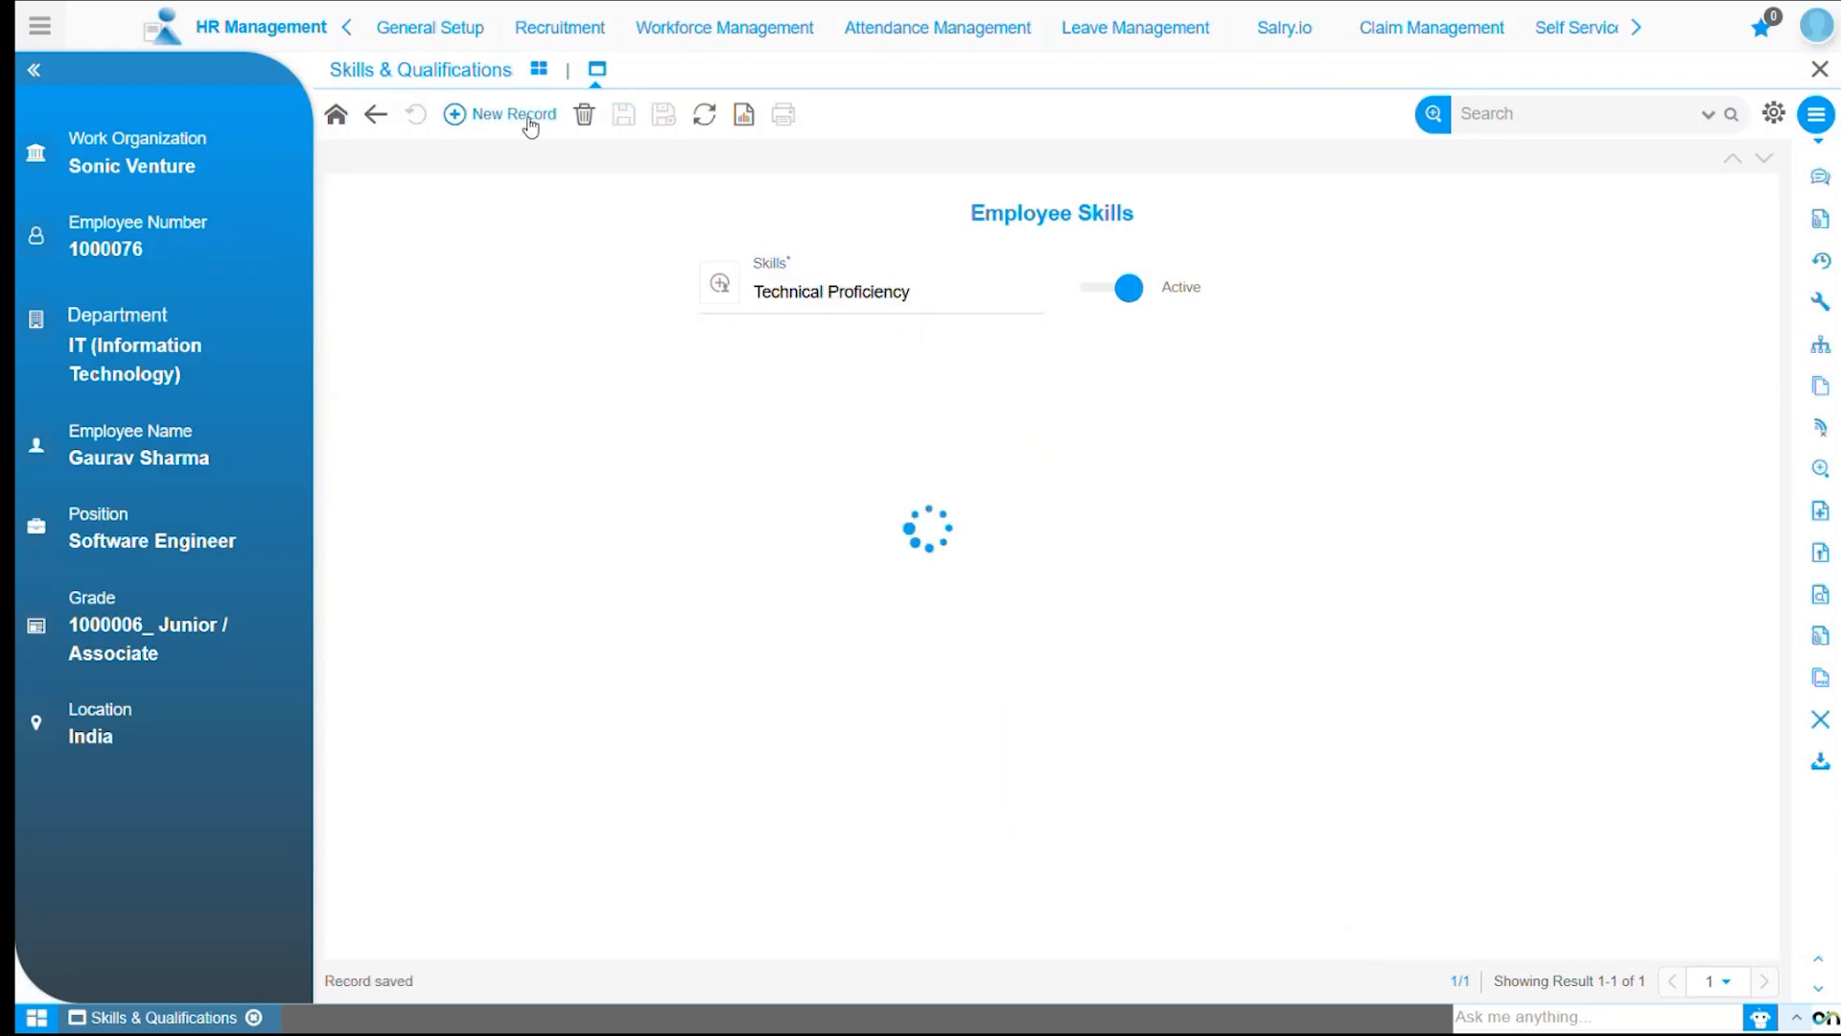
Add the skills Time Management and Attention to Details, saving each and starting a new record.
{"action": "left_click", "coordinate": [860, 297]}
{"action": "key", "text": "t"}
{"action": "key", "text": "i"}
{"action": "key", "text": "Return"}
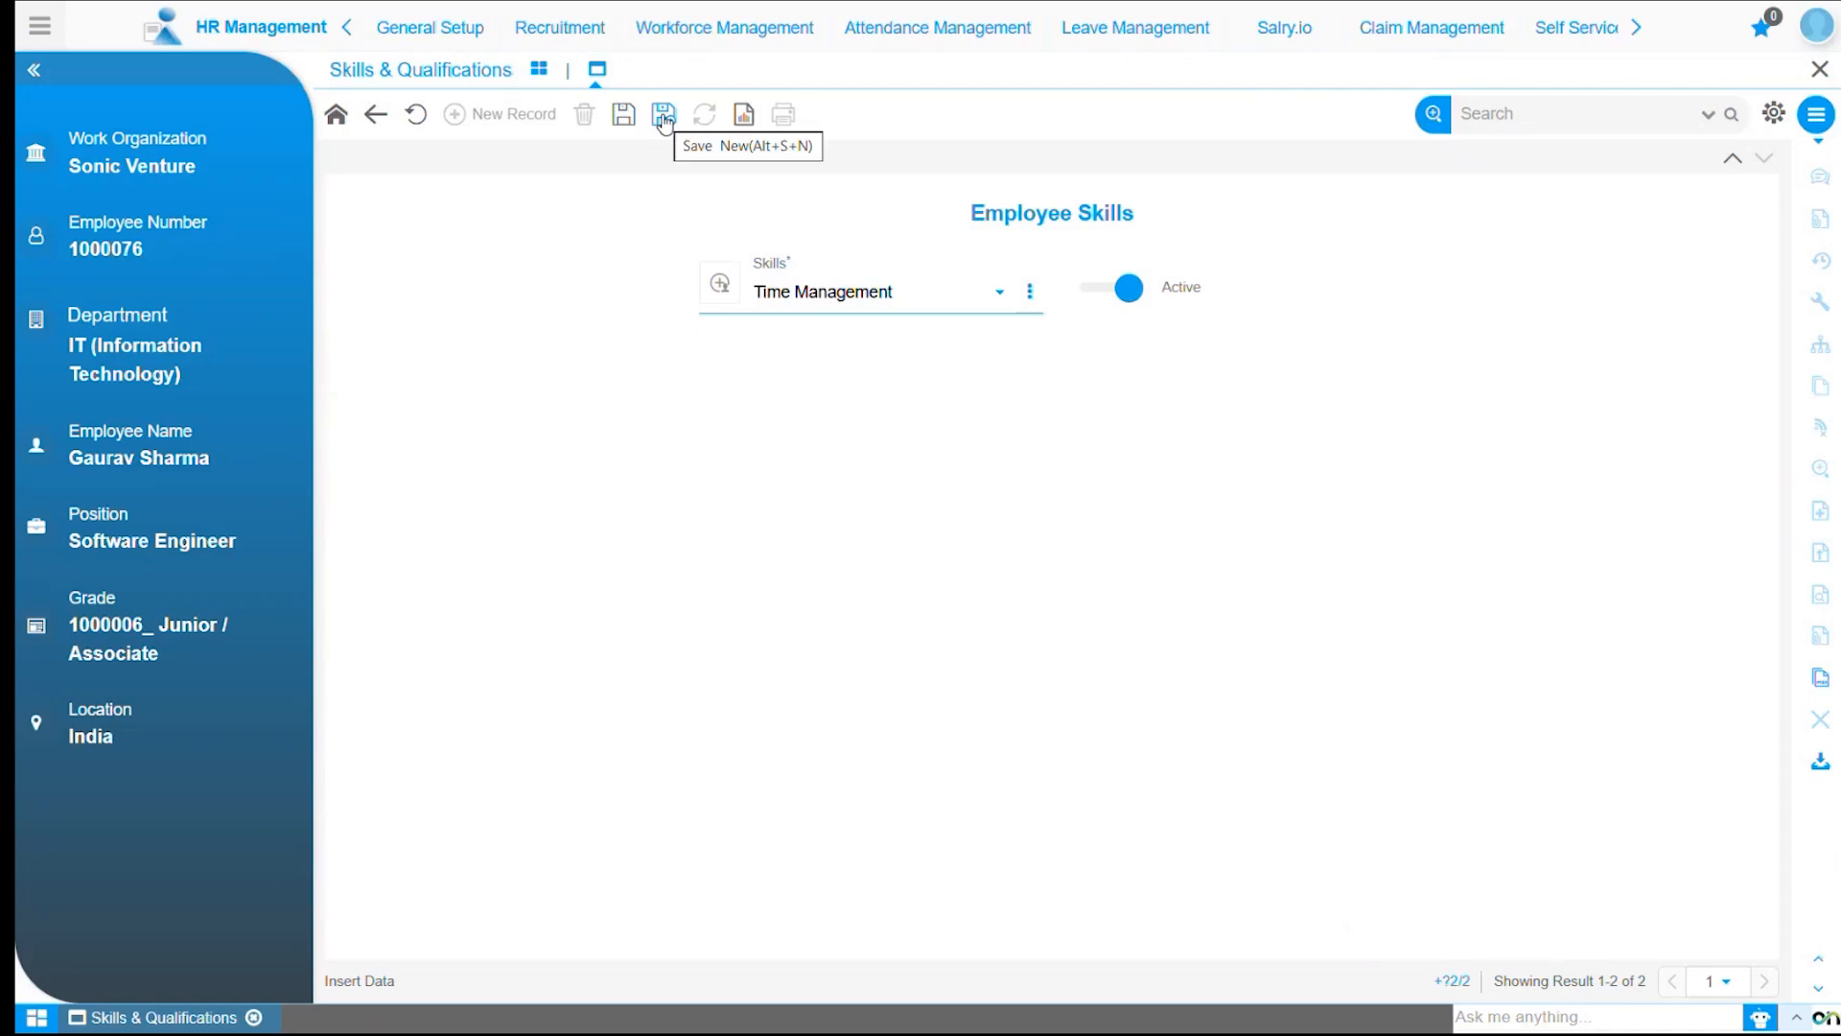
{"action": "left_click", "coordinate": [666, 122]}
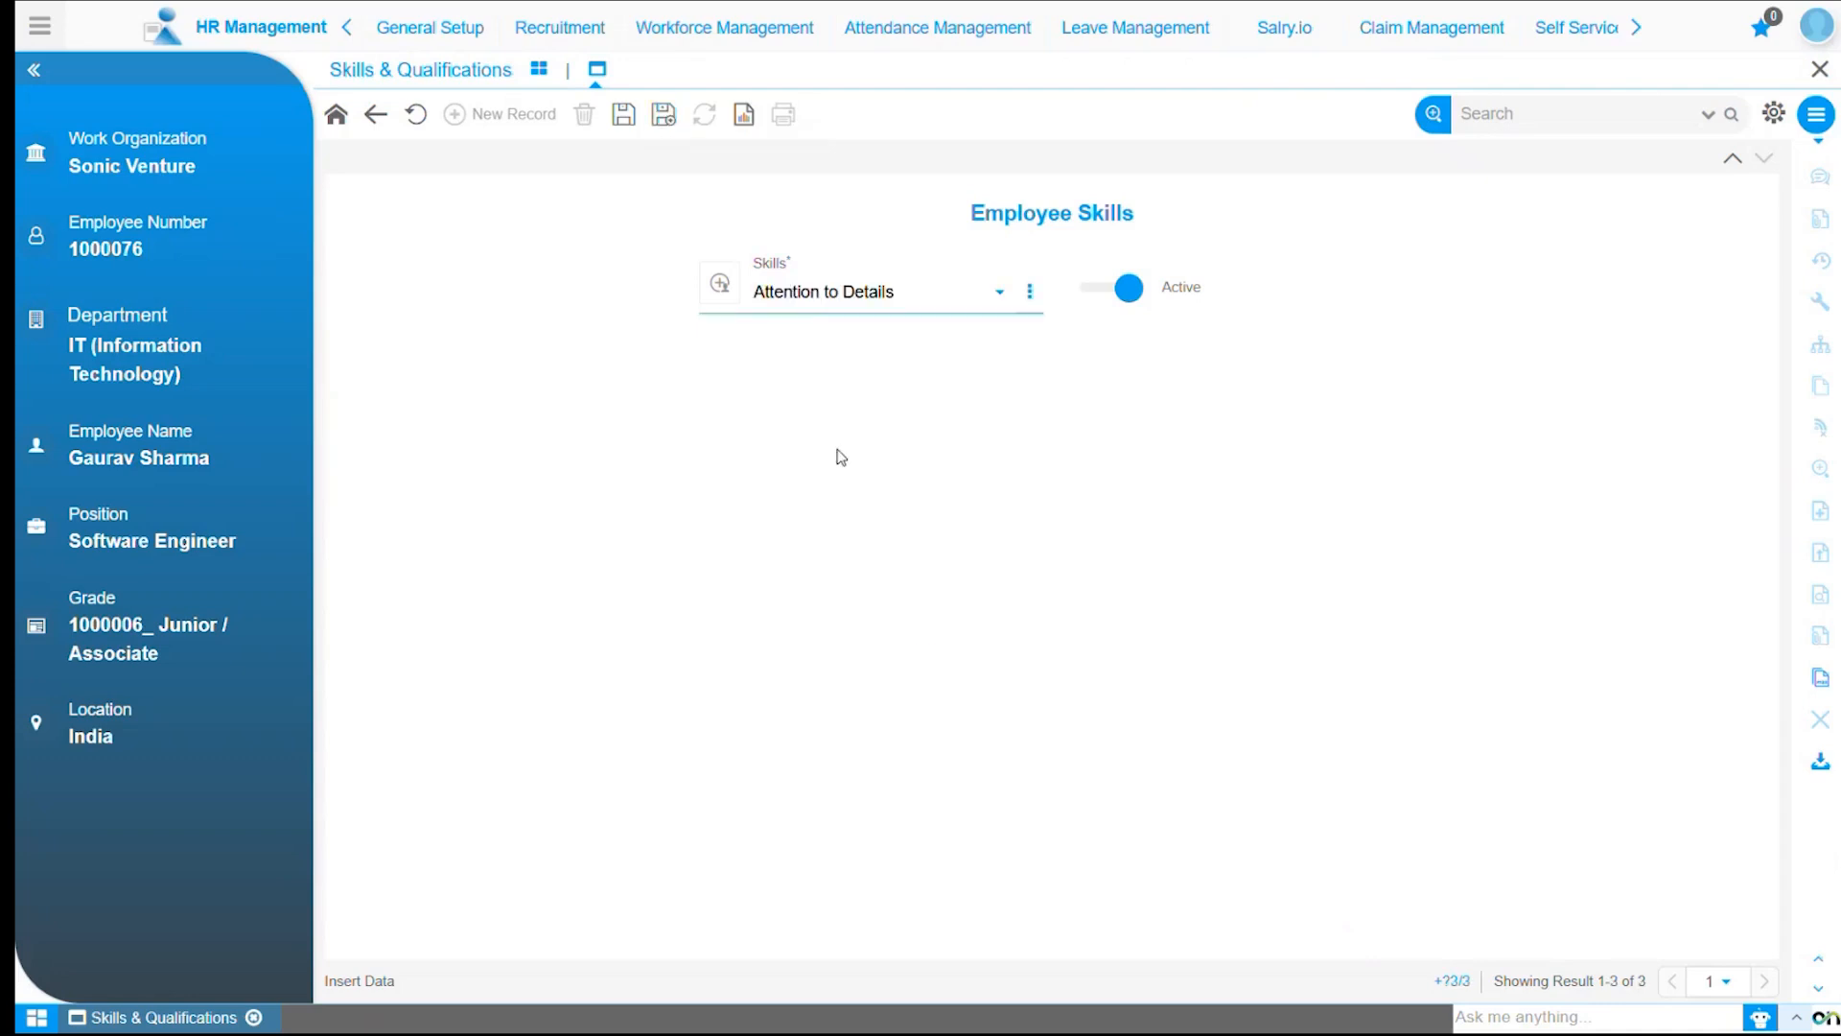
{"action": "left_click", "coordinate": [664, 123]}
Add the skill Teamwork and save it, starting a new record.
{"action": "left_click", "coordinate": [775, 292]}
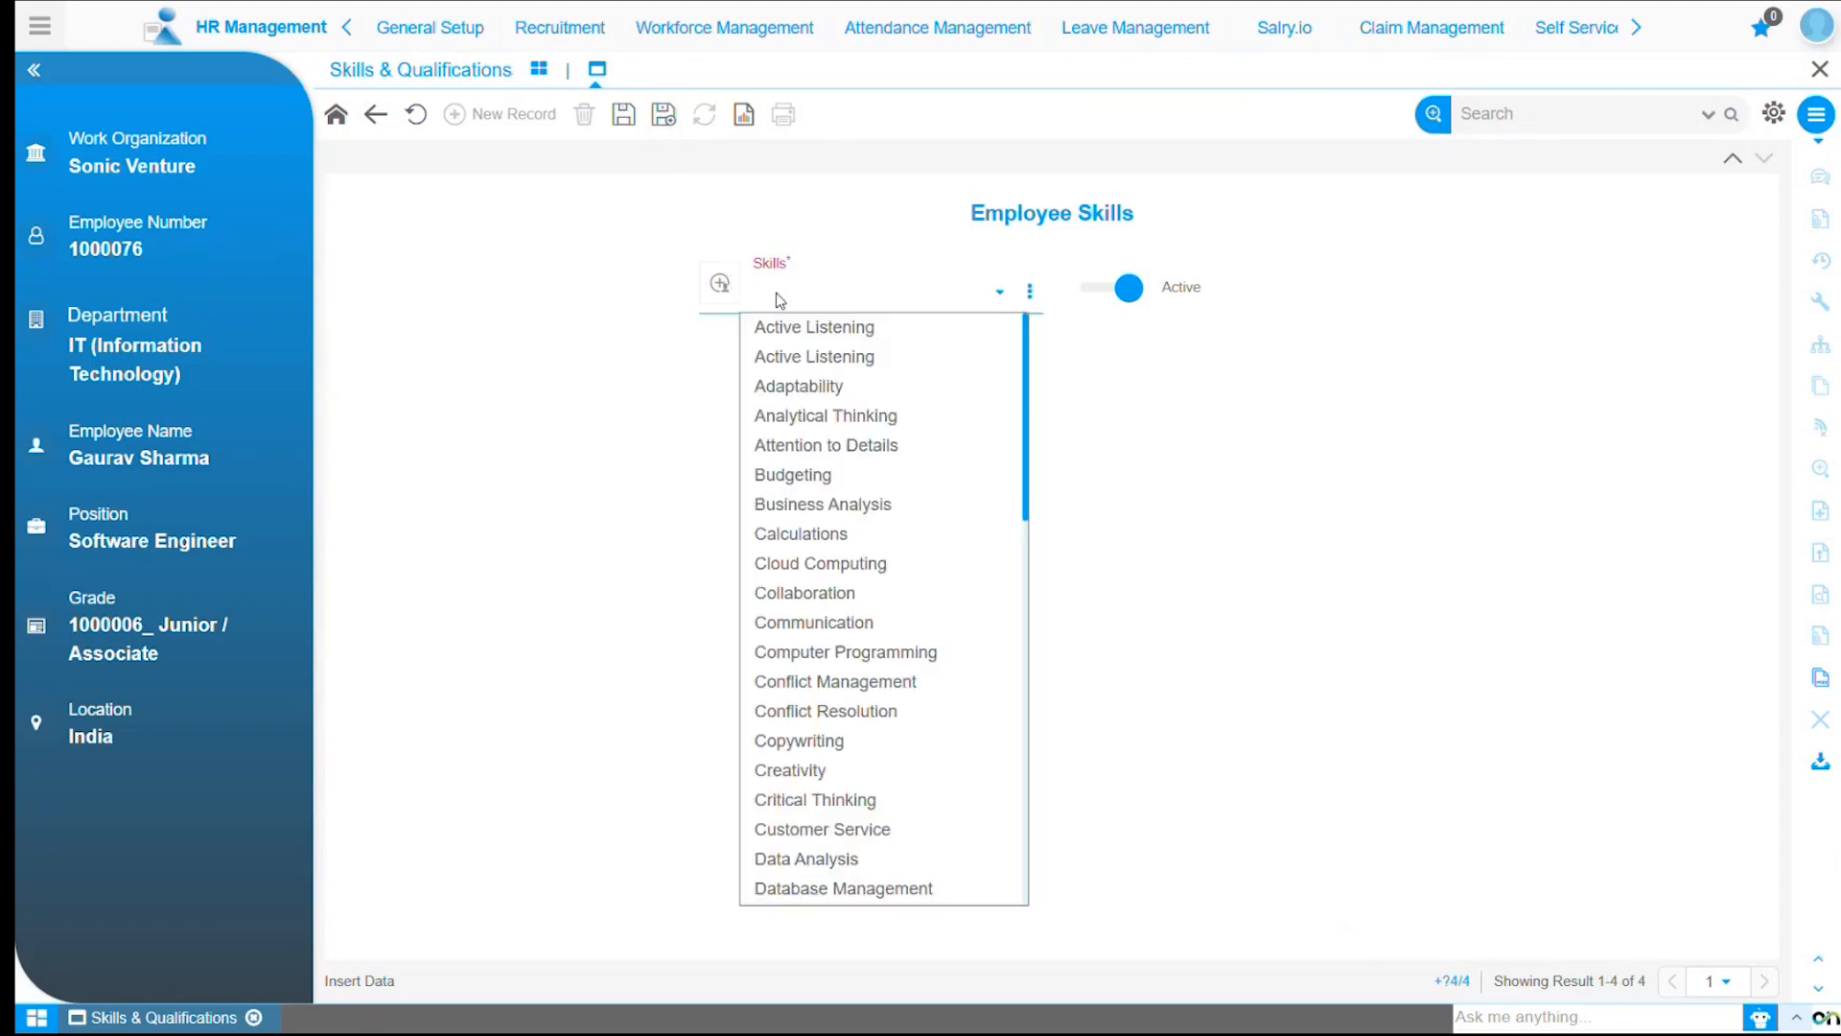
{"action": "key", "text": "t"}
{"action": "key", "text": "Return"}
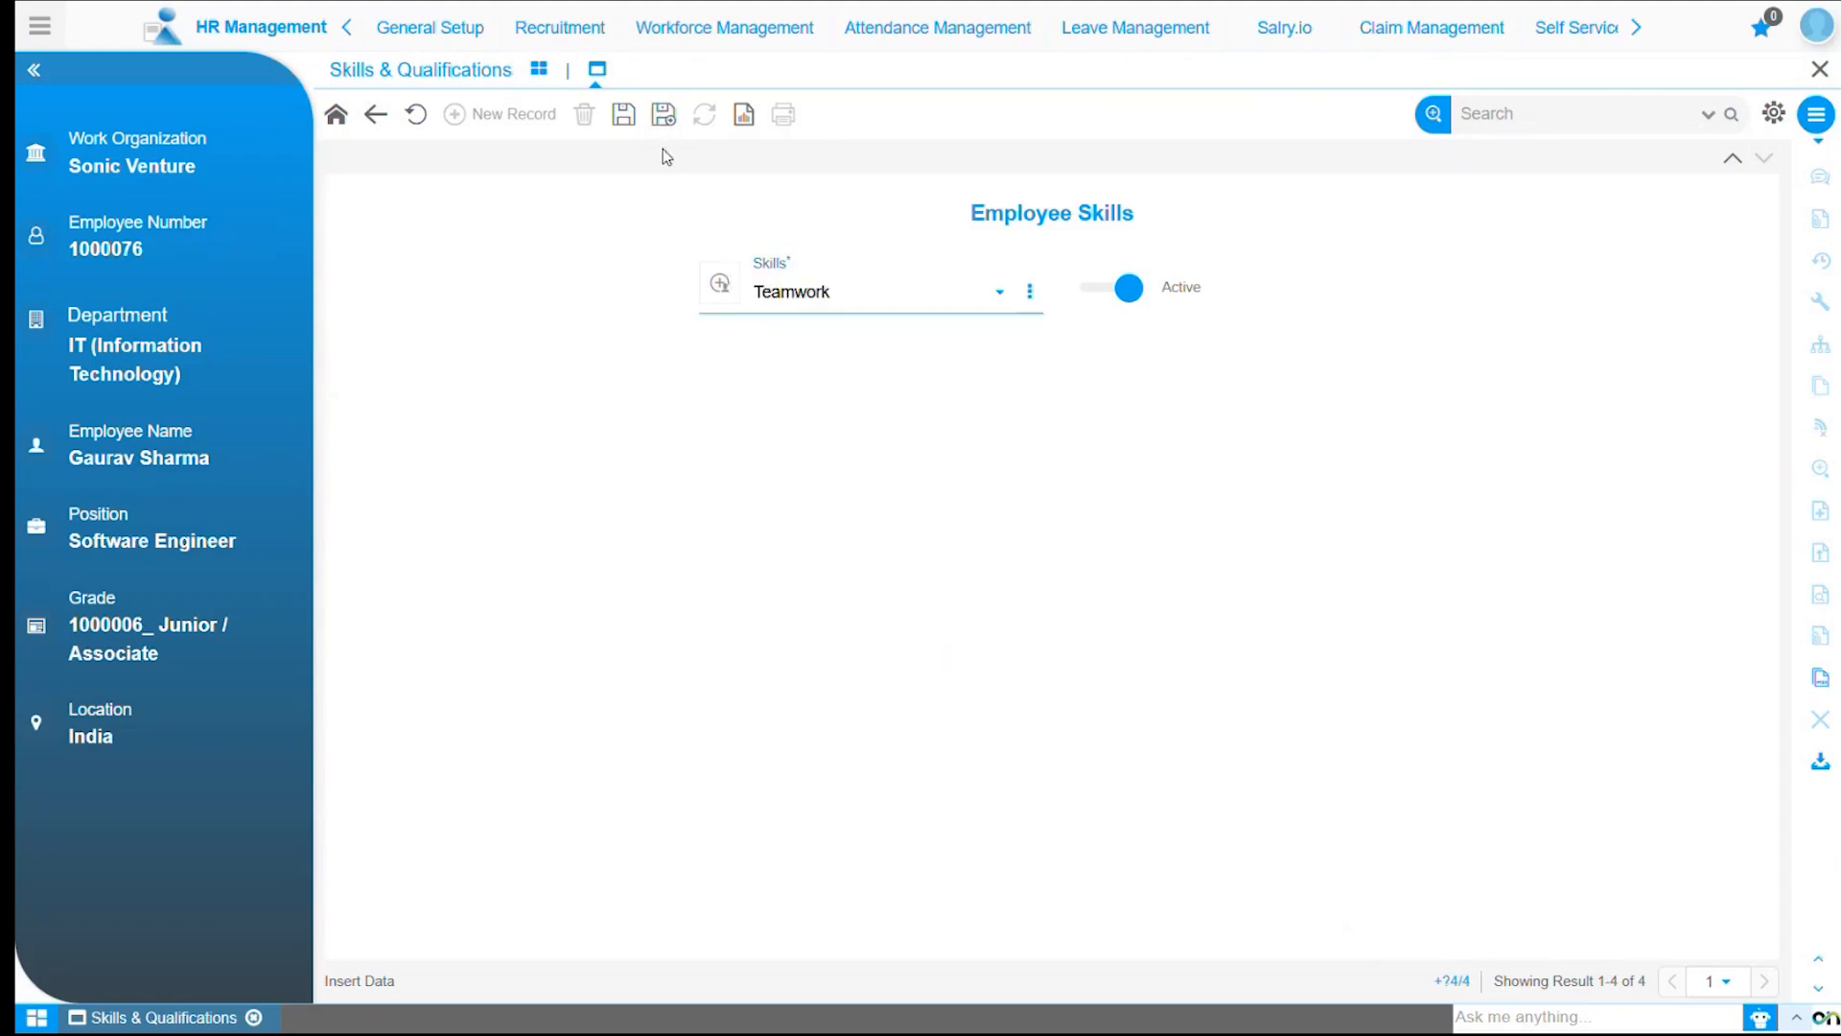
{"action": "left_click", "coordinate": [662, 114]}
Add the skill Communication and save it.
{"action": "left_click", "coordinate": [775, 297]}
{"action": "left_click", "coordinate": [841, 623]}
{"action": "left_click", "coordinate": [623, 115]}
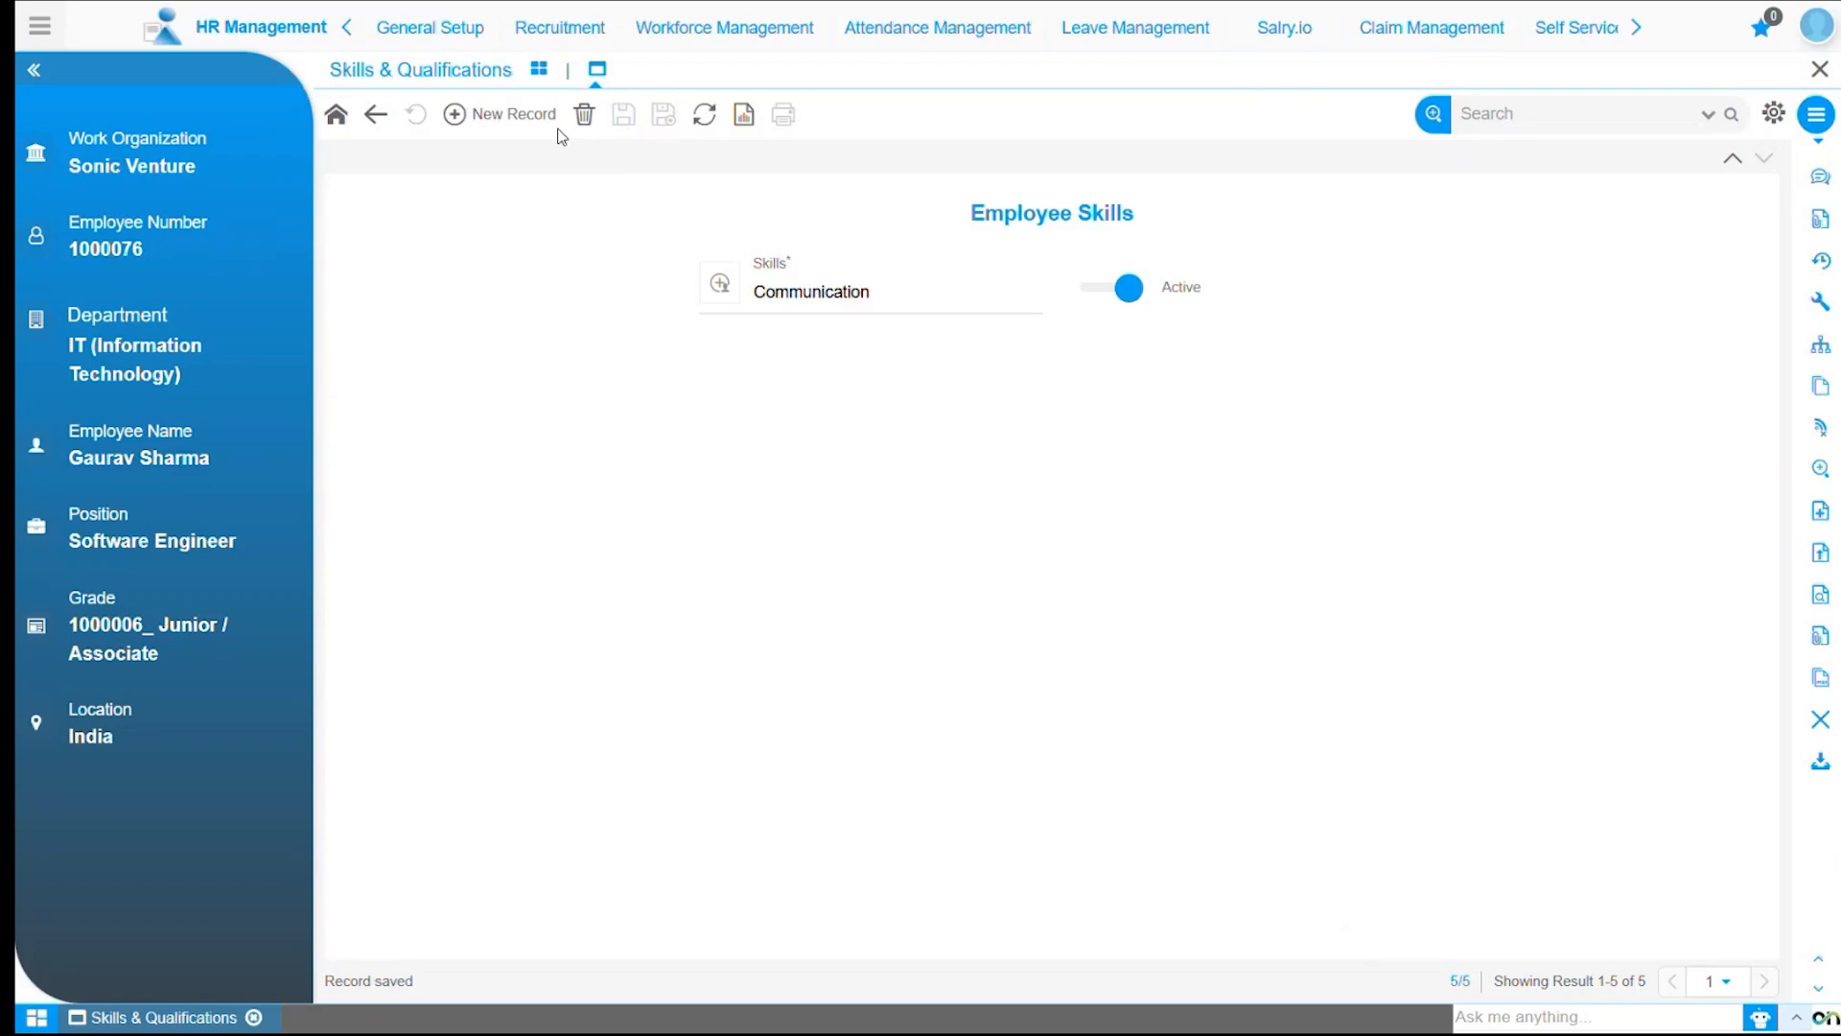
Return to the employee form and open the previous experience and role form.
{"action": "left_click", "coordinate": [374, 115]}
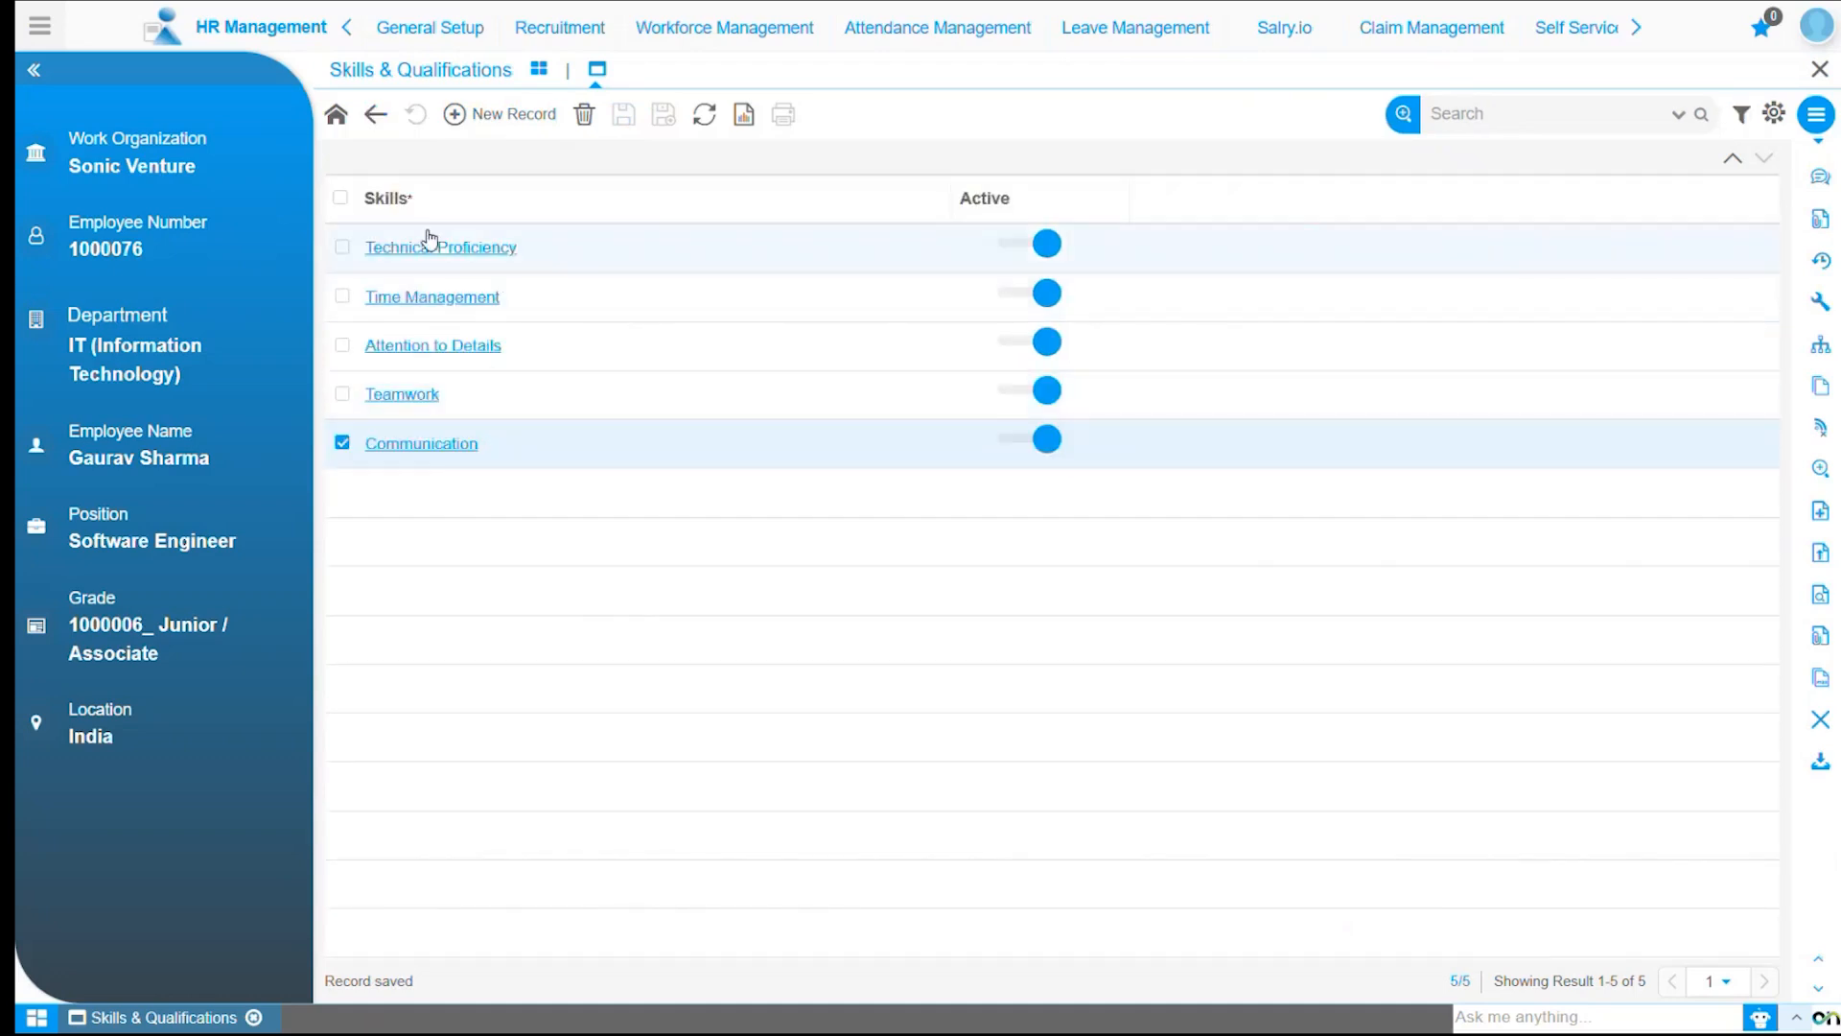
{"action": "left_click", "coordinate": [382, 118]}
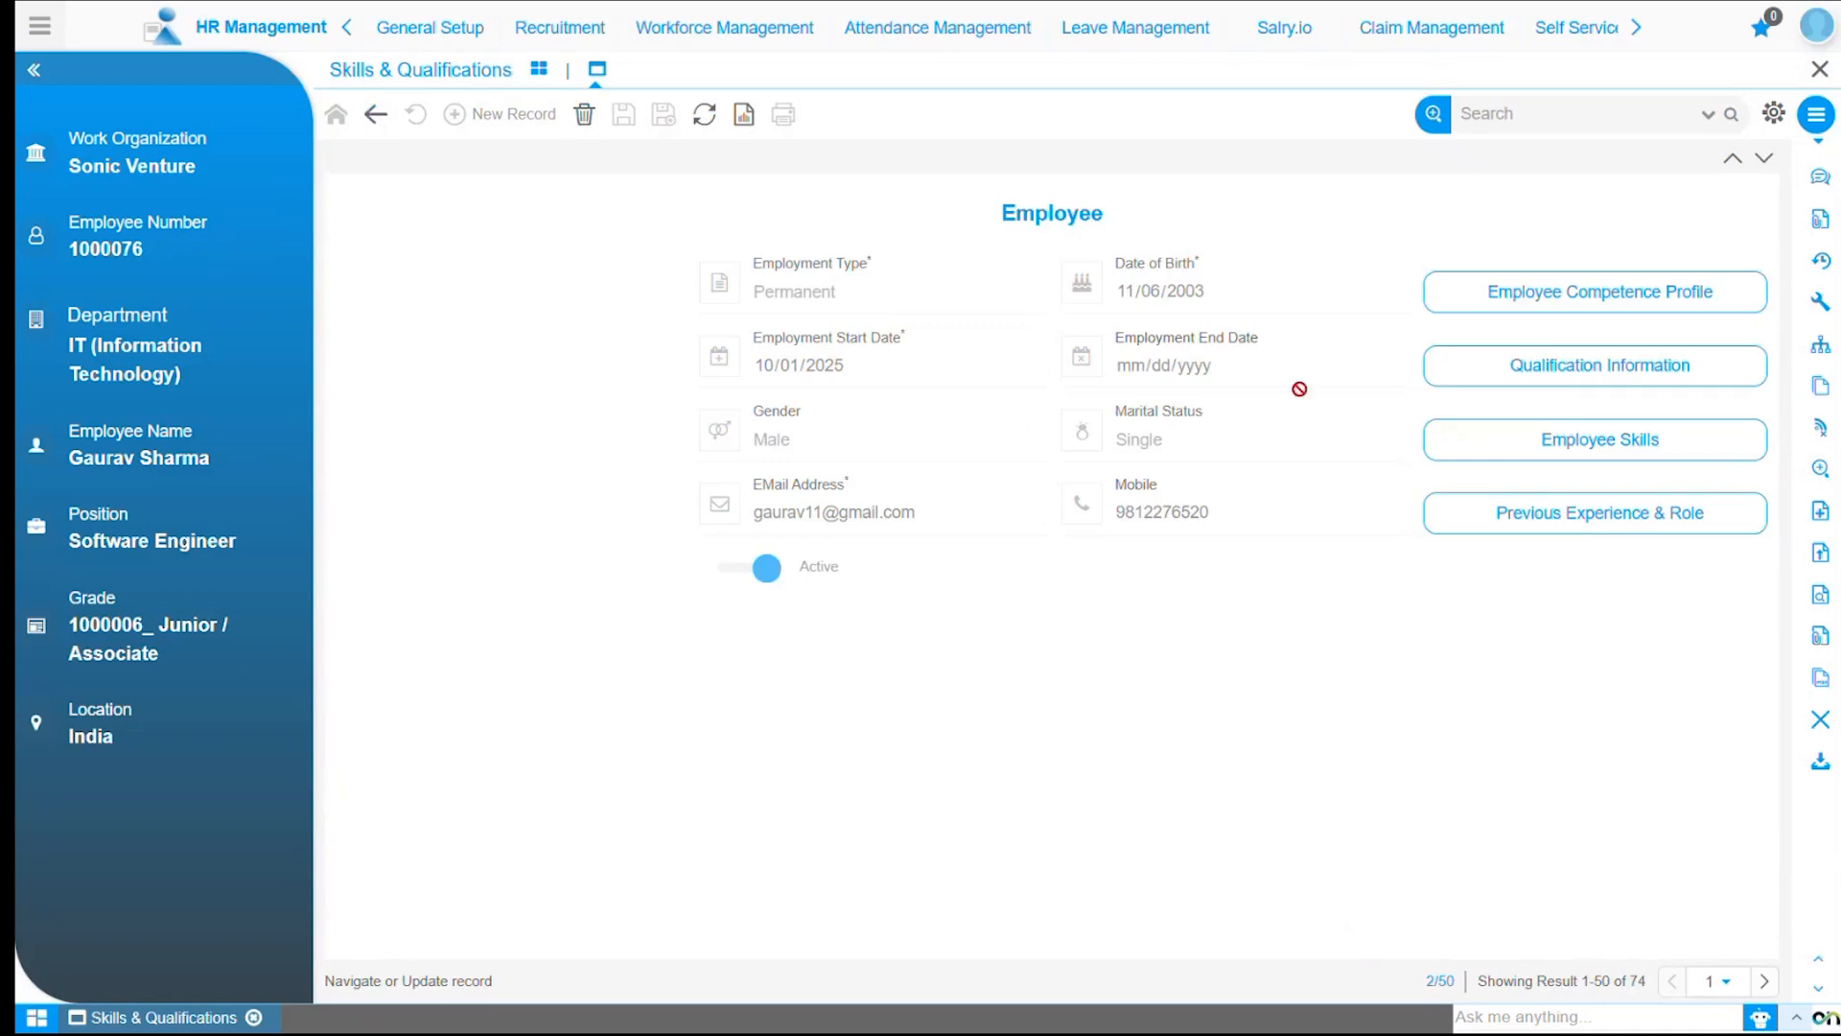
{"action": "left_click", "coordinate": [1620, 527]}
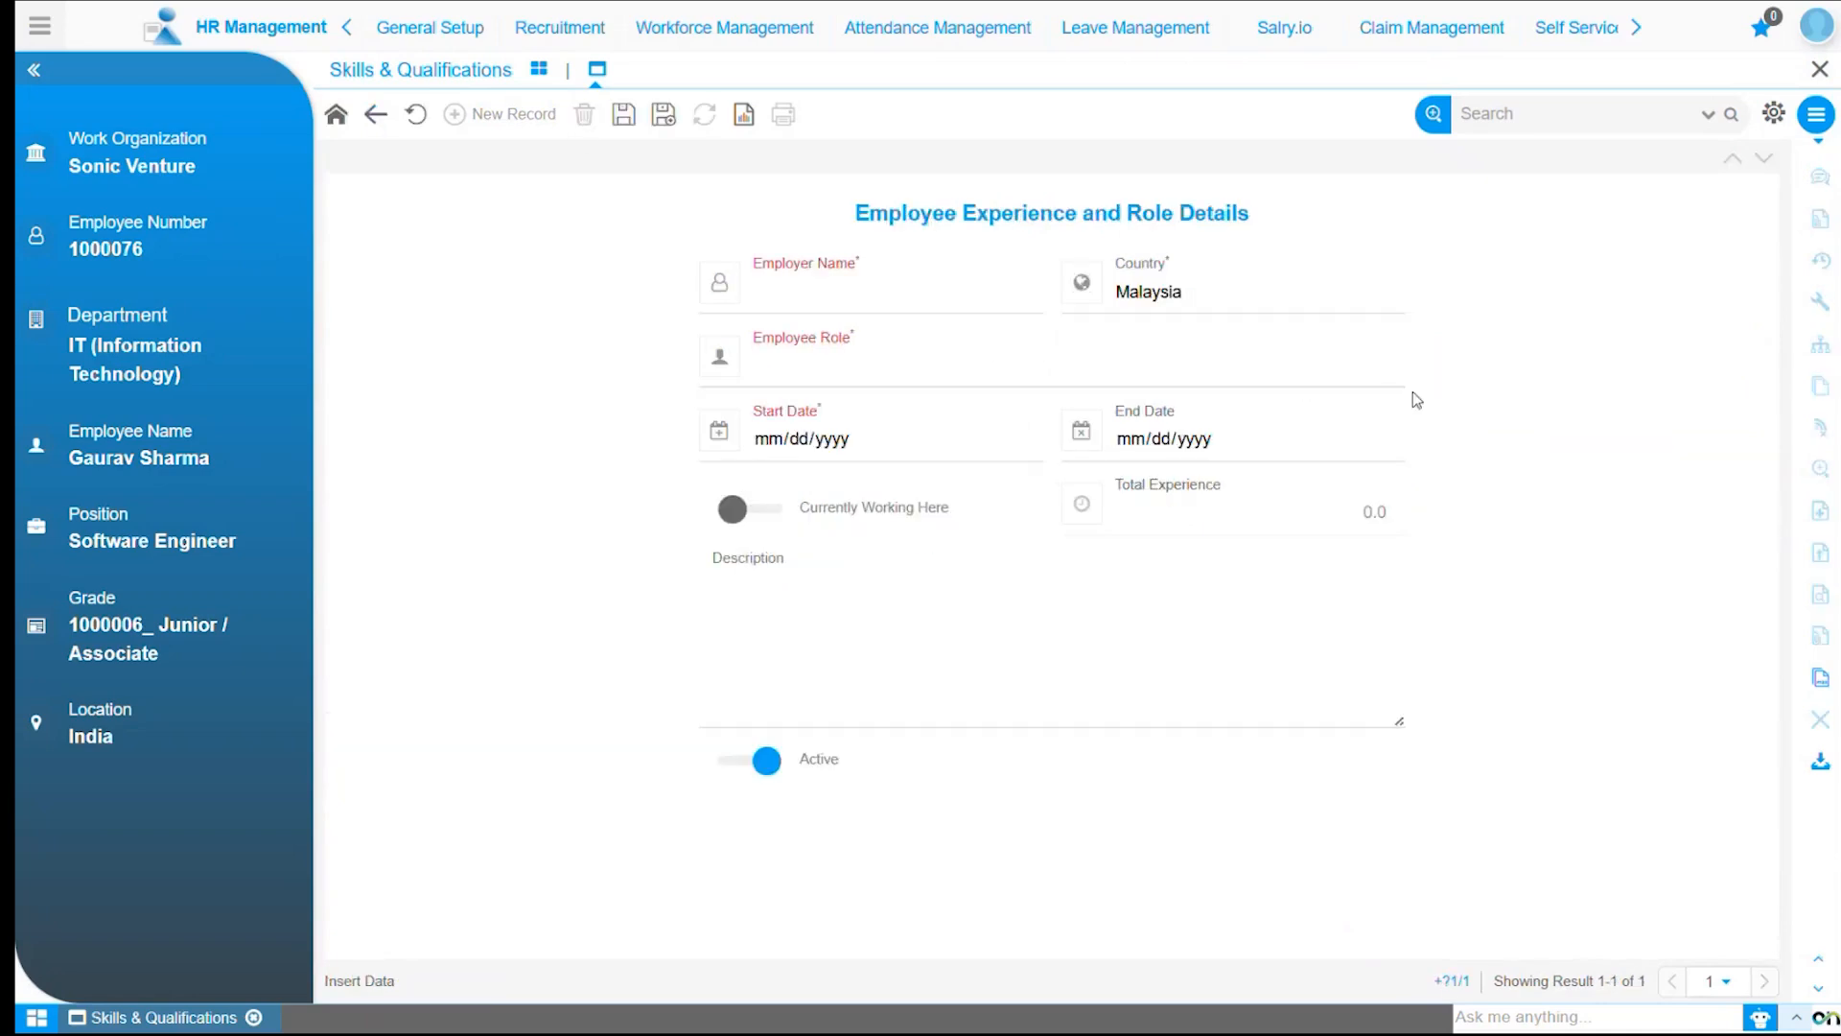
Enter employer name SSD Organization and set the country to India.
{"action": "left_click", "coordinate": [905, 306]}
{"action": "type", "text": "SSD"}
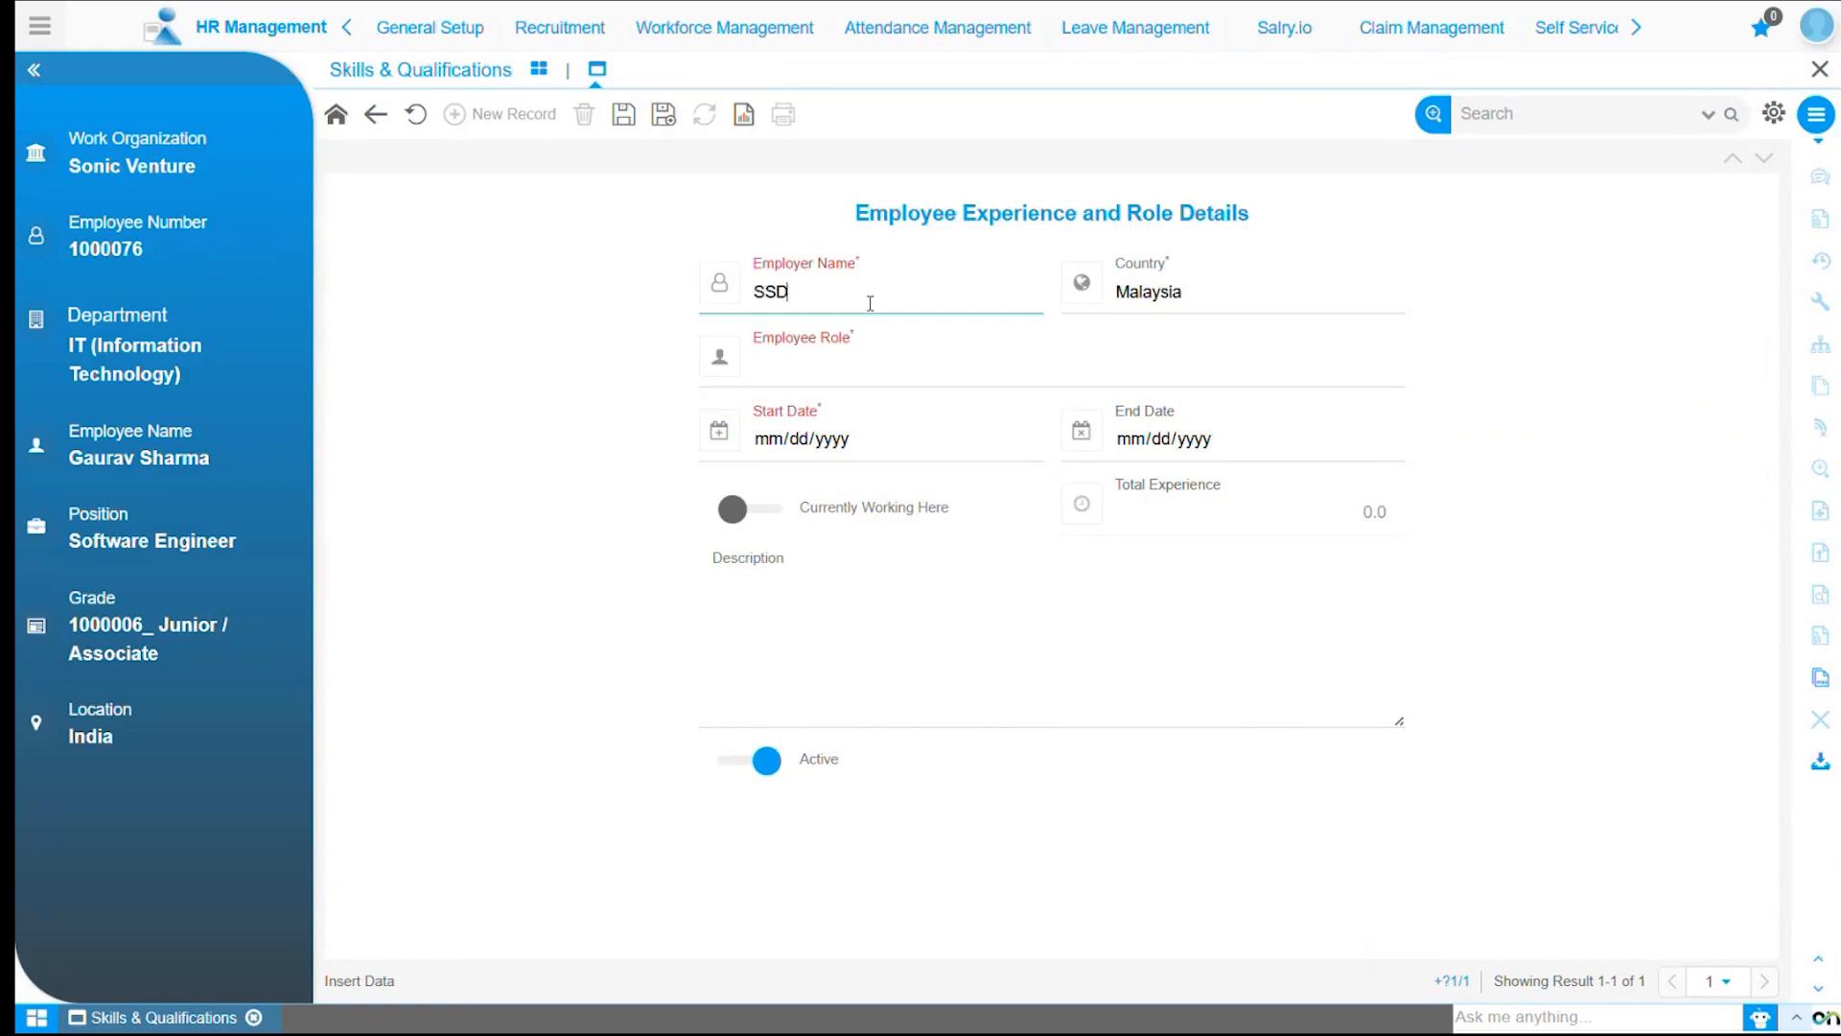
{"action": "type", "text": " Organization"}
{"action": "left_click", "coordinate": [1231, 295]}
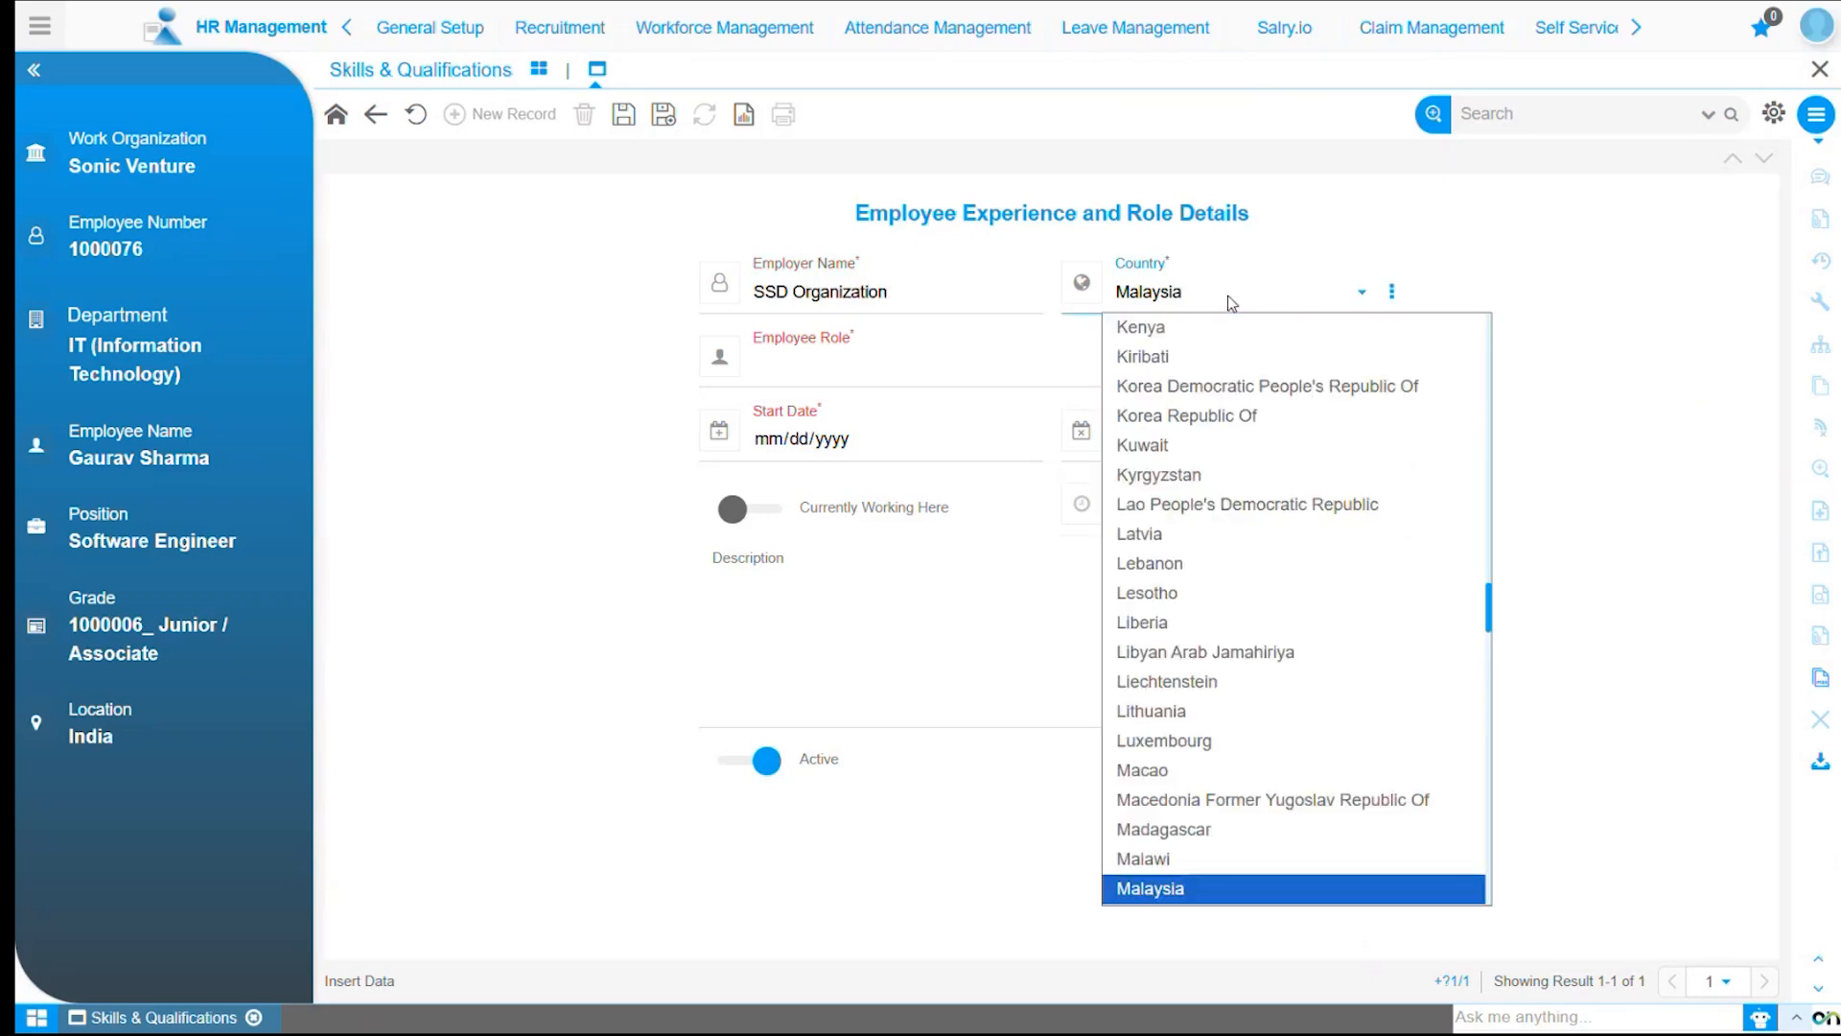
{"action": "type", "text": "in"}
{"action": "key", "text": "Return"}
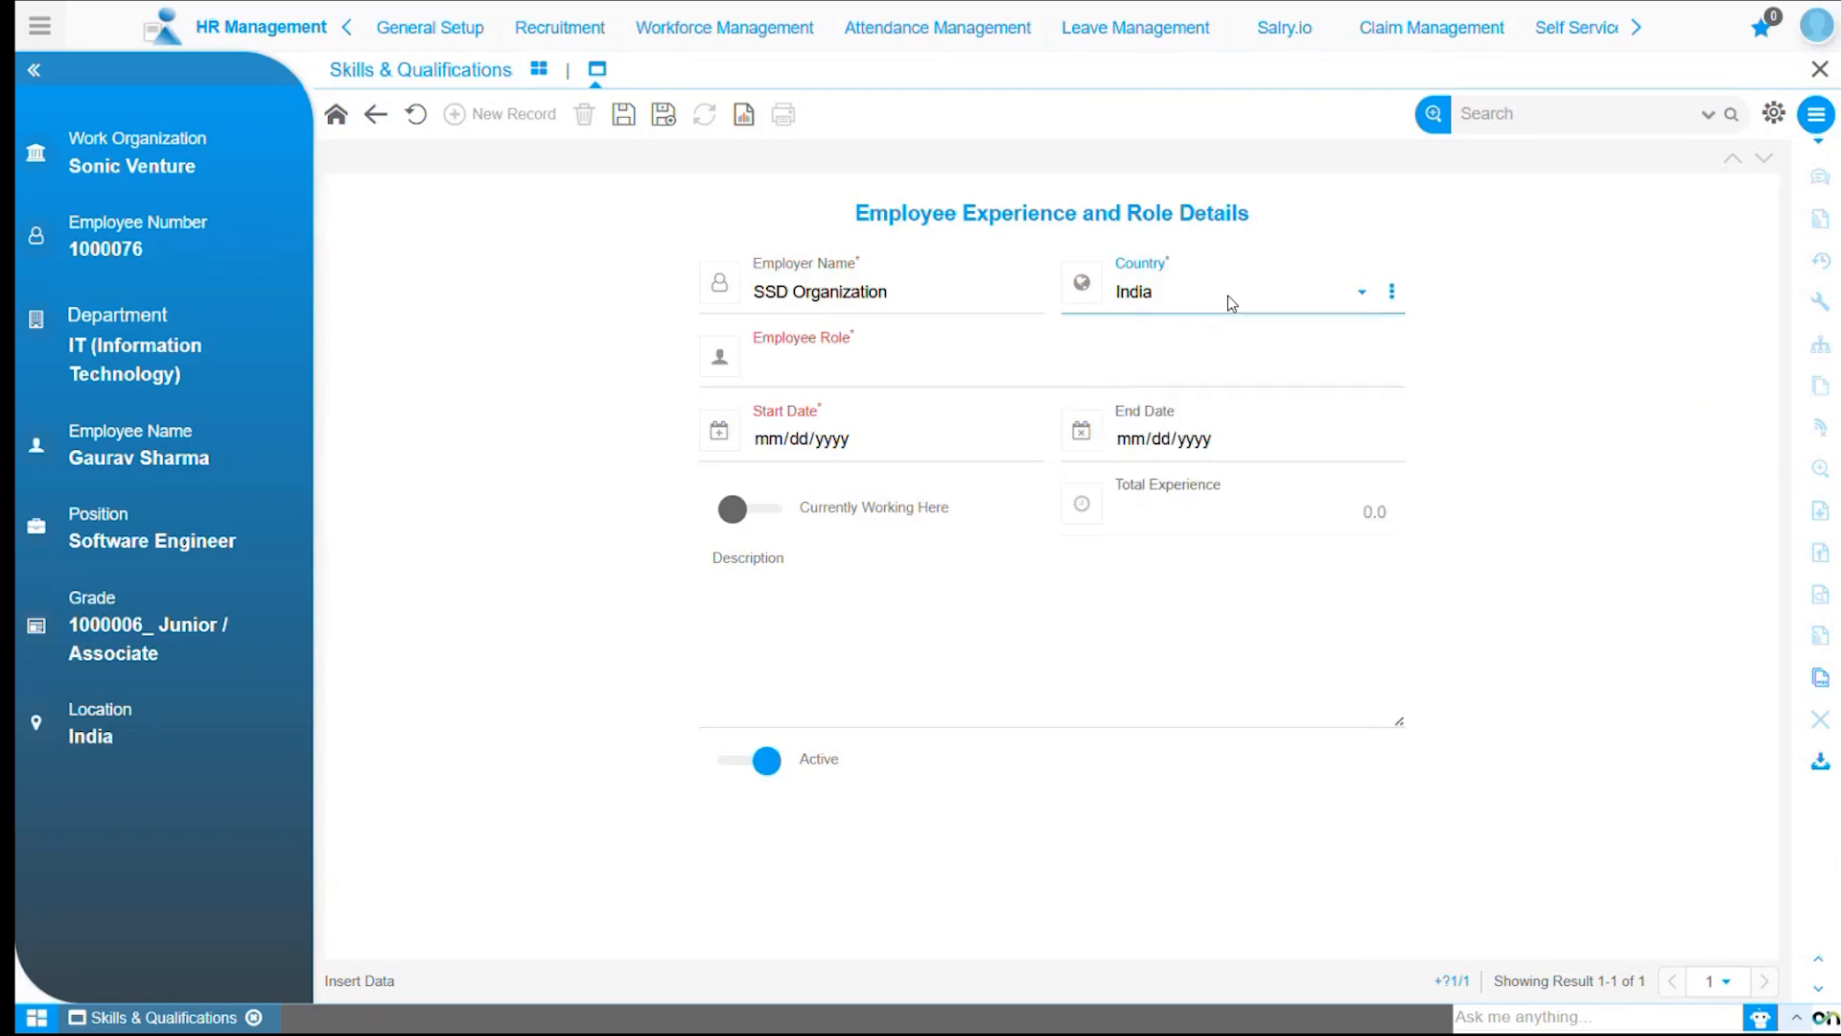
Set the employee role to Software Engineer and the start date to 09/02/2020.
{"action": "left_click", "coordinate": [853, 368]}
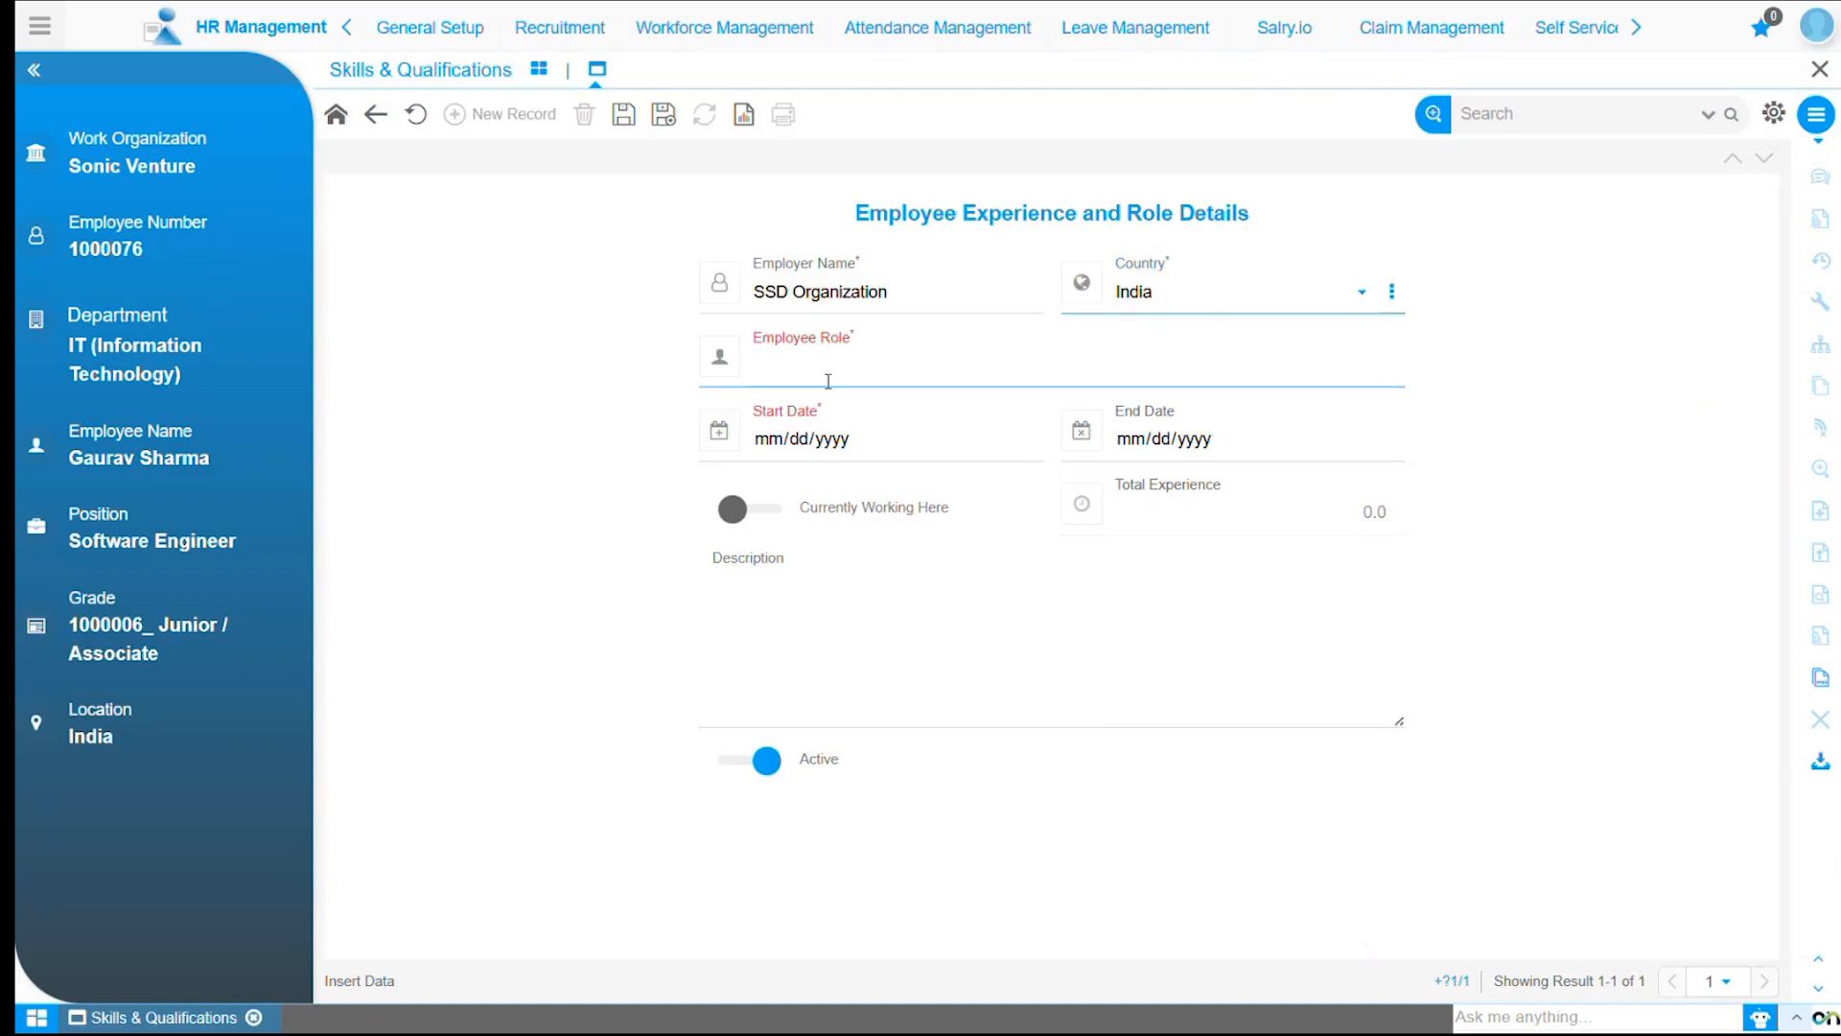
{"action": "left_click", "coordinate": [826, 372]}
{"action": "type", "text": "Software Engineer"}
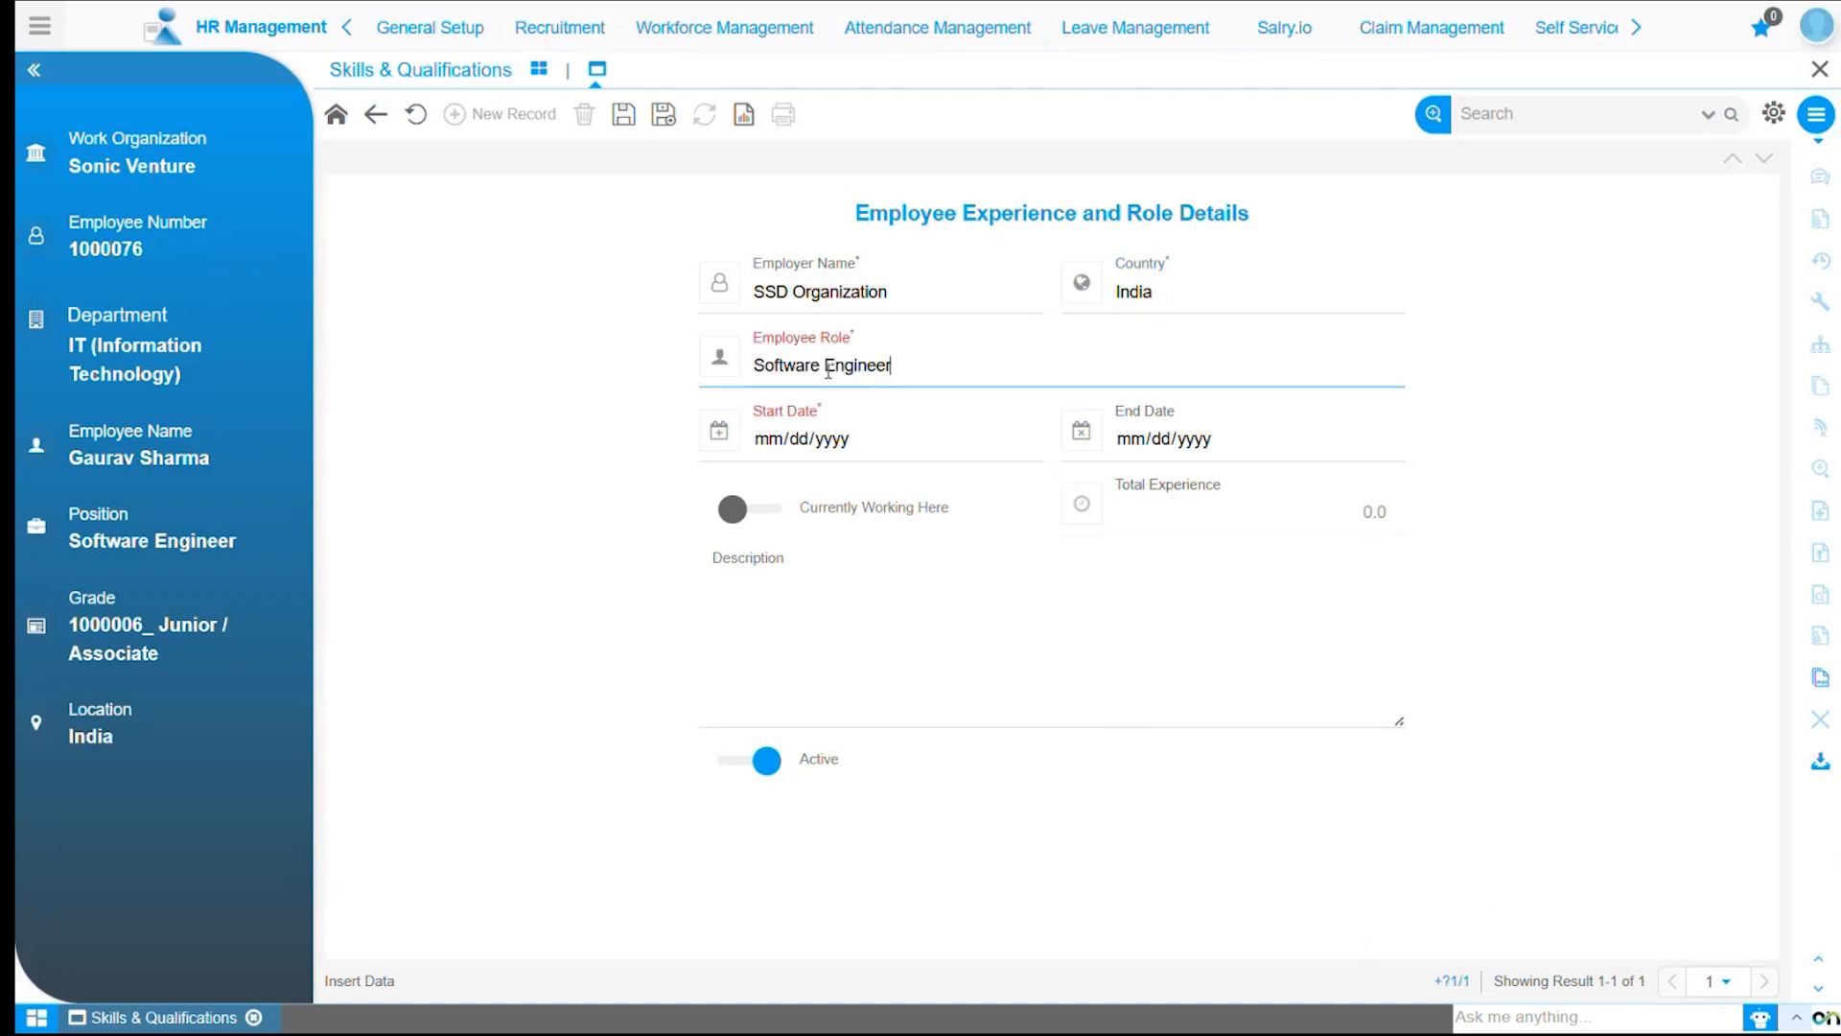
{"action": "left_click", "coordinate": [772, 443]}
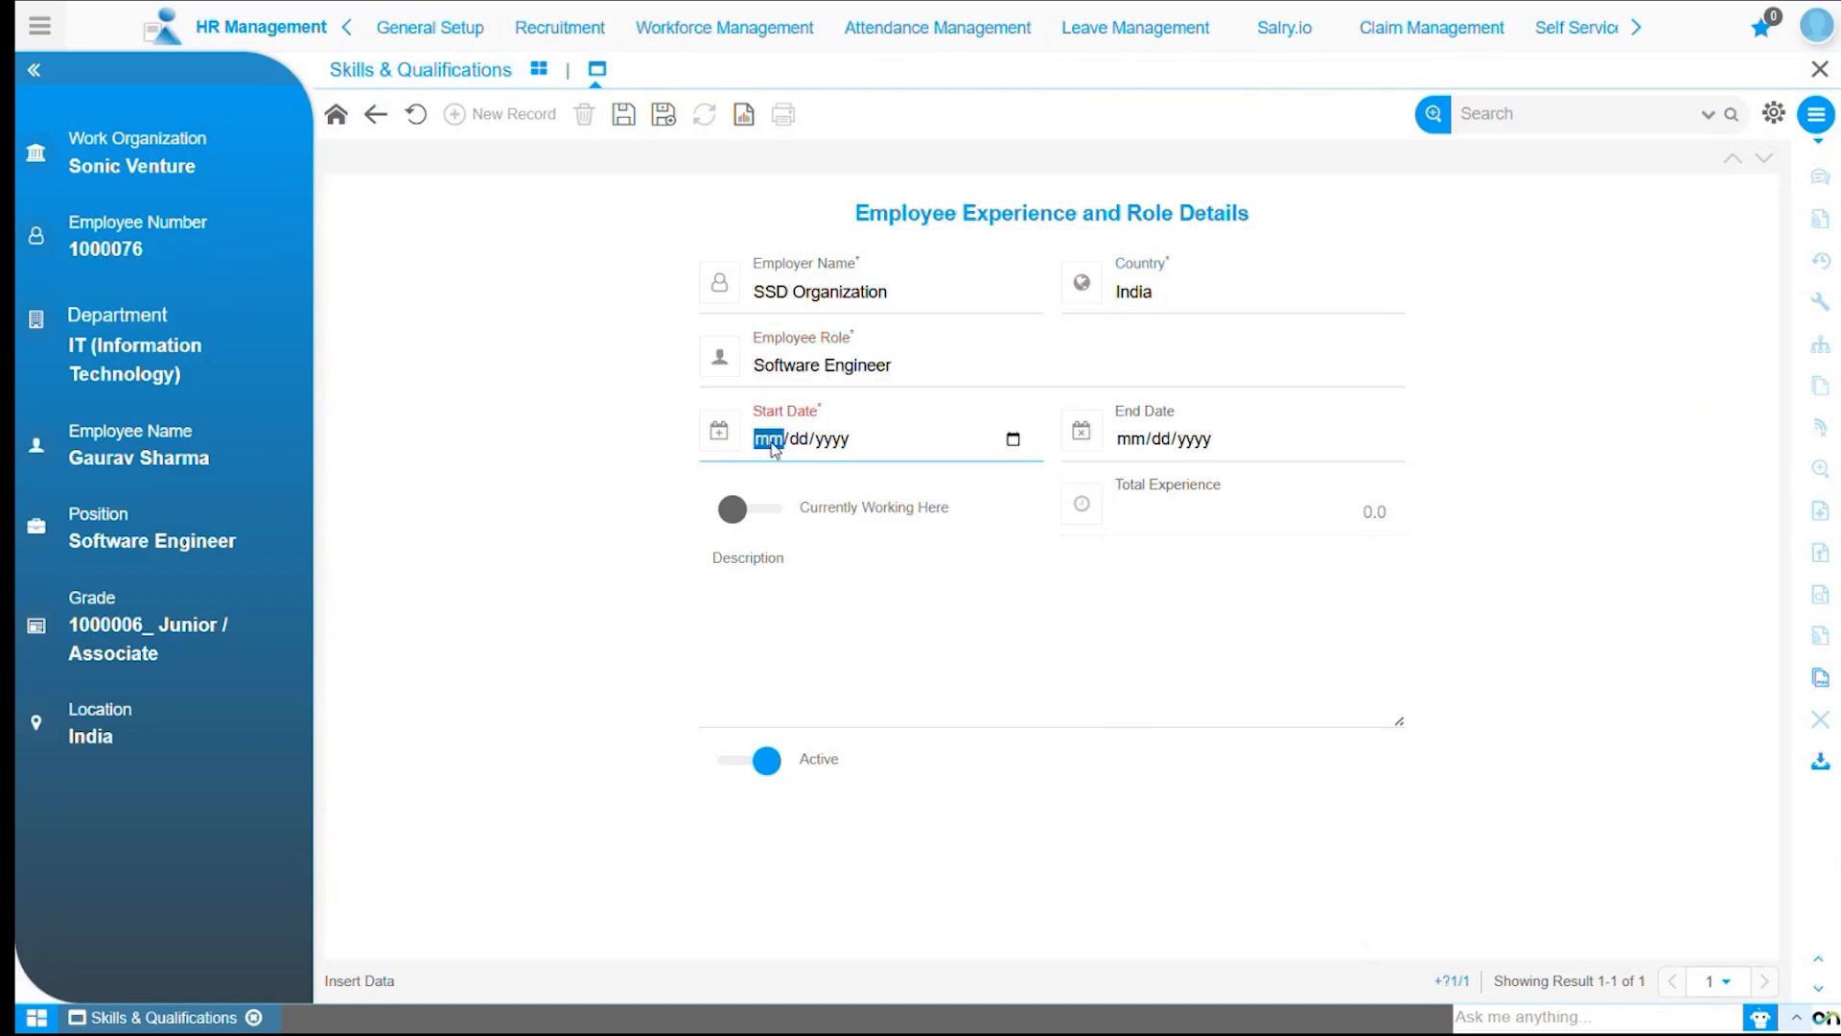
{"action": "type", "text": "09/"}
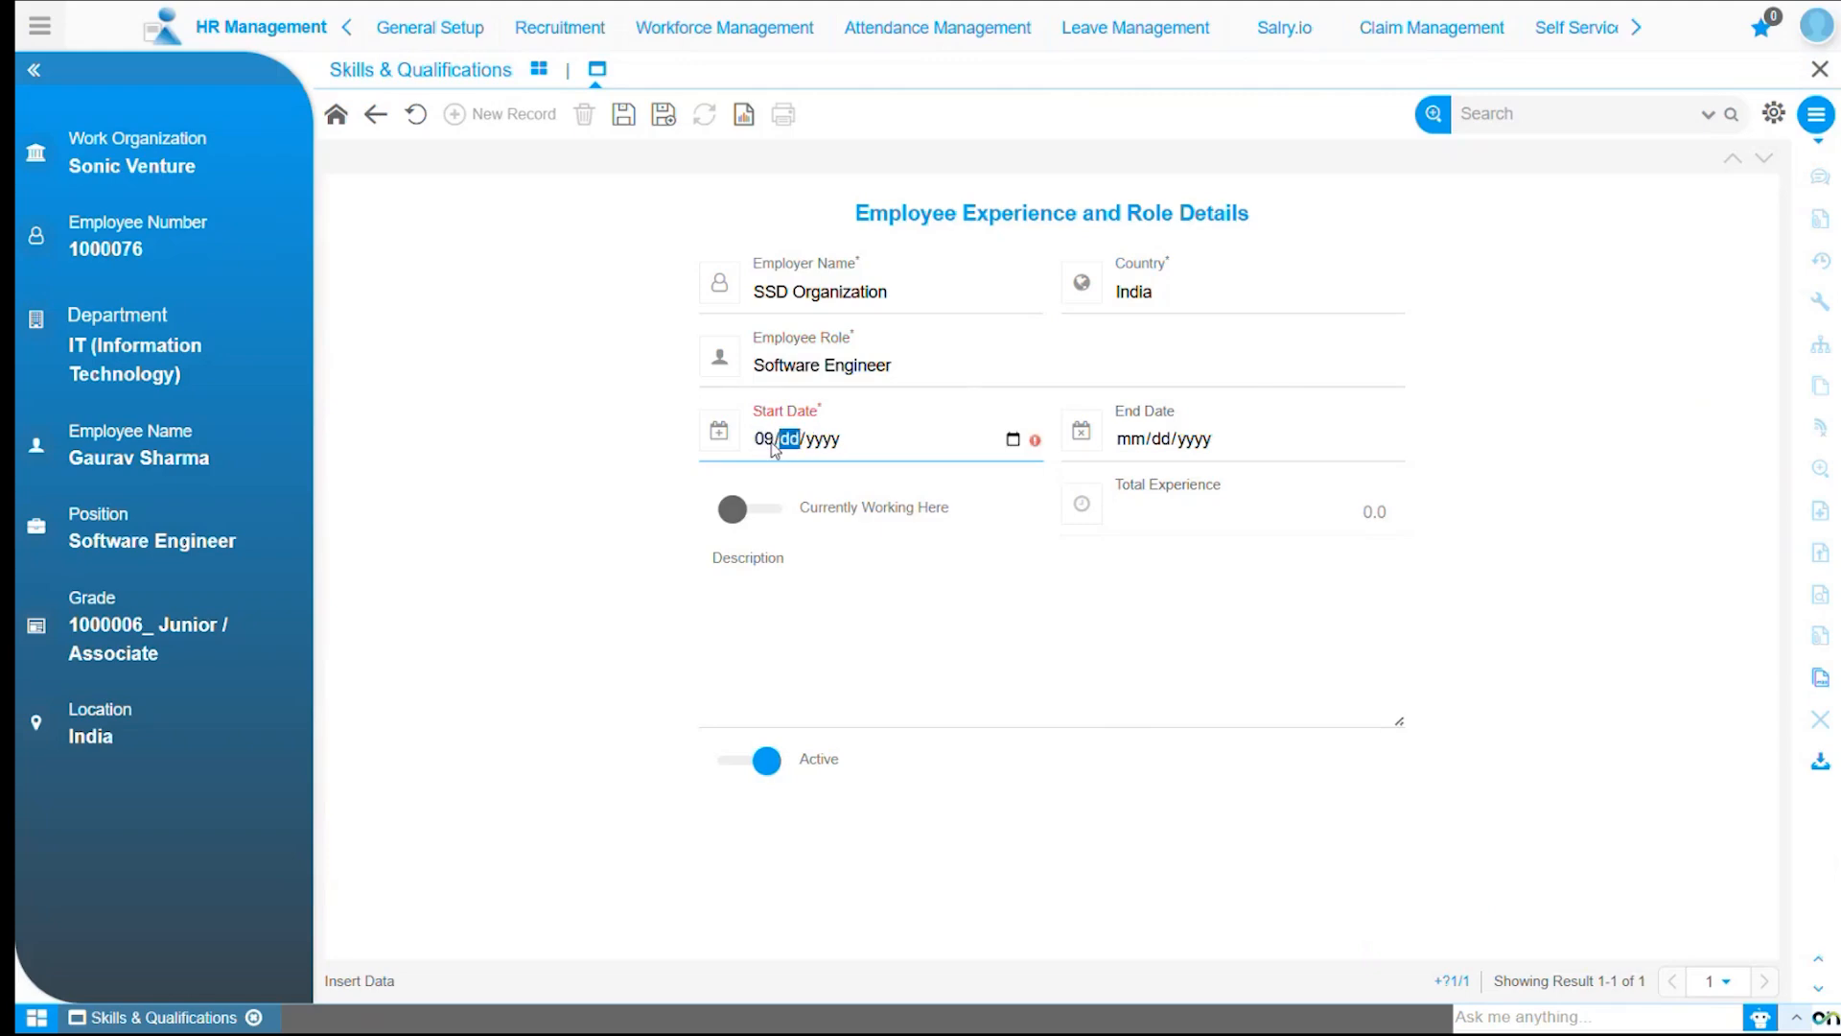
{"action": "type", "text": "02/2020"}
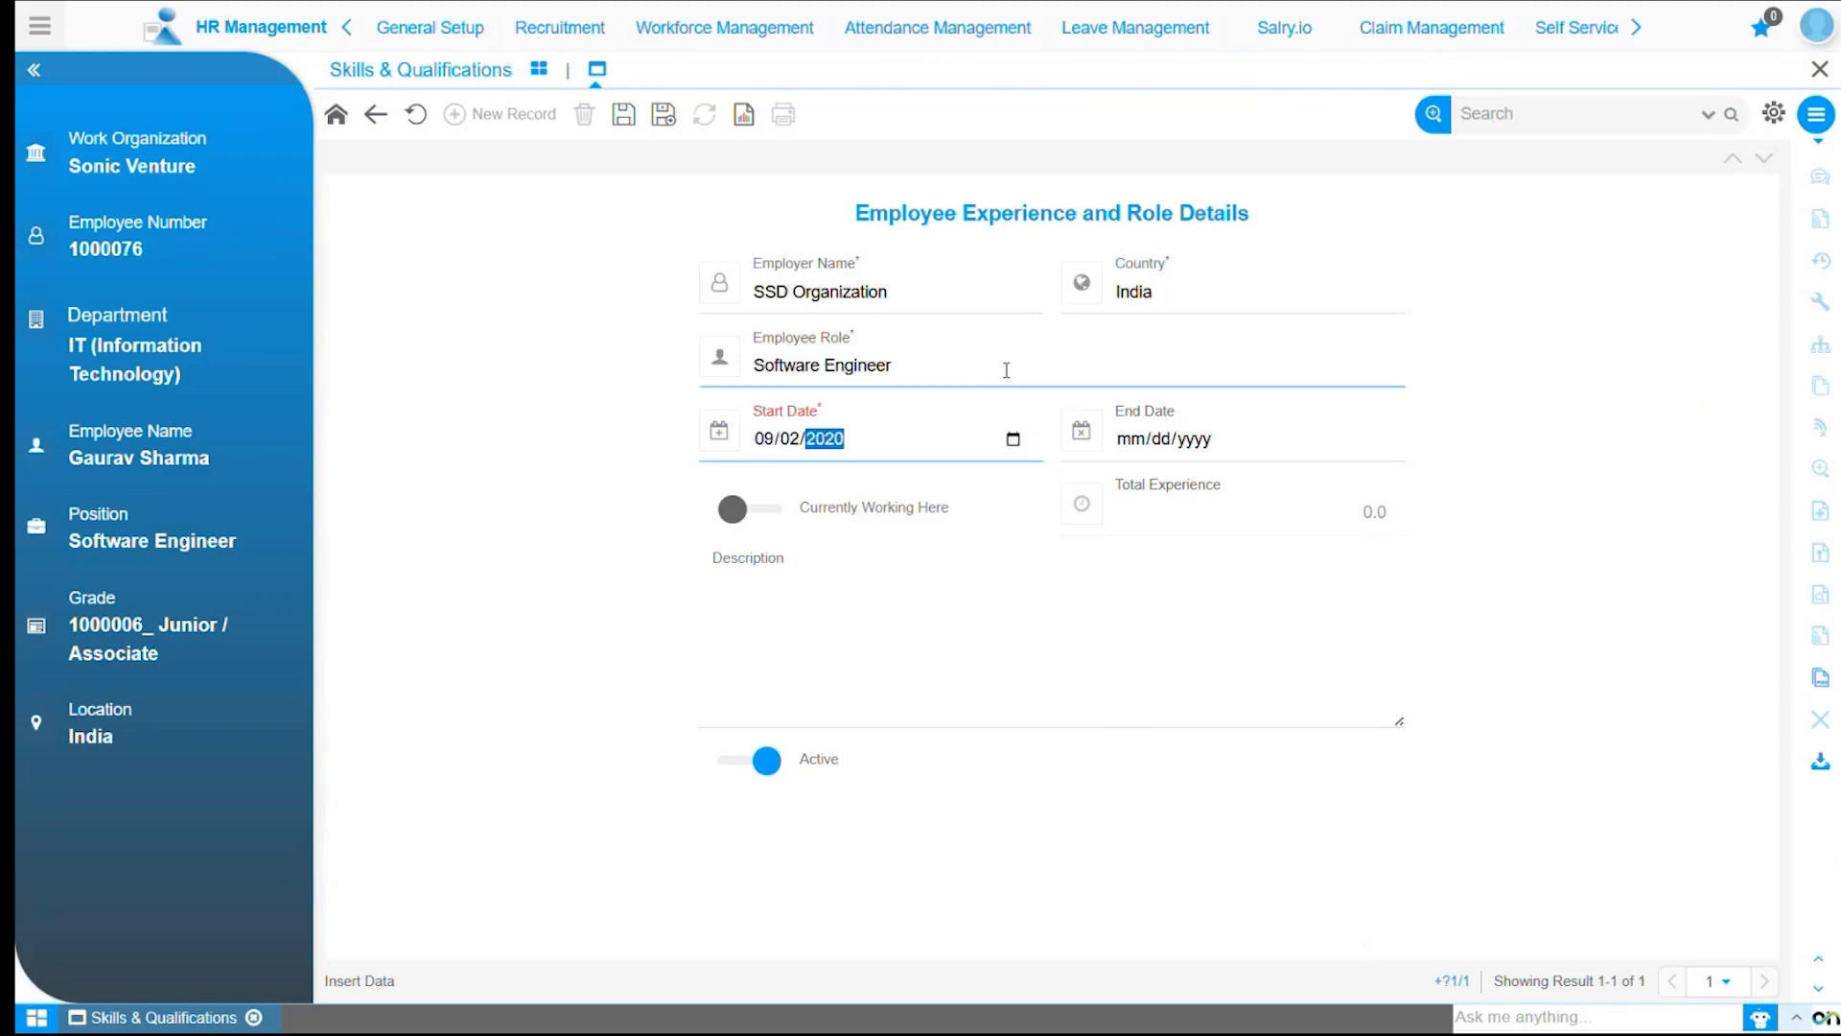
Set the end date to 09/08/2021 and save the experience record.
{"action": "left_click", "coordinate": [1242, 438]}
{"action": "type", "text": "09/08/202"}
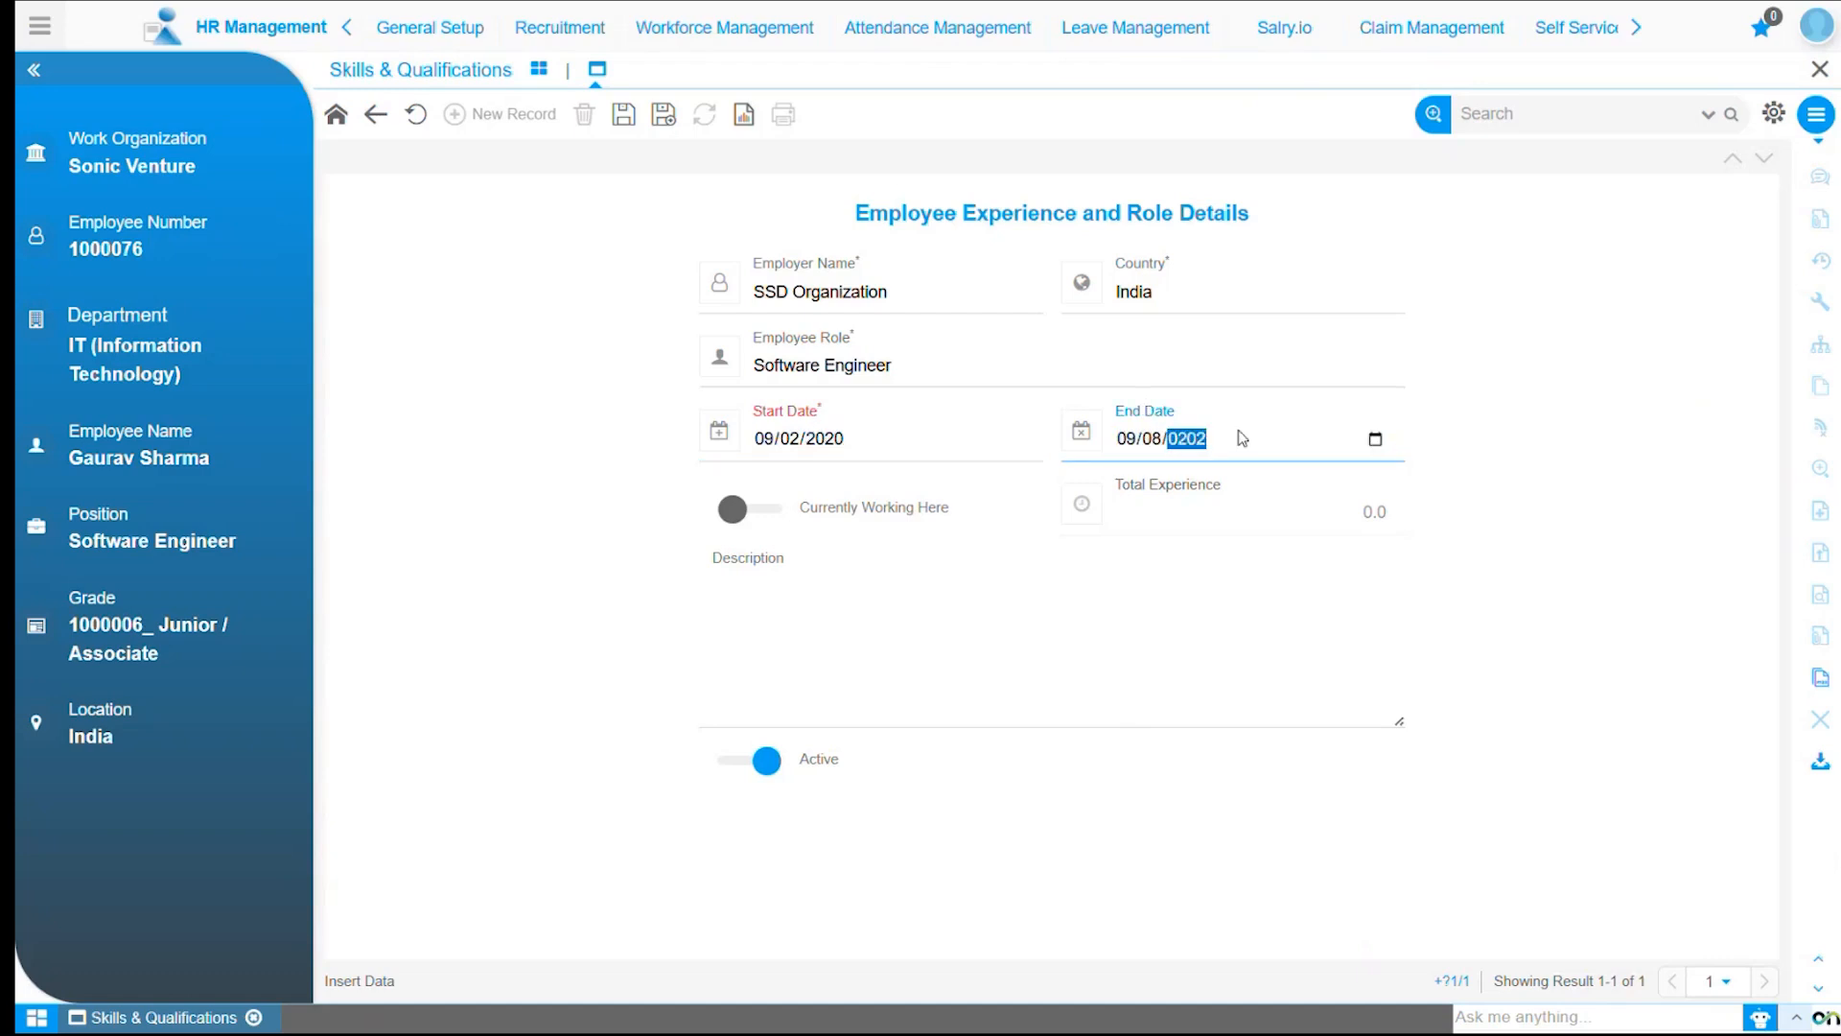
{"action": "type", "text": "1"}
{"action": "left_click", "coordinate": [993, 555]}
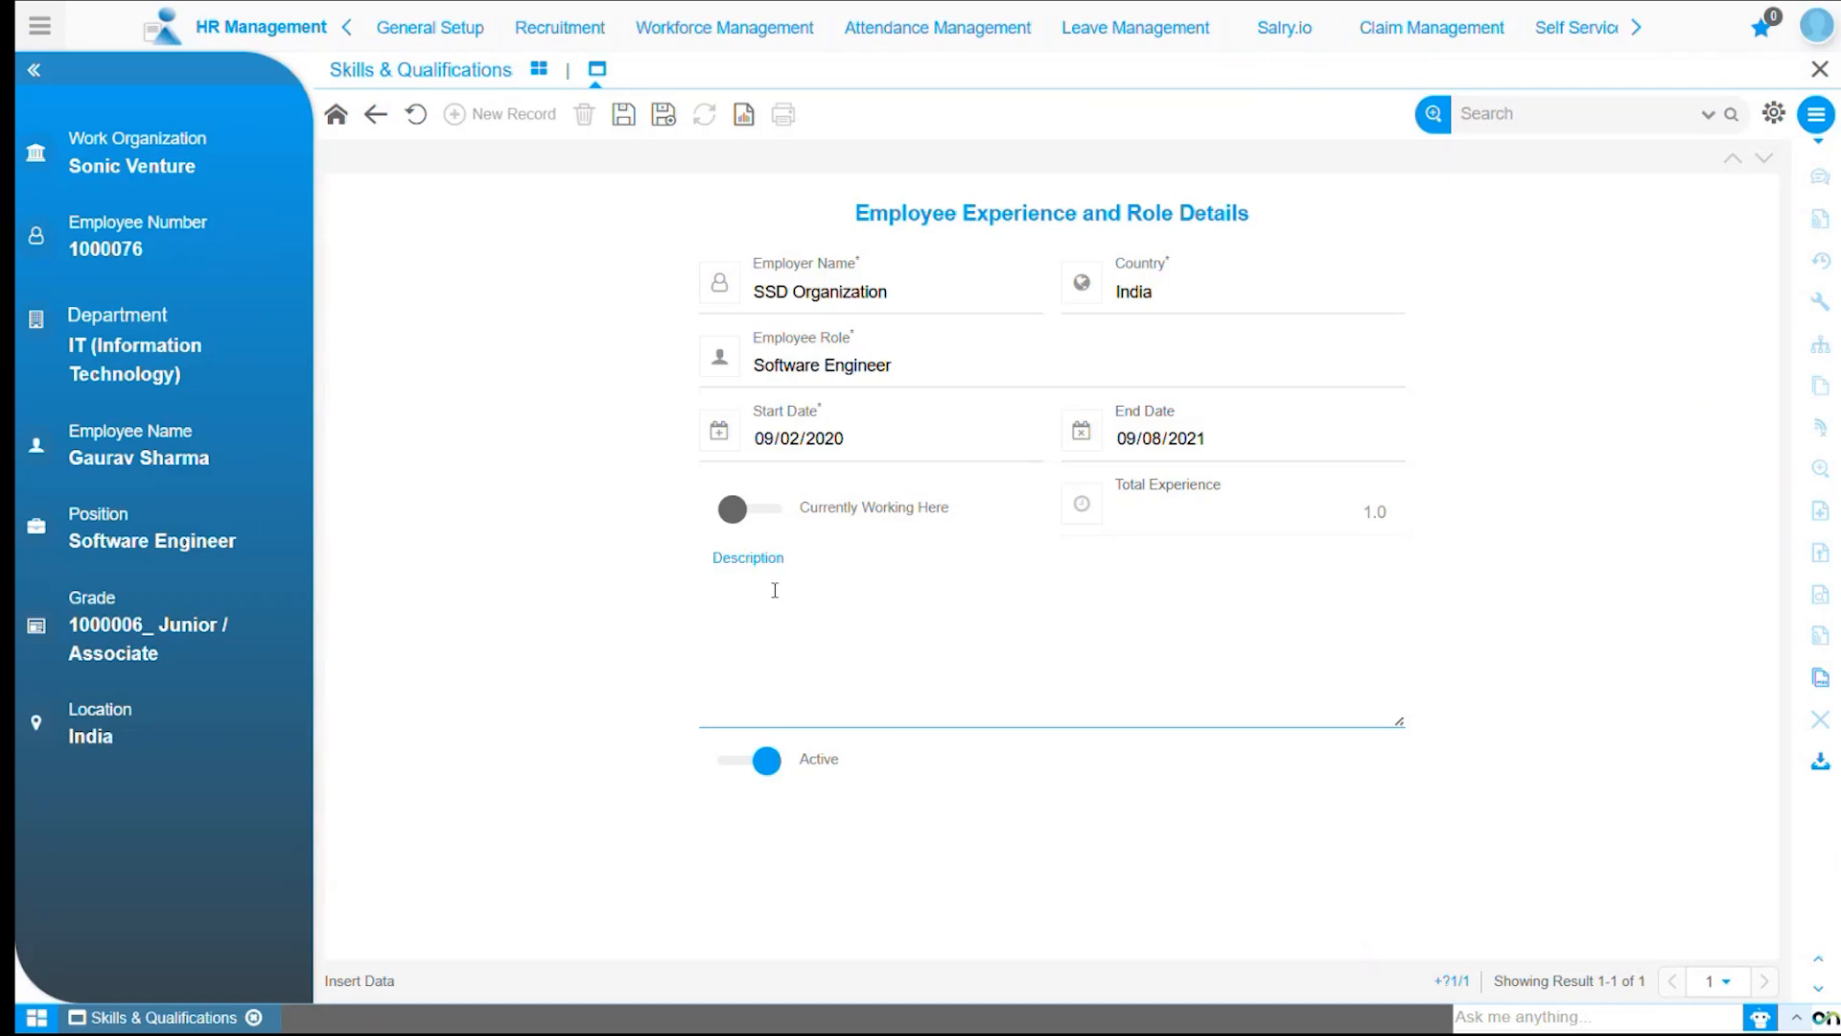
{"action": "left_click", "coordinate": [625, 122]}
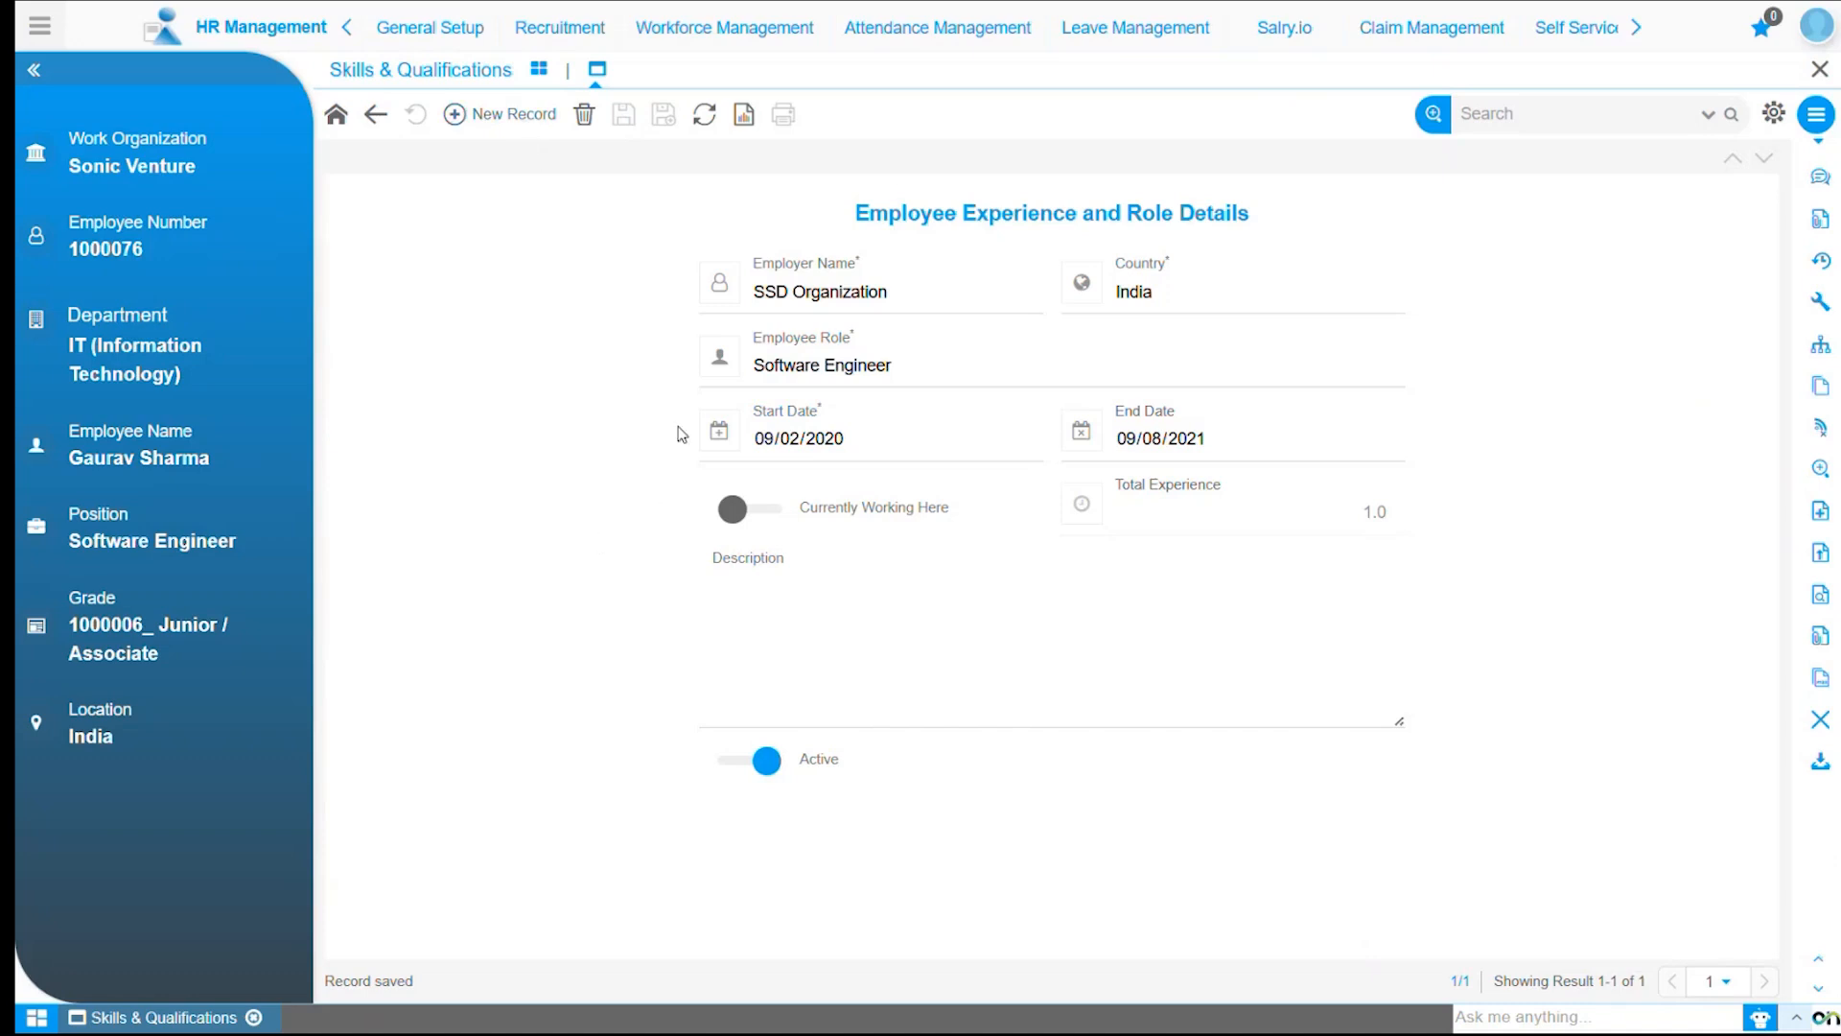
Return from the experience list to the employee form.
{"action": "left_click", "coordinate": [377, 119]}
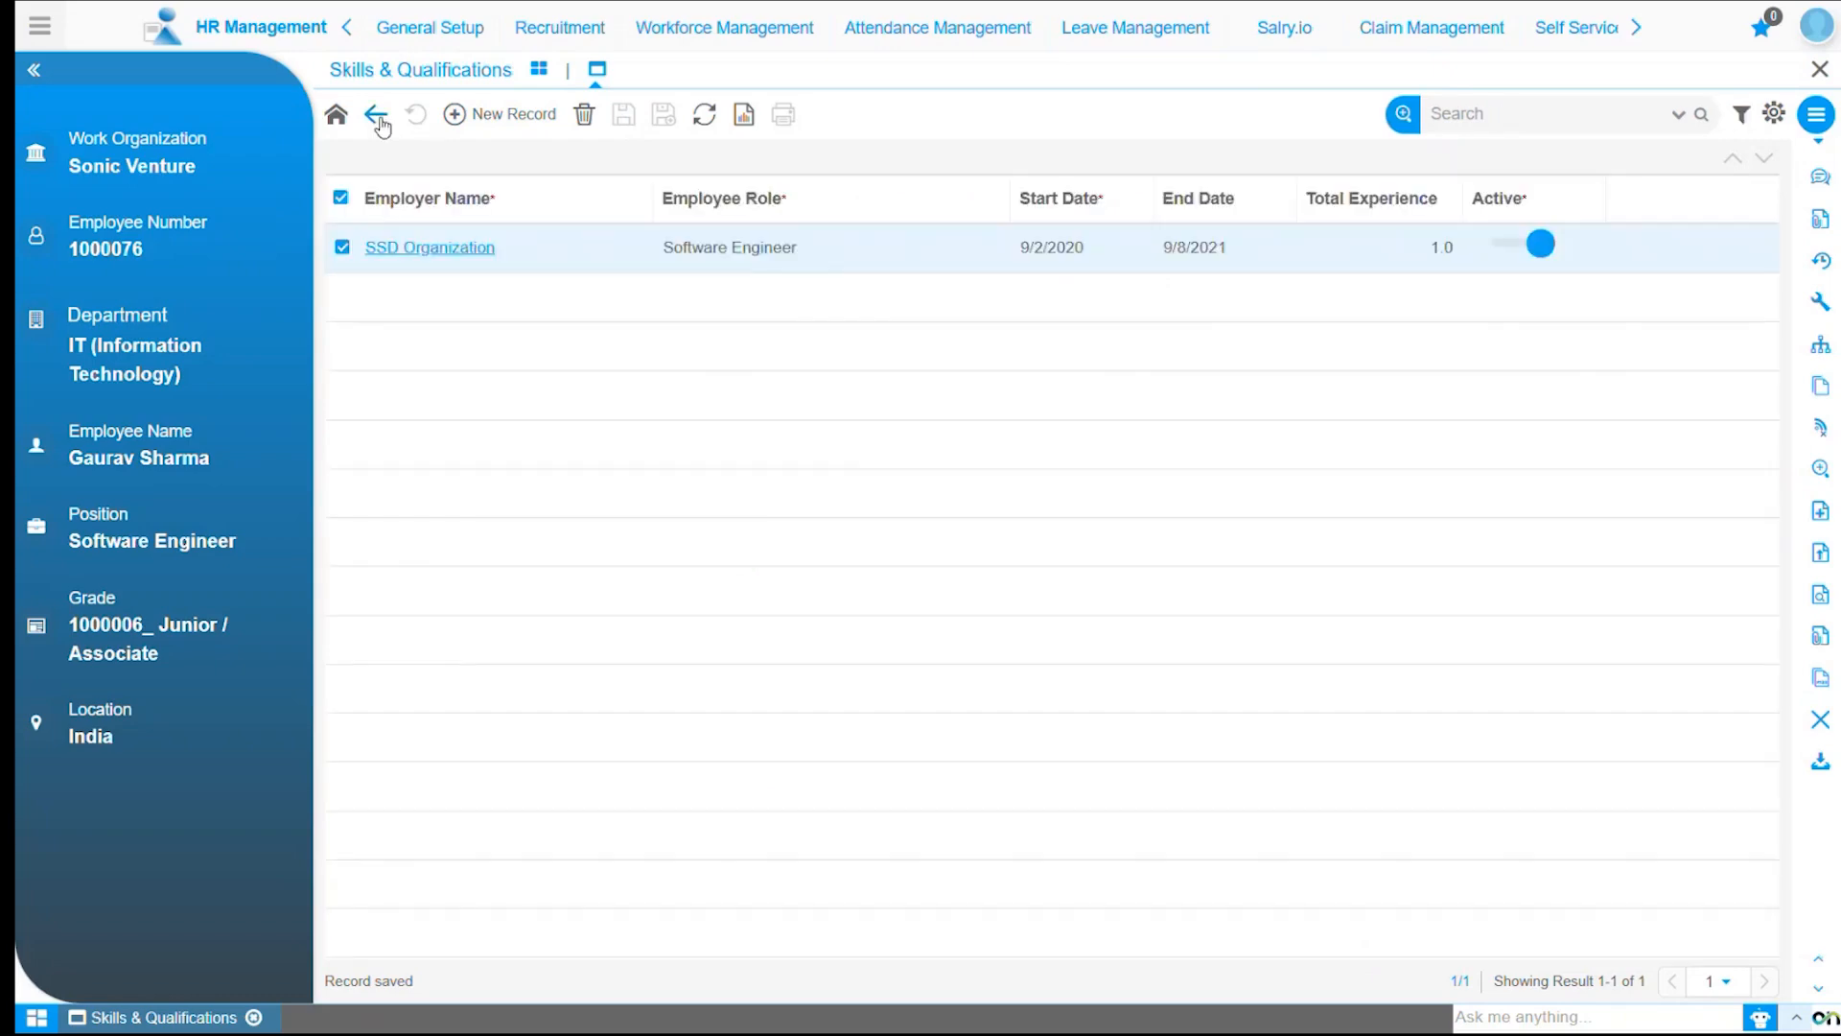
{"action": "left_click", "coordinate": [377, 116]}
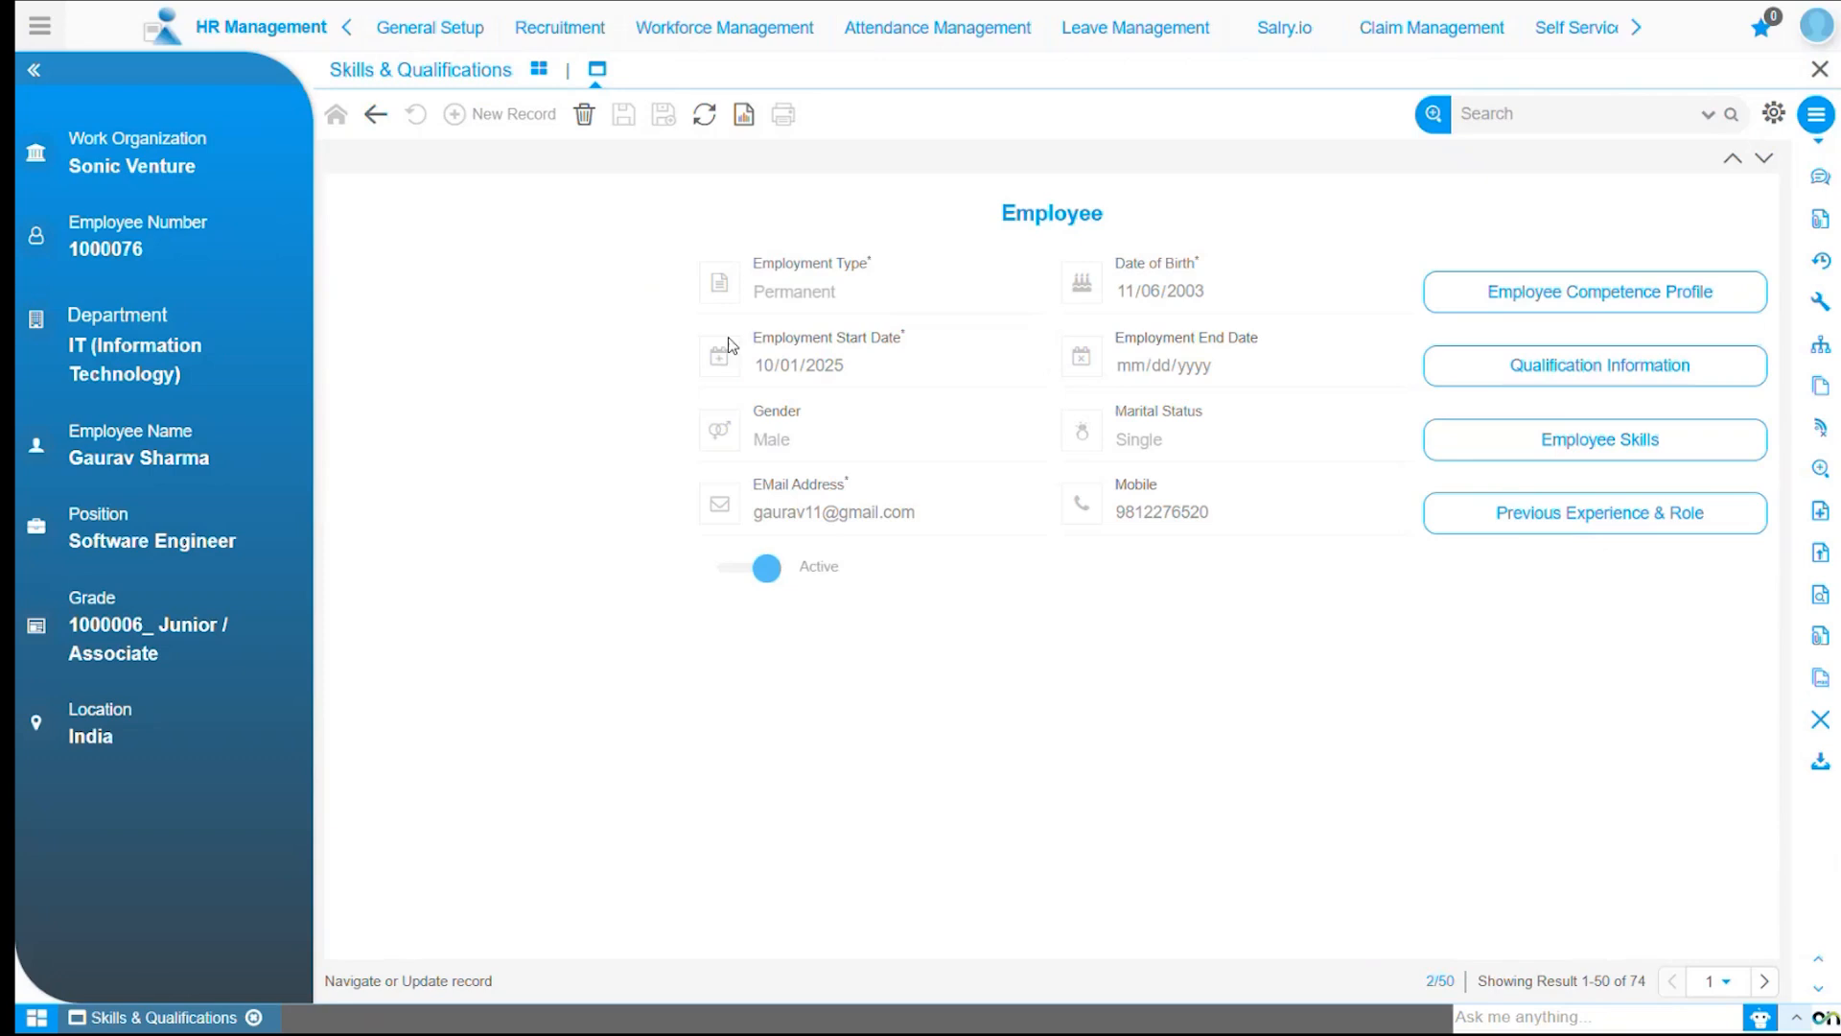